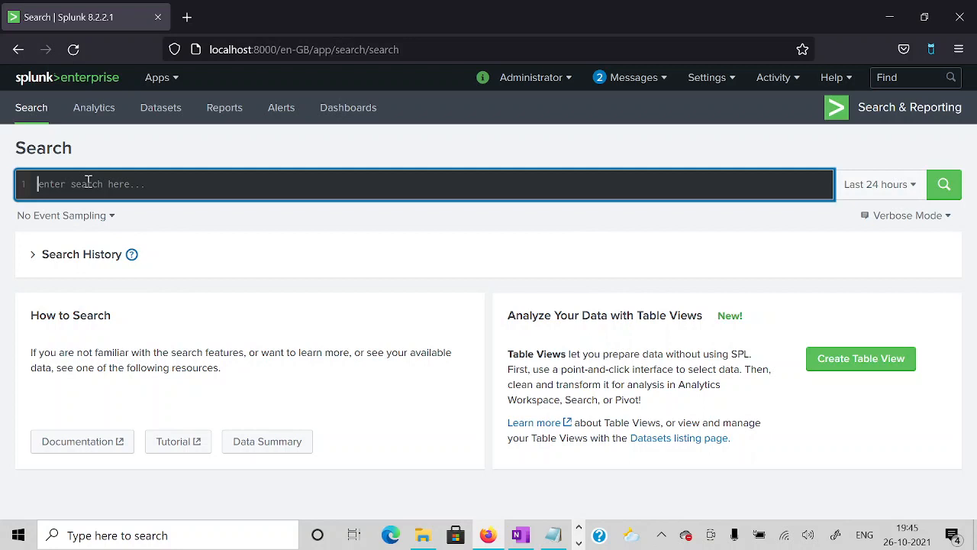
Enter the search query sourcetype=cloudtrail2.
{"action": "type", "text": "sourc"}
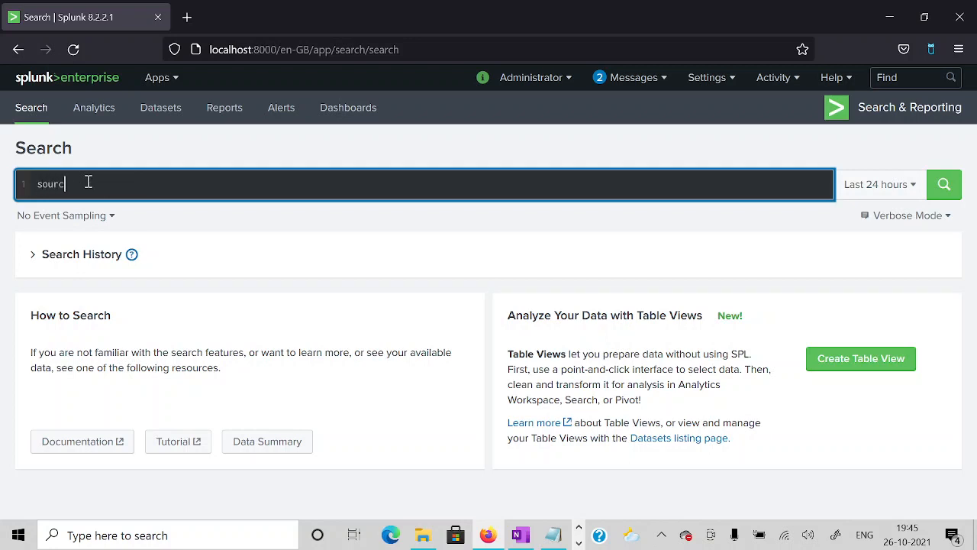
{"action": "type", "text": "etype=cloudtrail2"}
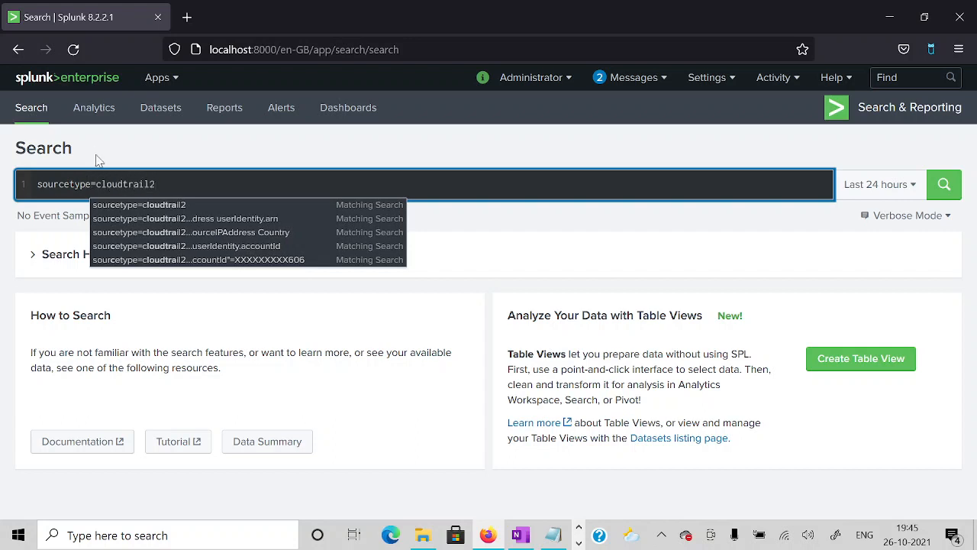
{"action": "left_click_drag", "start_coordinate": [96, 184], "coordinate": [190, 190]}
{"action": "key", "text": "ctrl+c"}
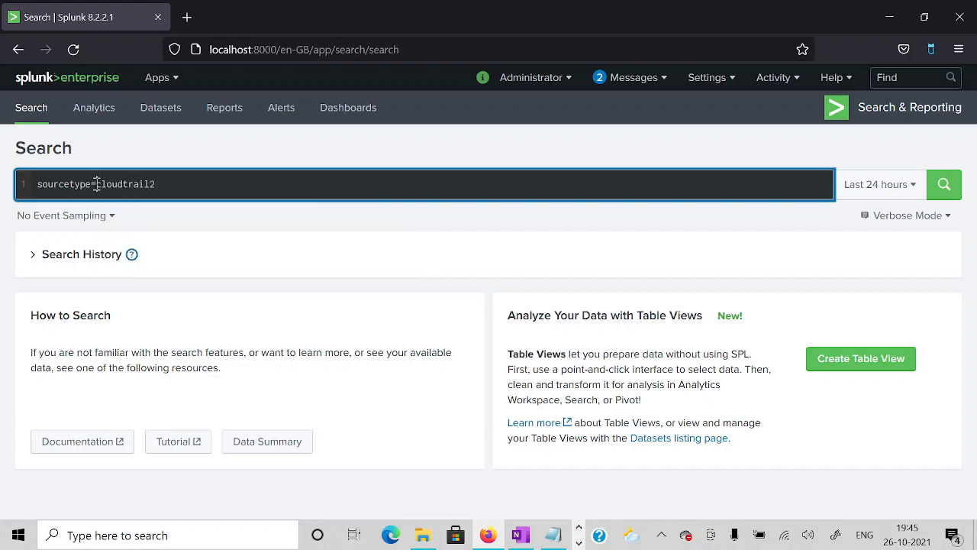
{"action": "key", "text": "BackSpace"}
{"action": "type", "text": "aws:cloudtrail"}
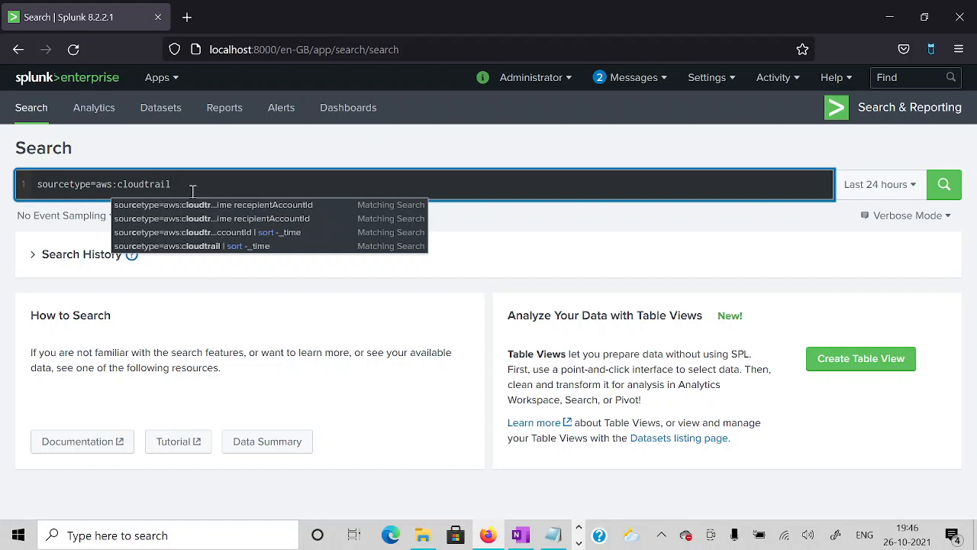
{"action": "key", "text": "BackSpace"}
{"action": "key", "text": "BackSpace"}
{"action": "key", "text": "BackSpace"}
{"action": "key", "text": "BackSpace"}
{"action": "key", "text": "BackSpace"}
{"action": "key", "text": "BackSpace"}
{"action": "key", "text": "BackSpace"}
{"action": "key", "text": "BackSpace"}
{"action": "key", "text": "BackSpace"}
{"action": "key", "text": "BackSpace"}
{"action": "key", "text": "BackSpace"}
{"action": "key", "text": "BackSpace"}
{"action": "key", "text": "BackSpace"}
{"action": "key", "text": "BackSpace"}
{"action": "key", "text": "ctrl+v"}
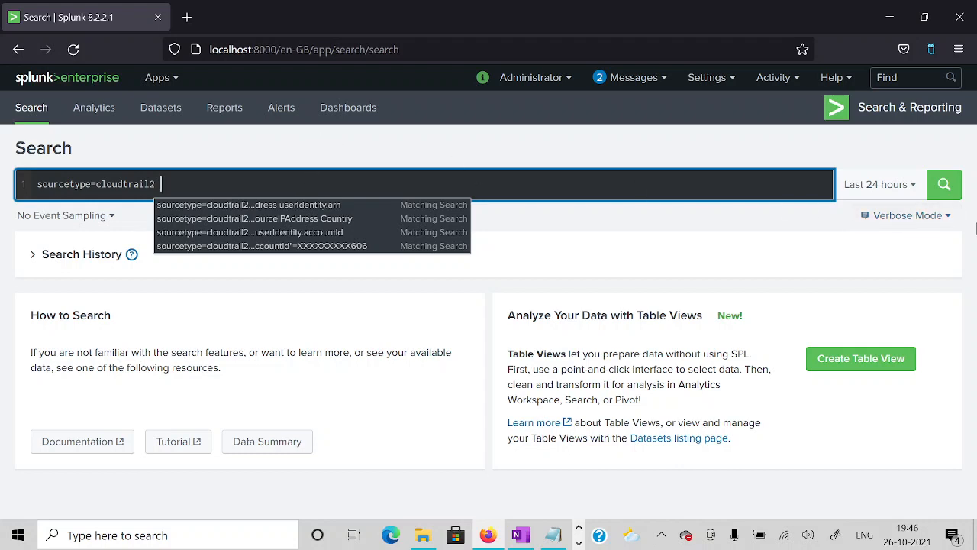
Set the search time range to All time and run the cloudtrail2 search.
{"action": "left_click", "coordinate": [895, 191]}
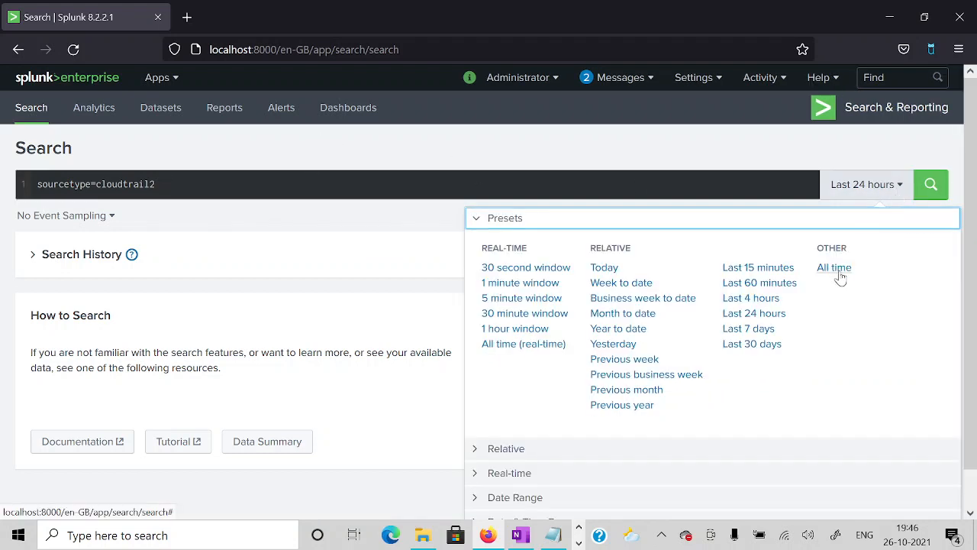
{"action": "left_click", "coordinate": [834, 268]}
{"action": "left_click", "coordinate": [944, 184]}
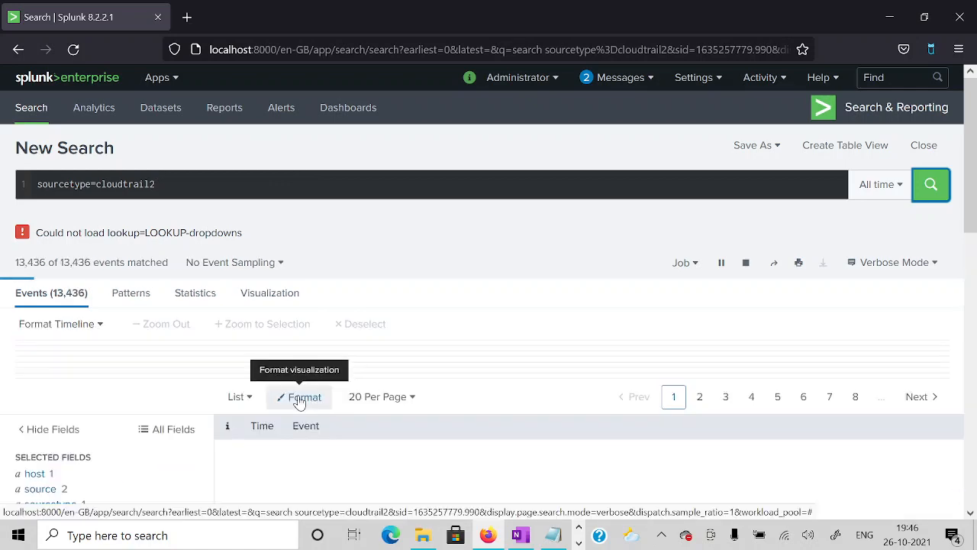
Examine the value breakdowns of the awsRegion, eventCategory, eventName, eventSource and eventTime fields in the search results.
{"action": "scroll", "coordinate": [314, 395], "scroll_direction": "down", "scroll_amount": 4}
{"action": "scroll", "coordinate": [303, 395], "scroll_direction": "up", "scroll_amount": 4}
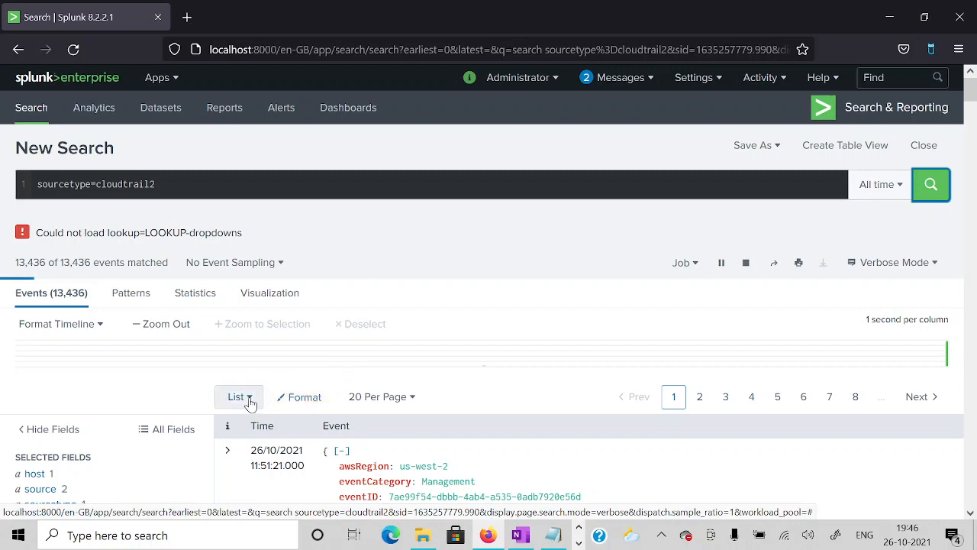
{"action": "scroll", "coordinate": [251, 405], "scroll_direction": "down", "scroll_amount": 2}
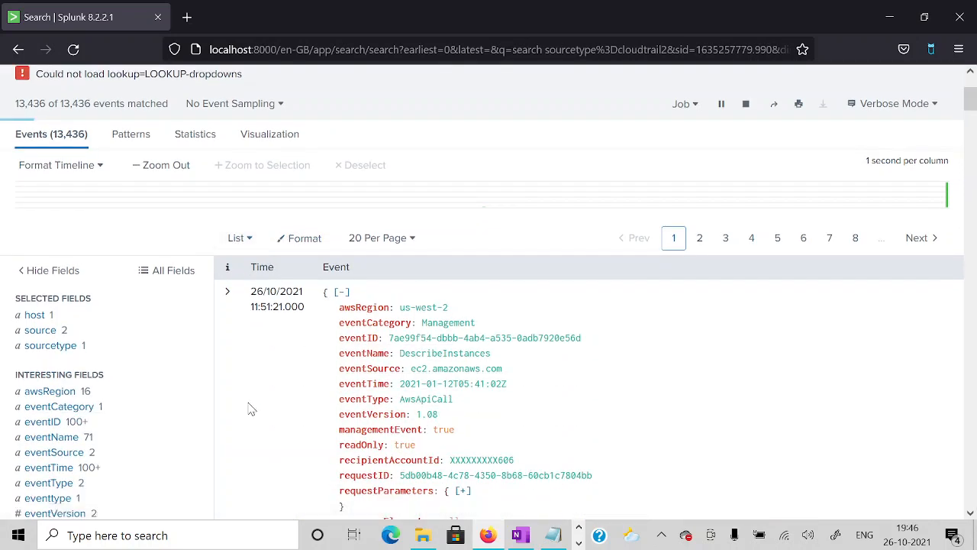
{"action": "scroll", "coordinate": [251, 409], "scroll_direction": "up", "scroll_amount": 2}
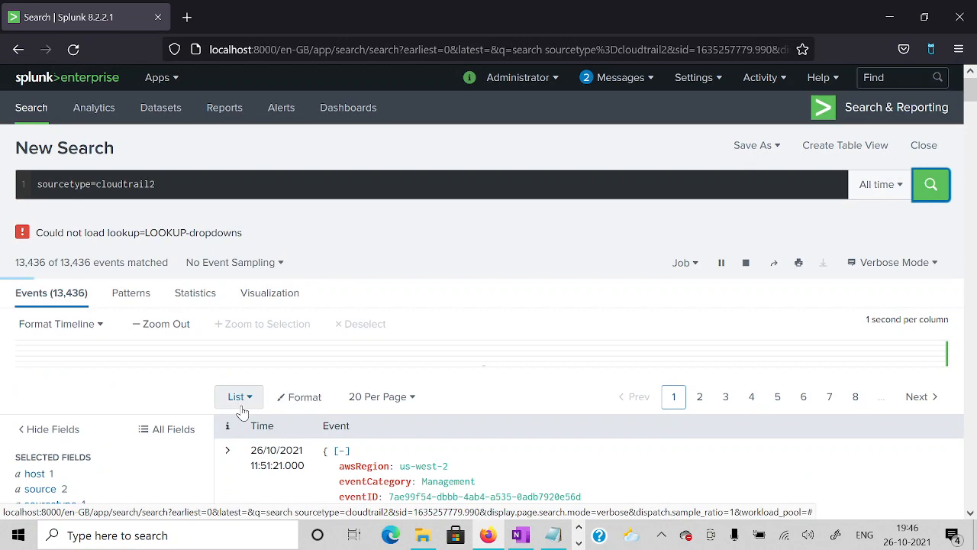
{"action": "scroll", "coordinate": [242, 412], "scroll_direction": "down", "scroll_amount": 1}
{"action": "scroll", "coordinate": [242, 412], "scroll_direction": "down", "scroll_amount": 5}
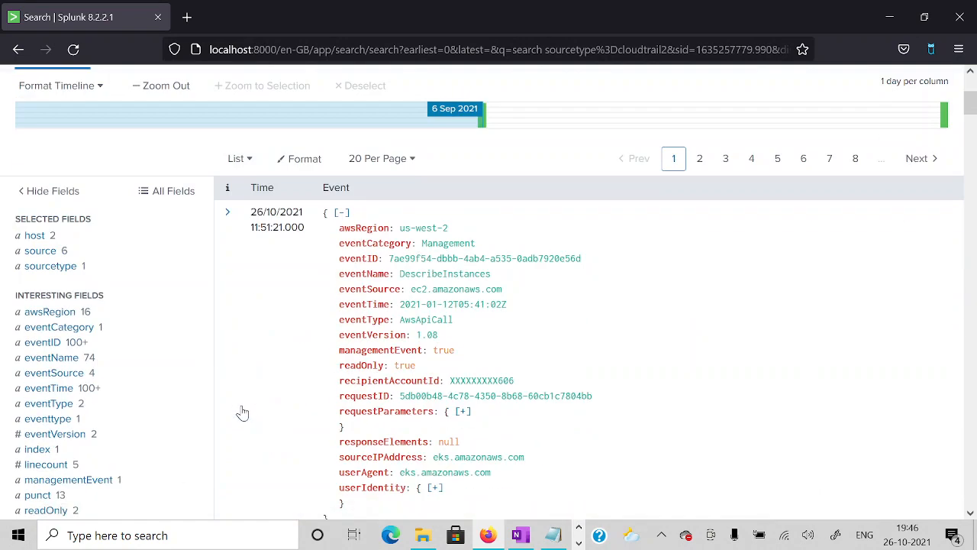
{"action": "scroll", "coordinate": [237, 404], "scroll_direction": "up", "scroll_amount": 3}
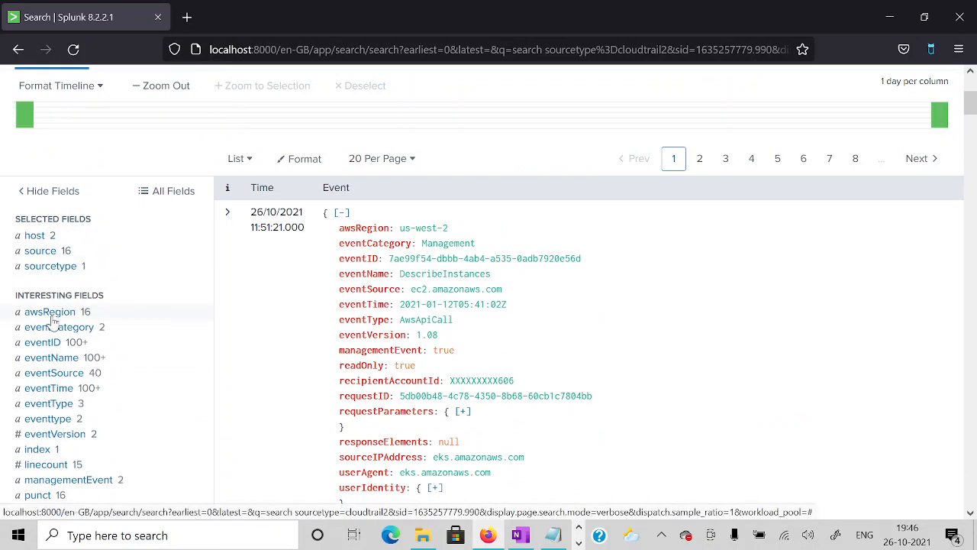
{"action": "left_click", "coordinate": [63, 312]}
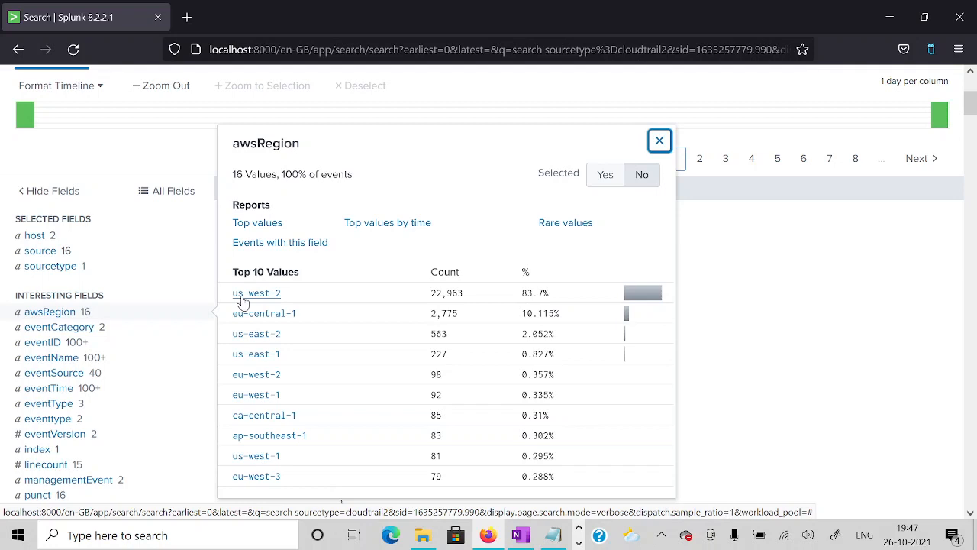
{"action": "left_click", "coordinate": [51, 328]}
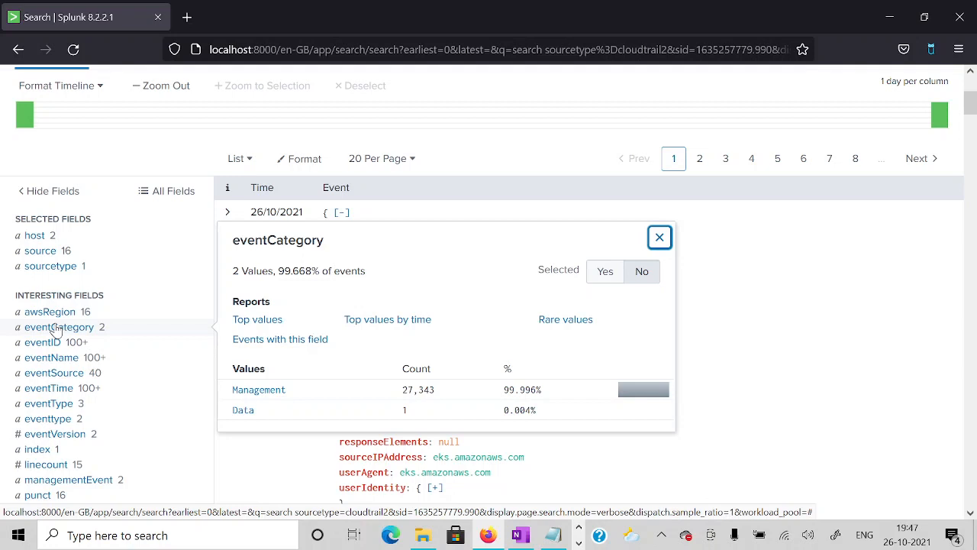
{"action": "left_click", "coordinate": [76, 359]}
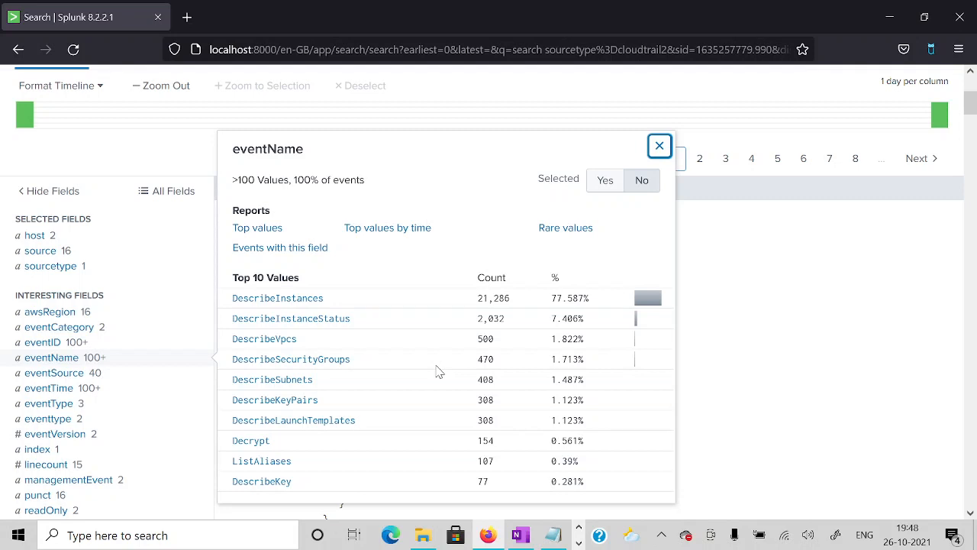
{"action": "left_click", "coordinate": [68, 378]}
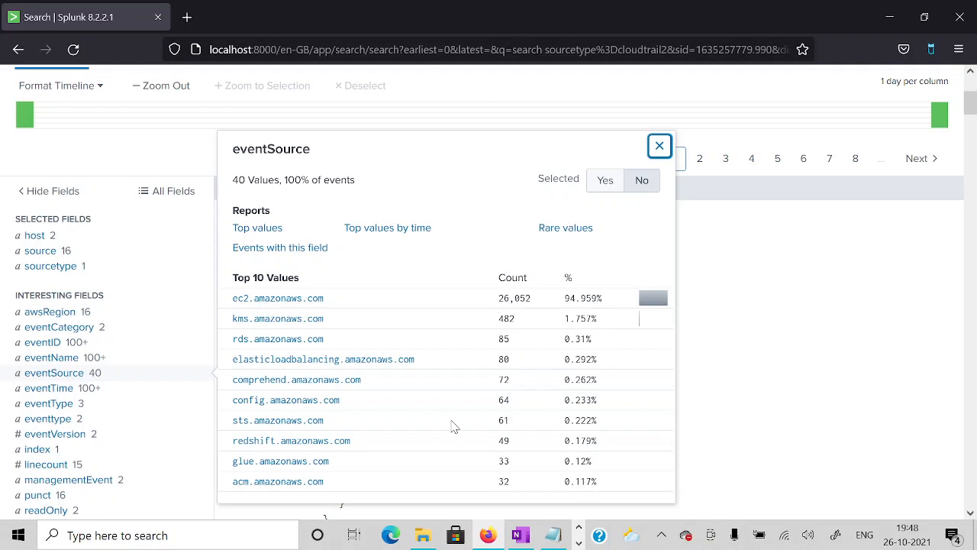
{"action": "left_click", "coordinate": [61, 391]}
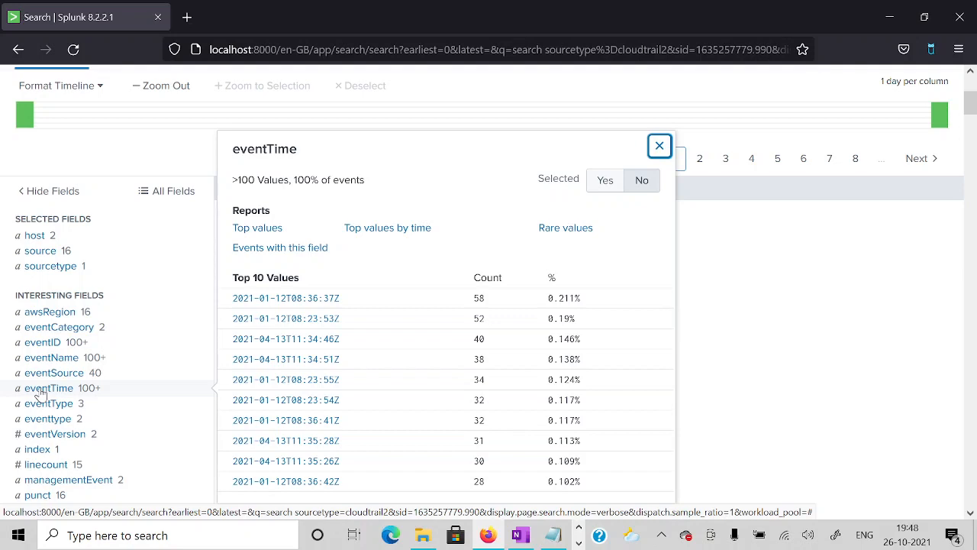
Examine the value breakdowns of the sourceIPAddress, userAgent and userIdentity.arn fields.
{"action": "scroll", "coordinate": [53, 432], "scroll_direction": "down", "scroll_amount": 4}
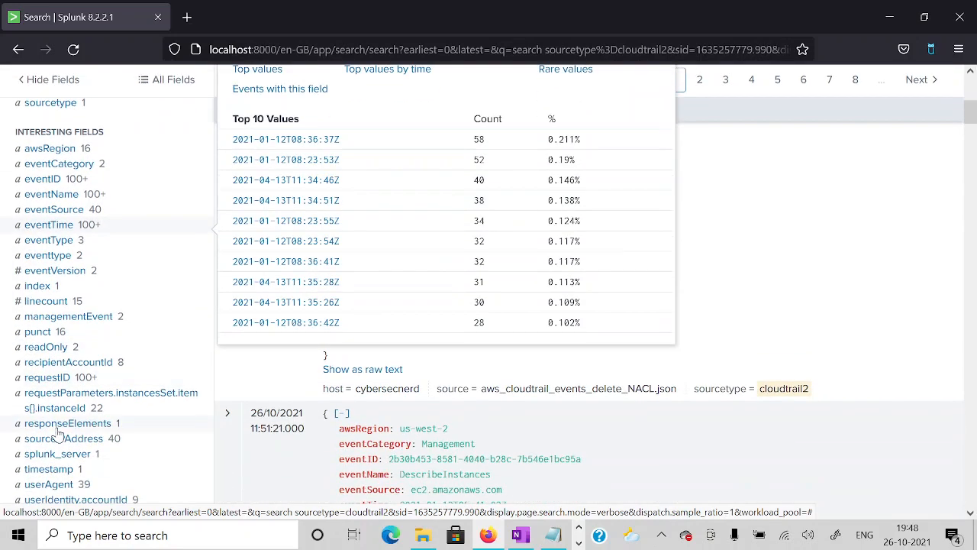
{"action": "scroll", "coordinate": [67, 369], "scroll_direction": "down", "scroll_amount": 2}
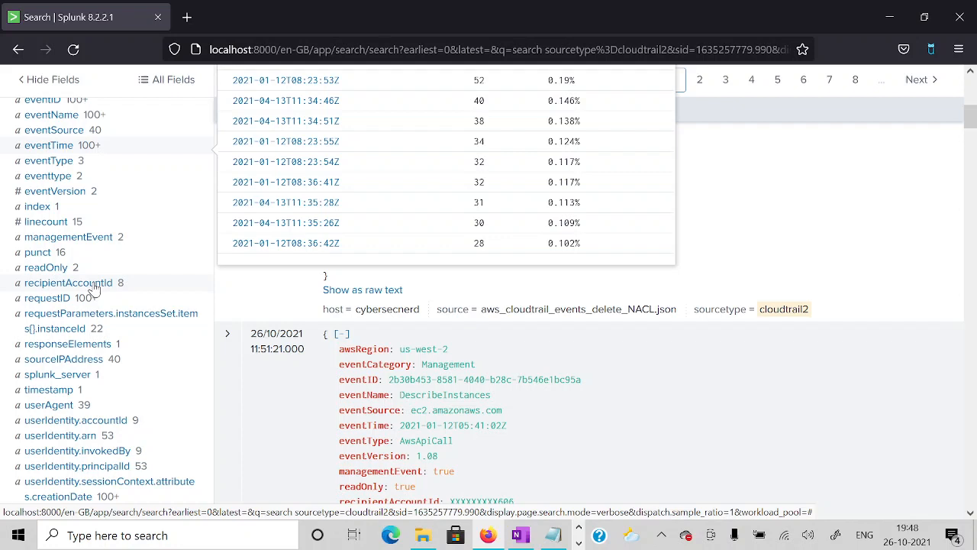
{"action": "left_click", "coordinate": [82, 360]}
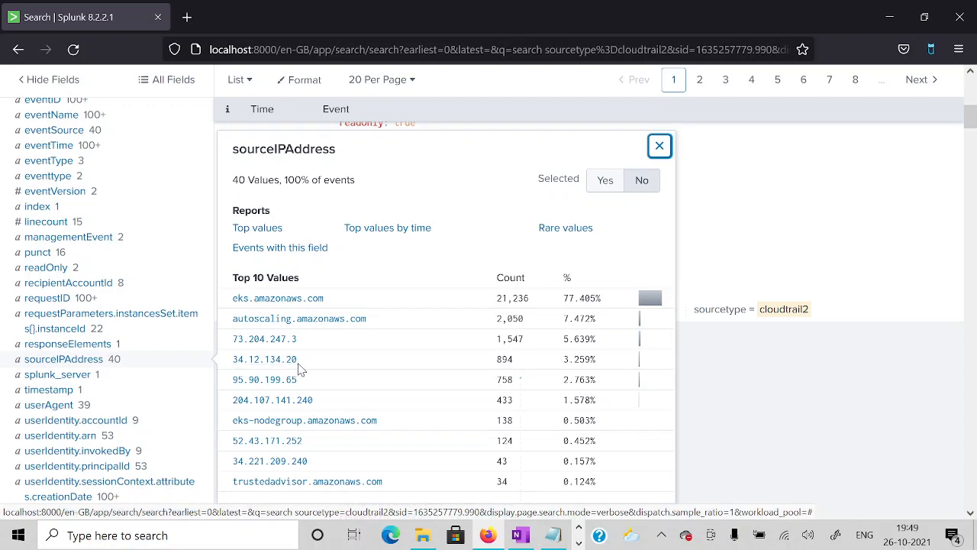
{"action": "left_click", "coordinate": [61, 405]}
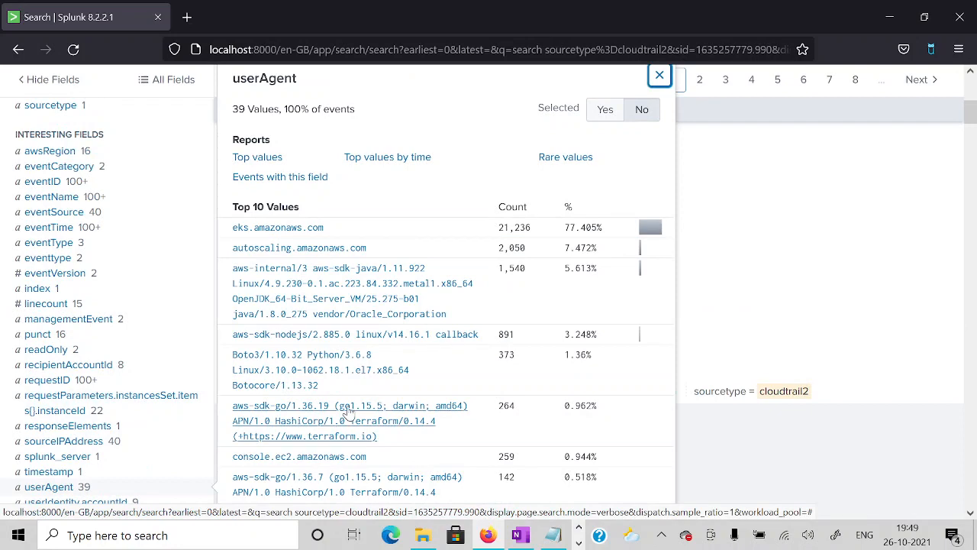
{"action": "scroll", "coordinate": [355, 409], "scroll_direction": "down", "scroll_amount": 1}
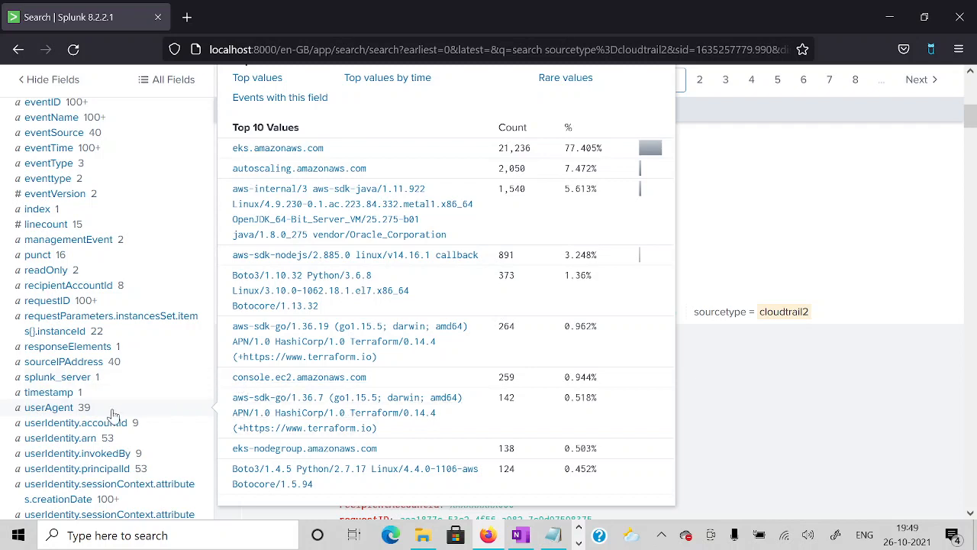
{"action": "left_click", "coordinate": [74, 439]}
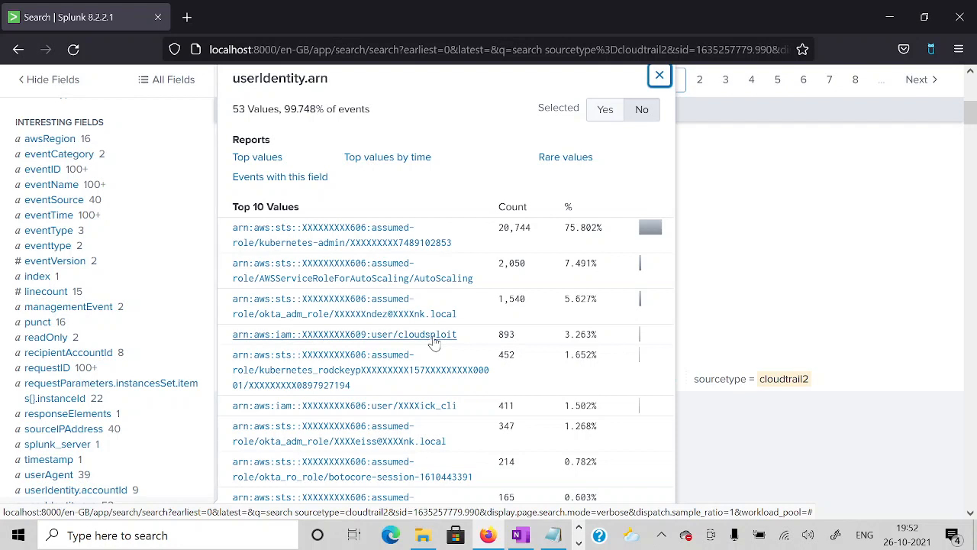
Examine the values of the userIdentity.type field, close its summary and return to the query and first event.
{"action": "scroll", "coordinate": [86, 398], "scroll_direction": "down", "scroll_amount": 3}
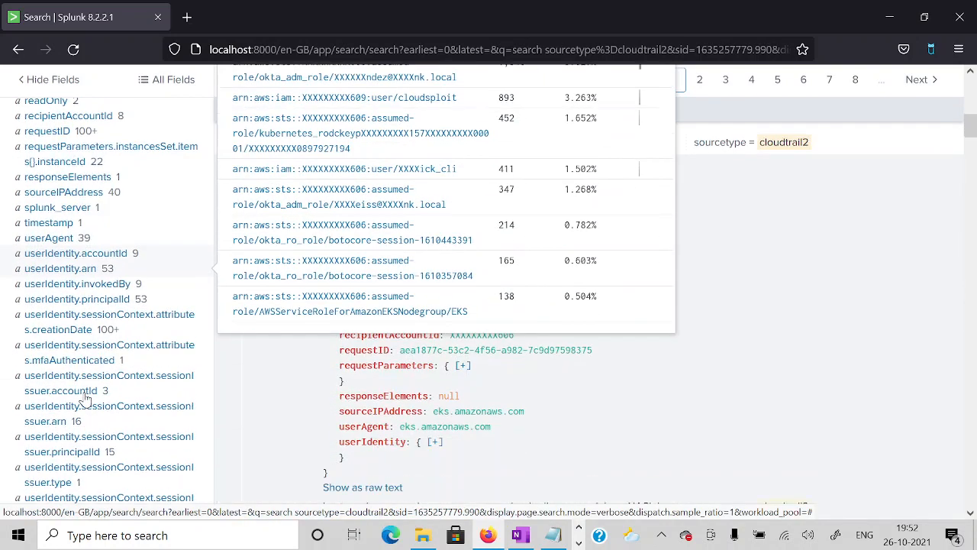
{"action": "scroll", "coordinate": [86, 399], "scroll_direction": "down", "scroll_amount": 1}
{"action": "scroll", "coordinate": [85, 399], "scroll_direction": "up", "scroll_amount": 1}
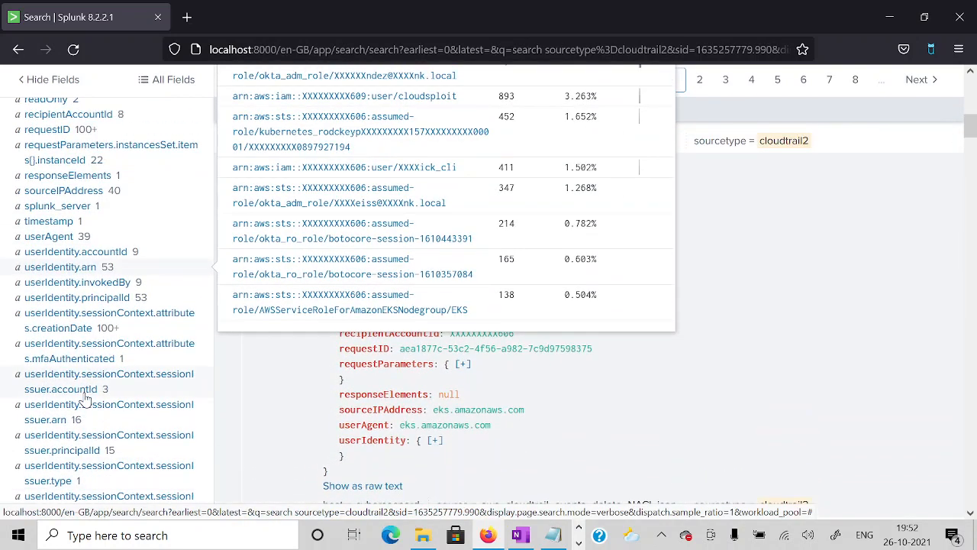
{"action": "scroll", "coordinate": [86, 398], "scroll_direction": "down", "scroll_amount": 2}
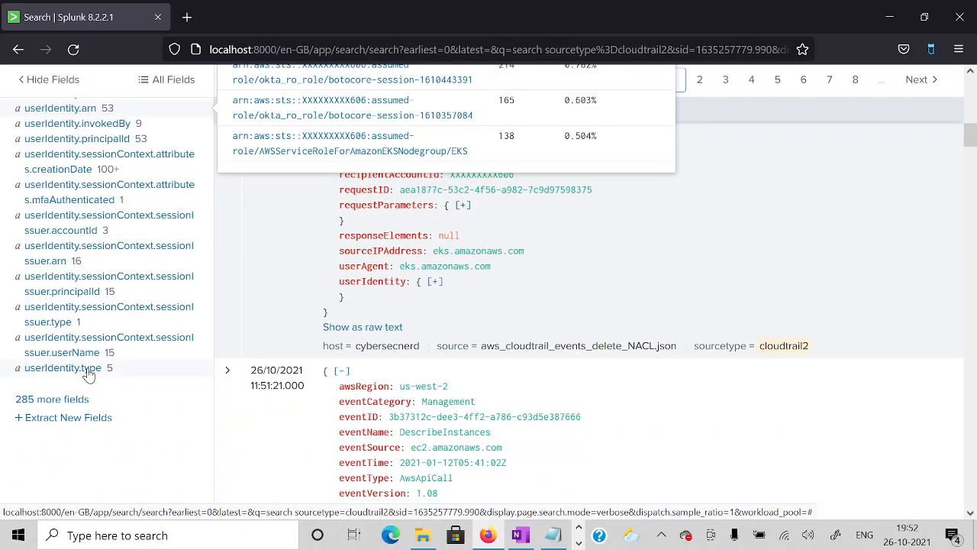
{"action": "left_click", "coordinate": [89, 369]}
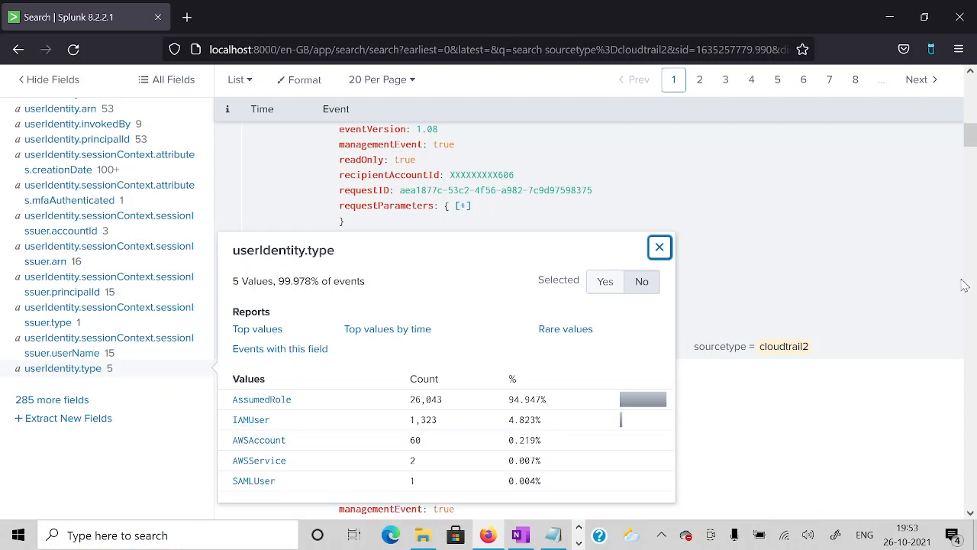
{"action": "left_click", "coordinate": [823, 227]}
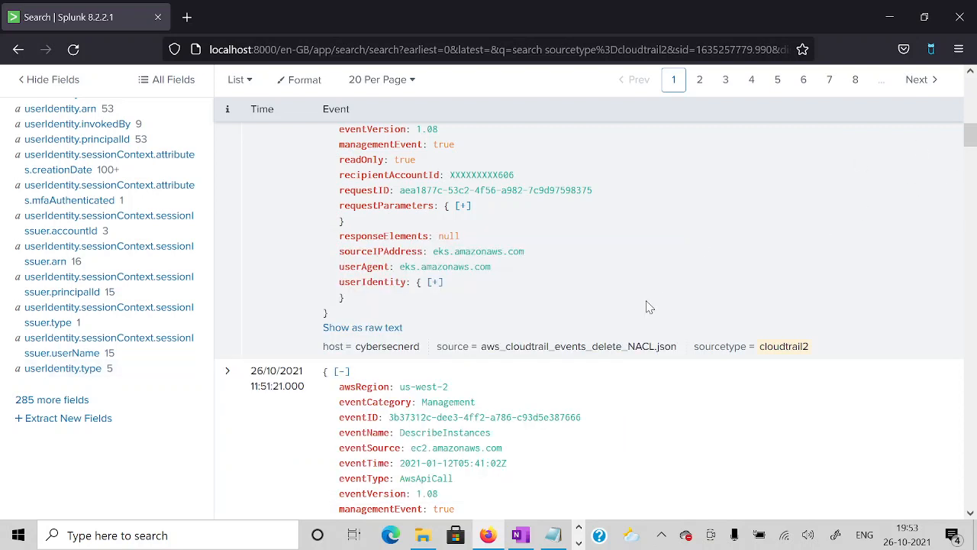
{"action": "scroll", "coordinate": [610, 290], "scroll_direction": "up", "scroll_amount": 6}
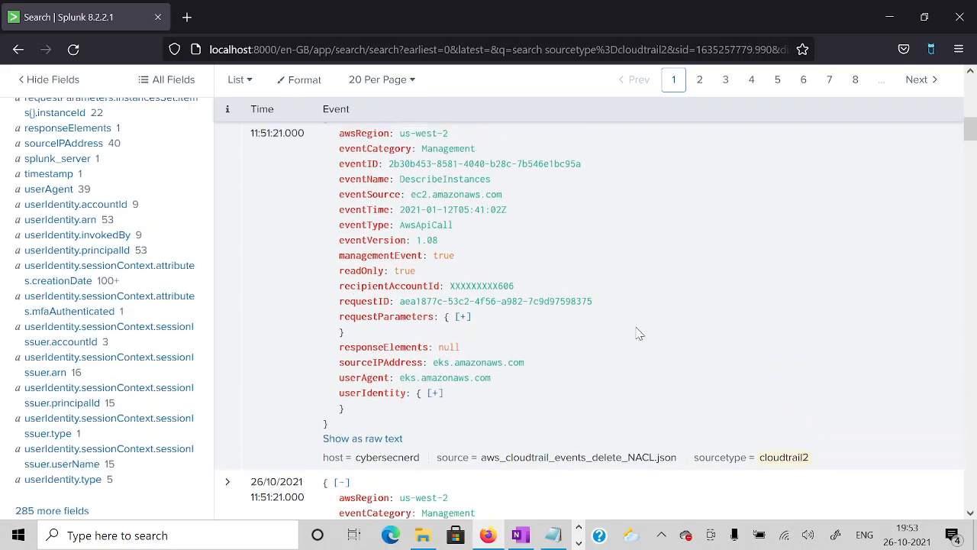
{"action": "scroll", "coordinate": [638, 333], "scroll_direction": "up", "scroll_amount": 4}
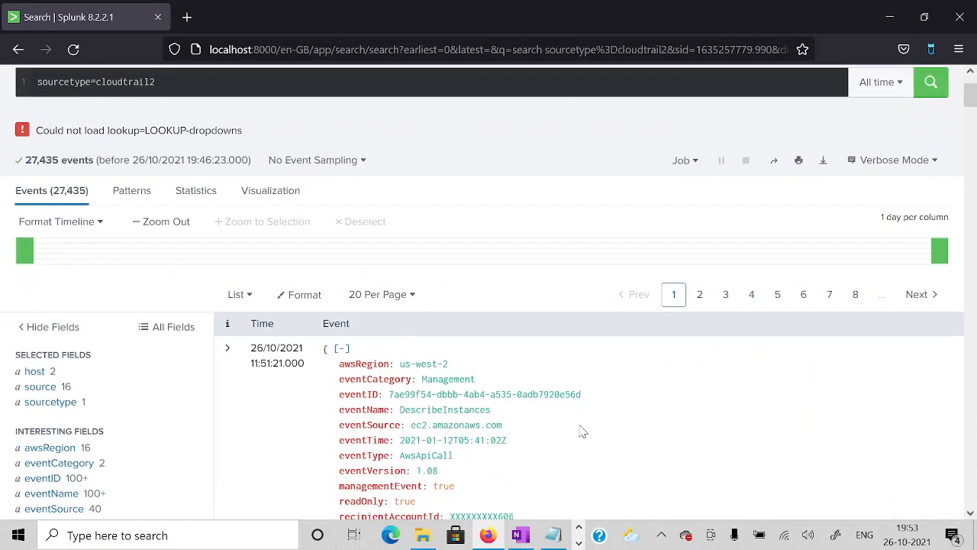
{"action": "scroll", "coordinate": [582, 432], "scroll_direction": "down", "scroll_amount": 2}
{"action": "scroll", "coordinate": [582, 432], "scroll_direction": "up", "scroll_amount": 2}
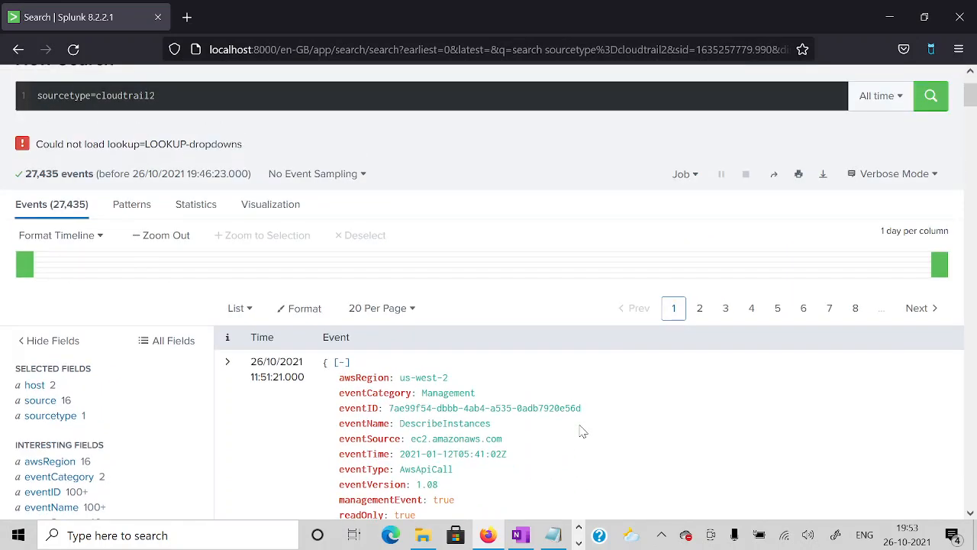
Switch to OneNote and show the beginning of the Splunk cloudtrail notes in full page view.
{"action": "key", "text": "alt+Tab"}
{"action": "key", "text": "alt+Tab"}
{"action": "key", "text": "alt+Tab"}
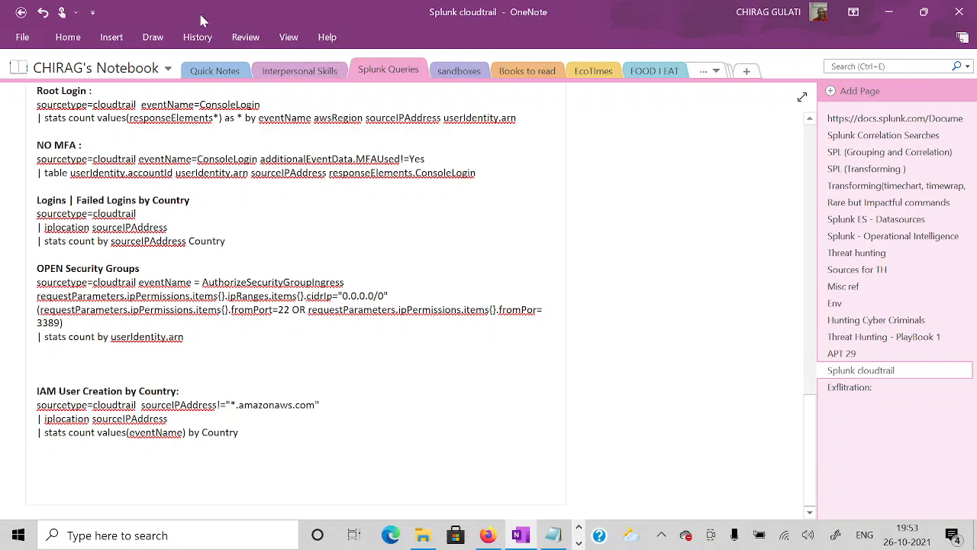
{"action": "left_click", "coordinate": [288, 48]}
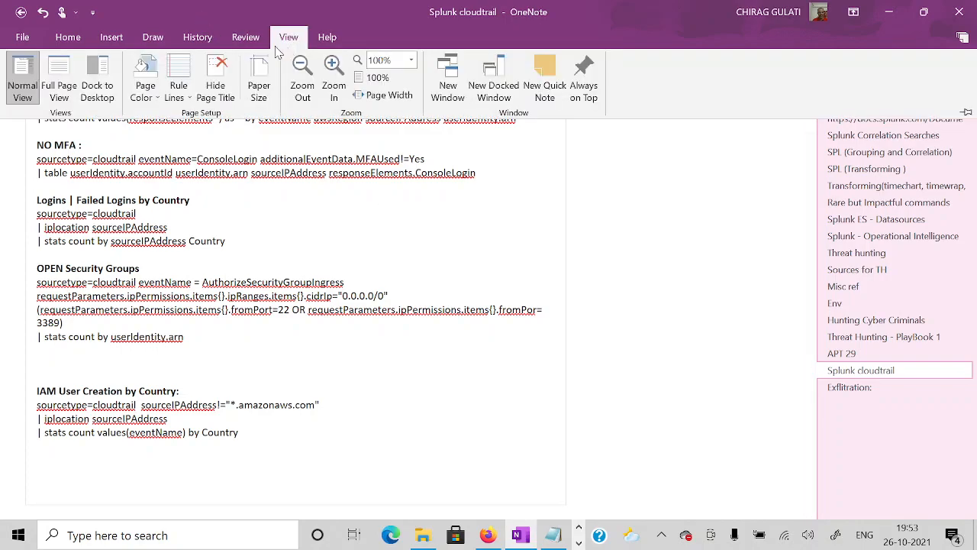
{"action": "left_click", "coordinate": [59, 80]}
{"action": "scroll", "coordinate": [309, 298], "scroll_direction": "up", "scroll_amount": 15}
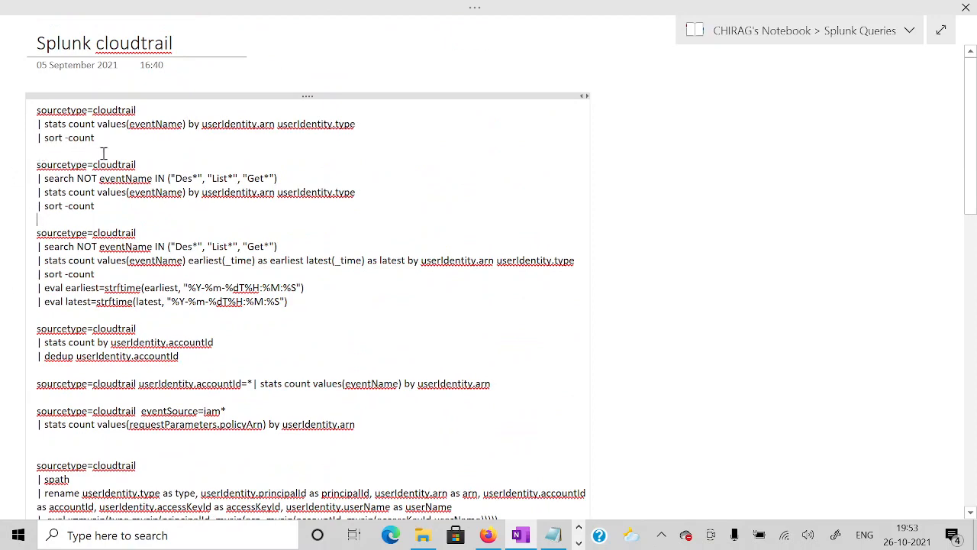
Replace the Splunk search with the first stats query from the OneNote notes and set its sourcetype to cloudtrail2.
{"action": "left_click_drag", "start_coordinate": [99, 139], "coordinate": [33, 113]}
{"action": "key", "text": "ctrl+c"}
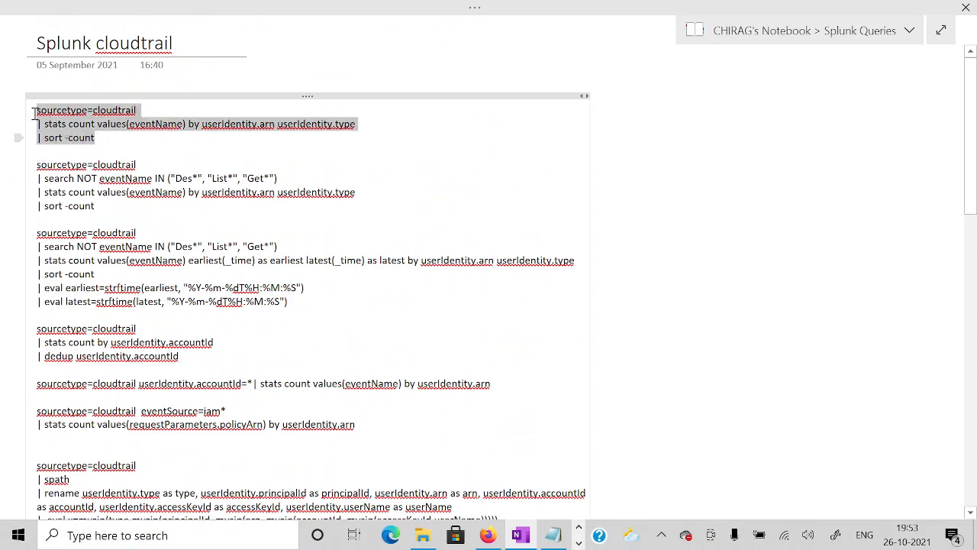
{"action": "key", "text": "alt+Tab"}
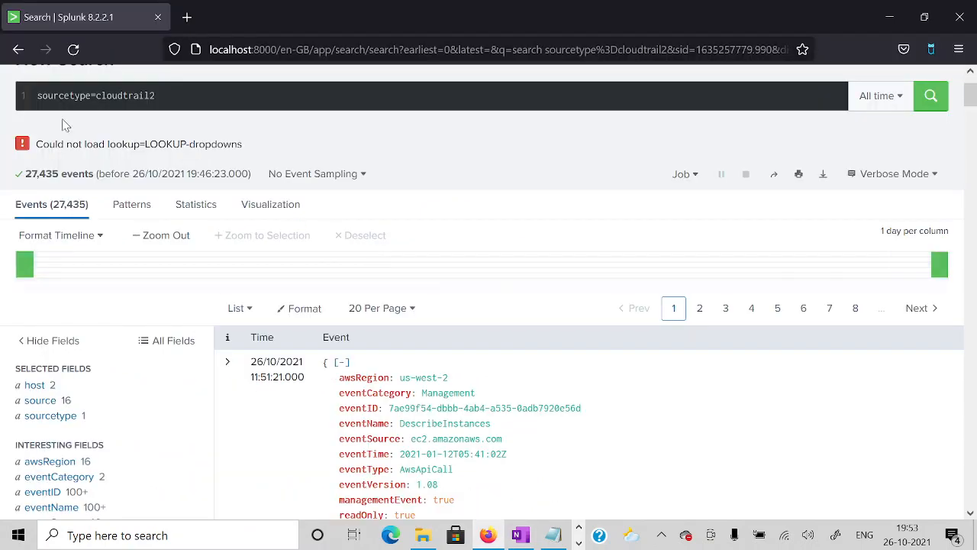
{"action": "left_click", "coordinate": [191, 104]}
{"action": "key", "text": "ctrl+a"}
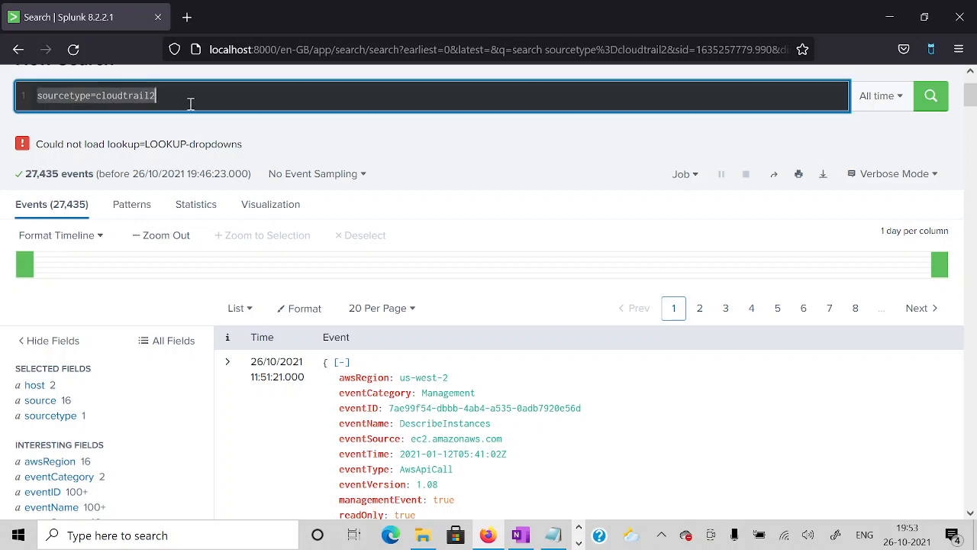
{"action": "key", "text": "ctrl+v"}
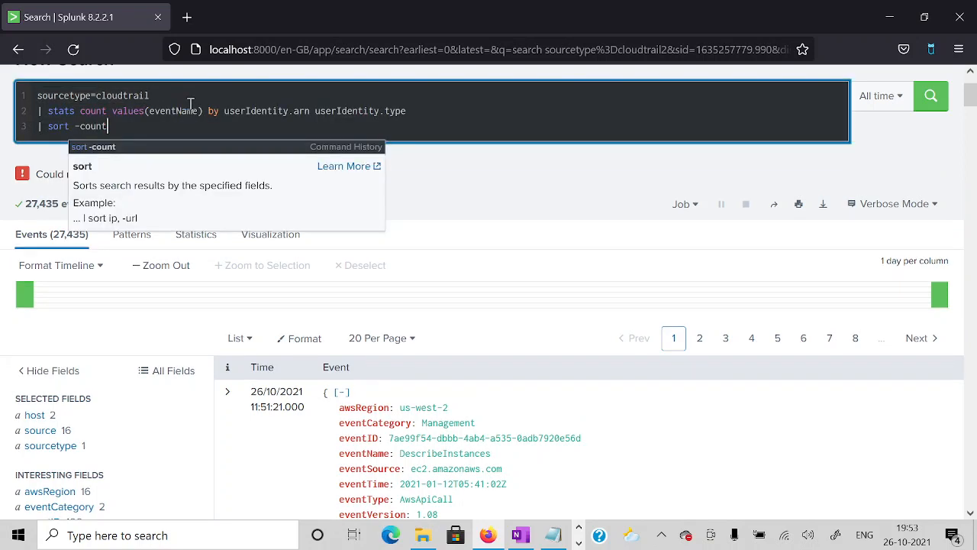
{"action": "left_click", "coordinate": [161, 95]}
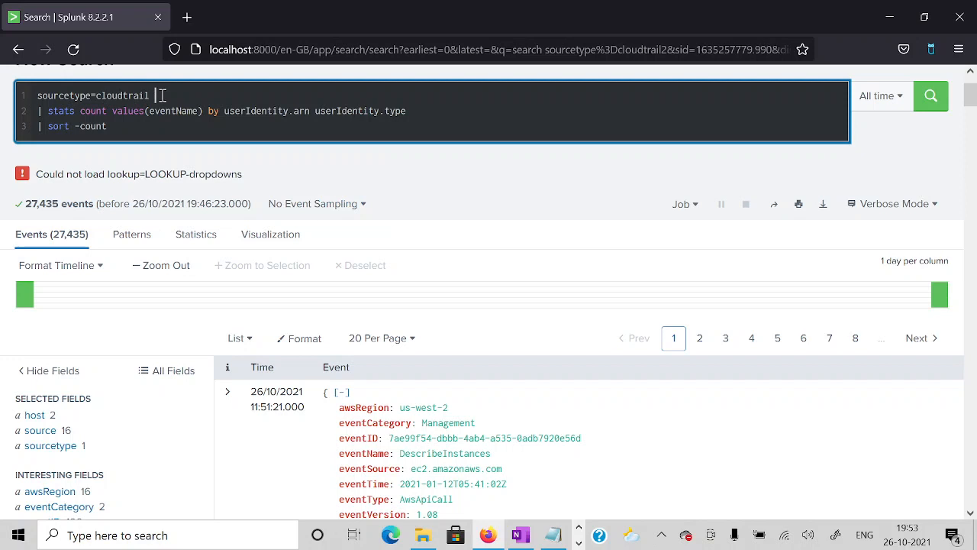
{"action": "type", "text": "2"}
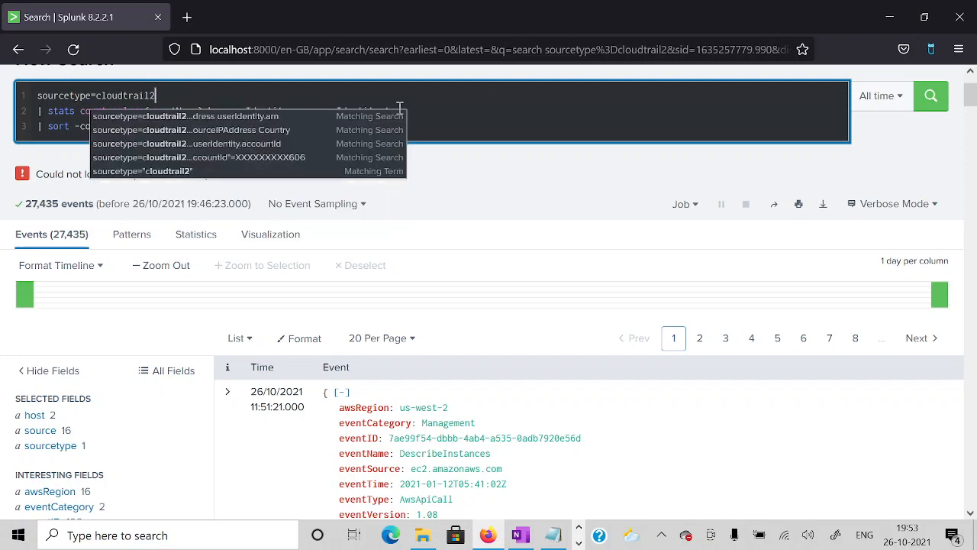
{"action": "left_click", "coordinate": [441, 136]}
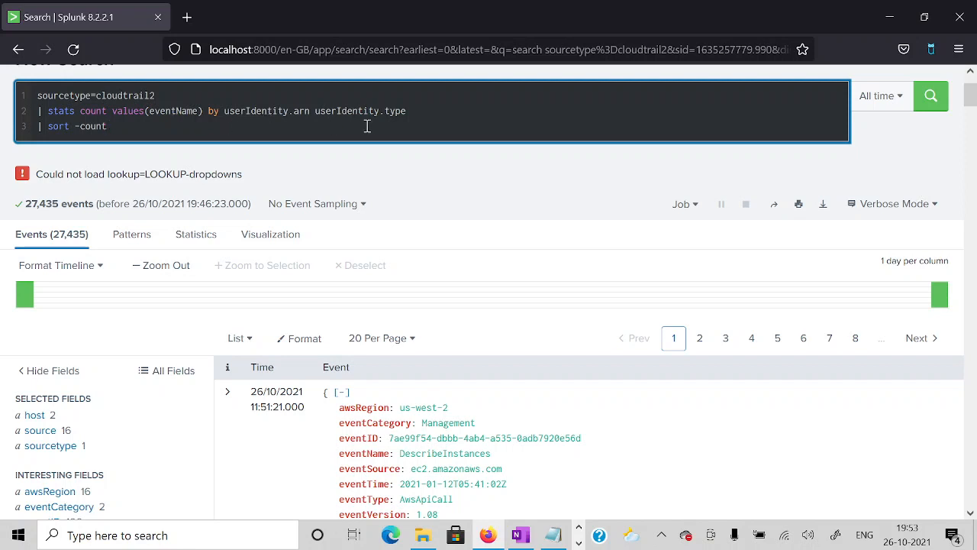
Add userIdentity.accountId to the grouping fields of the stats command and run the search in Fast Mode.
{"action": "left_click", "coordinate": [409, 112]}
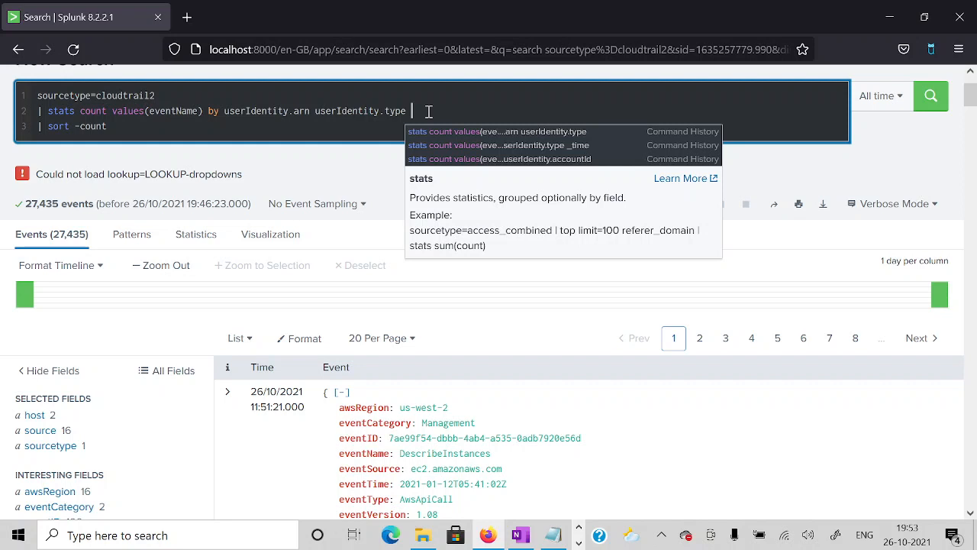
{"action": "type", "text": "user"}
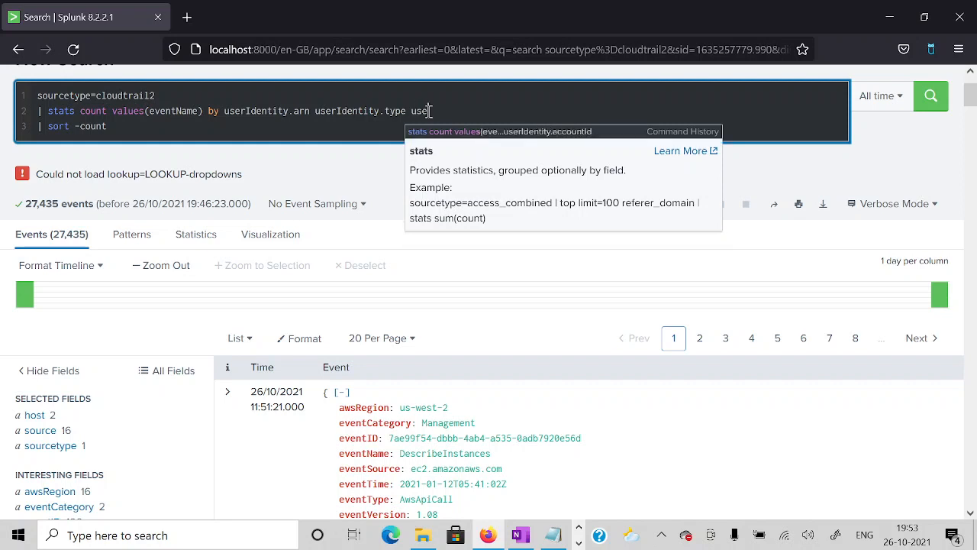
{"action": "type", "text": "Identity"}
{"action": "type", "text": ".acco"}
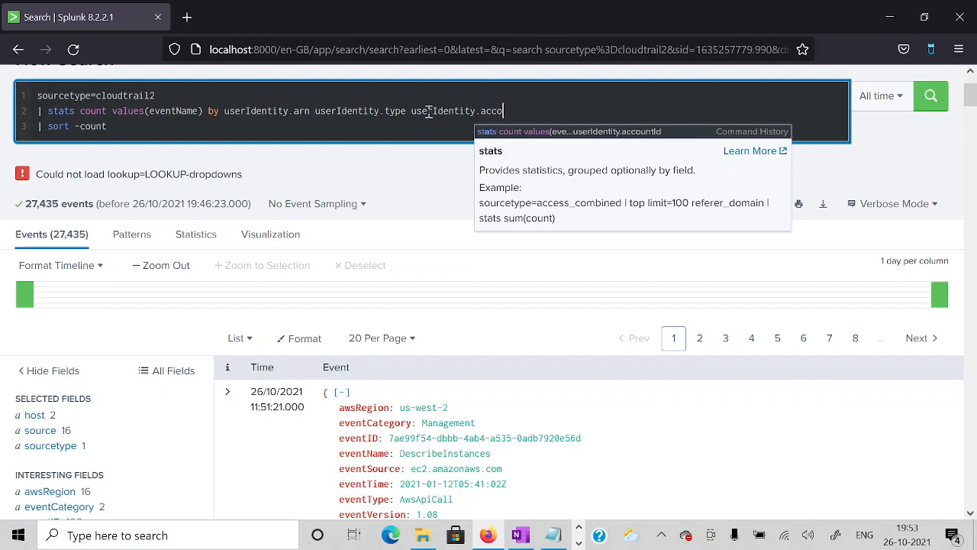
{"action": "type", "text": "untId"}
{"action": "scroll", "coordinate": [899, 195], "scroll_direction": "up", "scroll_amount": 2}
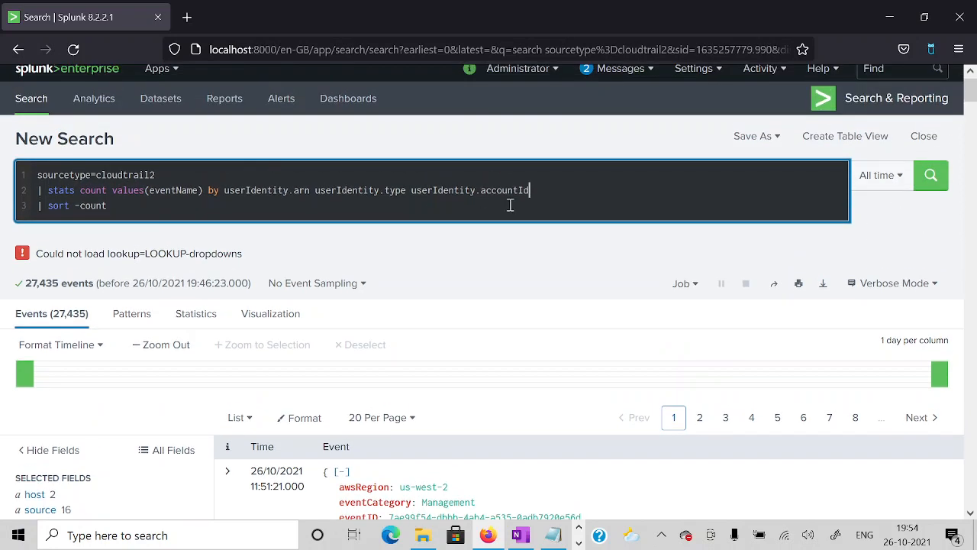
{"action": "left_click", "coordinate": [928, 290]}
{"action": "left_click", "coordinate": [798, 329]}
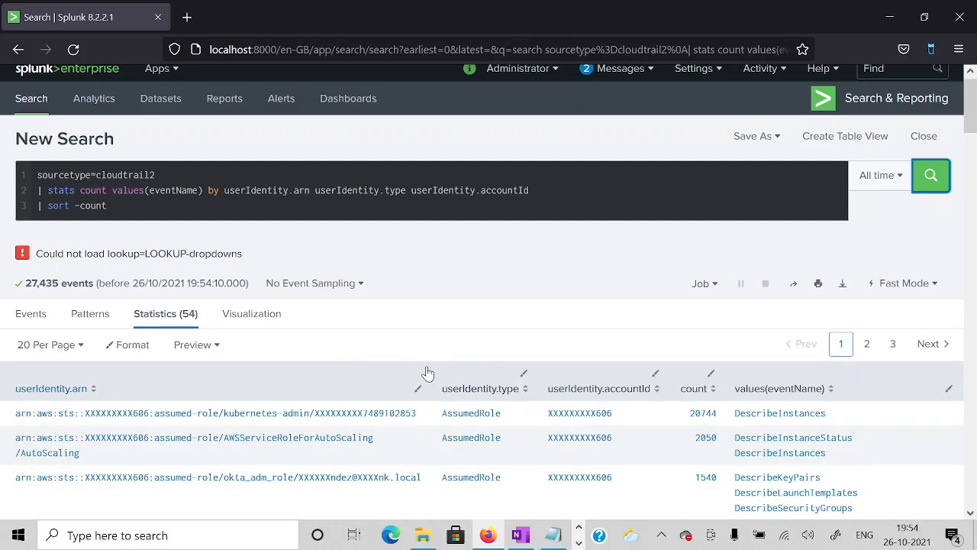
Examine the statistics by user ARN, identity type and account ID, comparing the counts and event names.
{"action": "scroll", "coordinate": [428, 373], "scroll_direction": "down", "scroll_amount": 1}
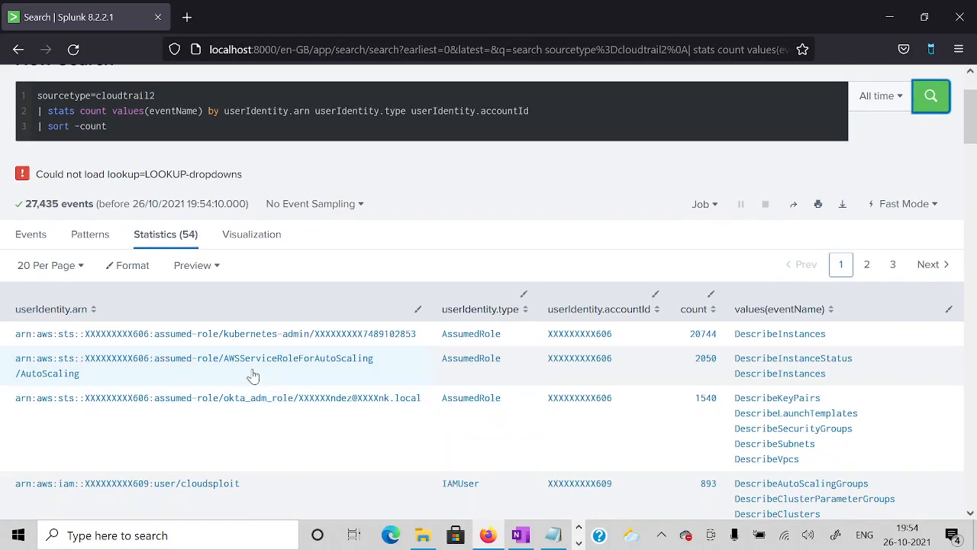
{"action": "scroll", "coordinate": [309, 432], "scroll_direction": "up", "scroll_amount": 1}
{"action": "scroll", "coordinate": [310, 434], "scroll_direction": "down", "scroll_amount": 1}
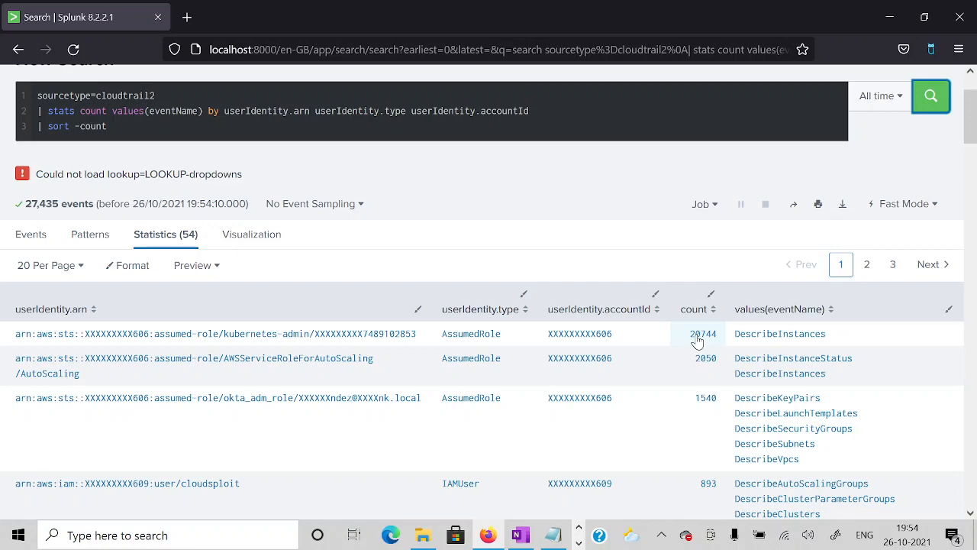
{"action": "scroll", "coordinate": [770, 371], "scroll_direction": "down", "scroll_amount": 3}
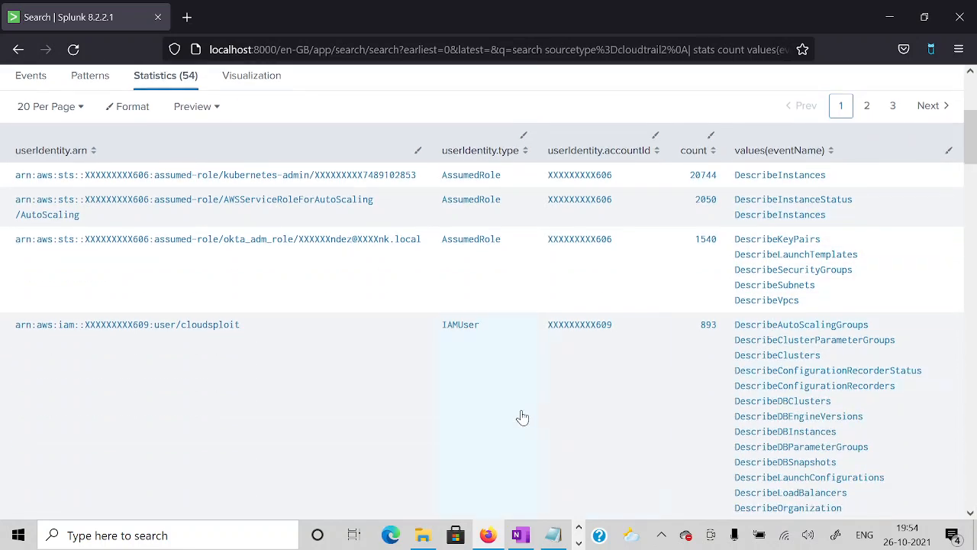
{"action": "scroll", "coordinate": [423, 408], "scroll_direction": "up", "scroll_amount": 3}
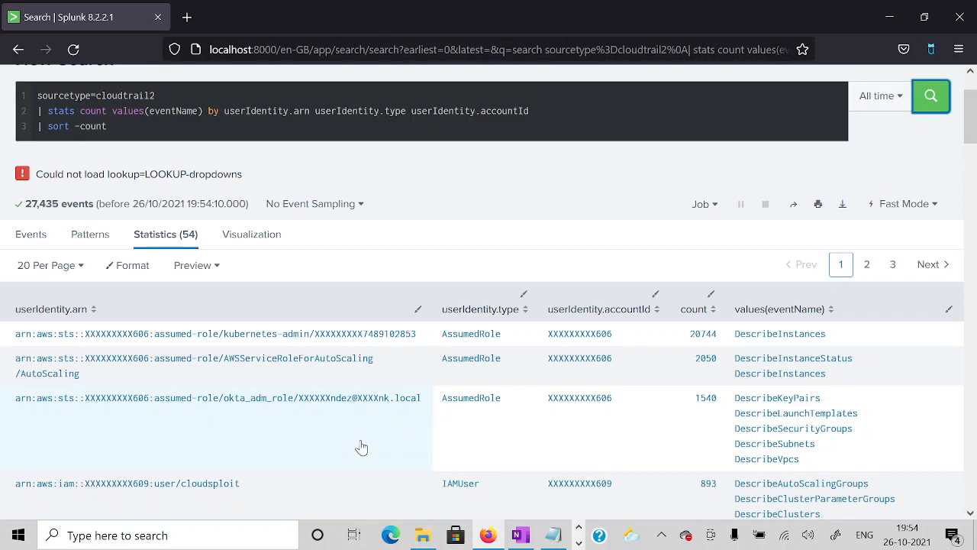
{"action": "scroll", "coordinate": [359, 447], "scroll_direction": "down", "scroll_amount": 1}
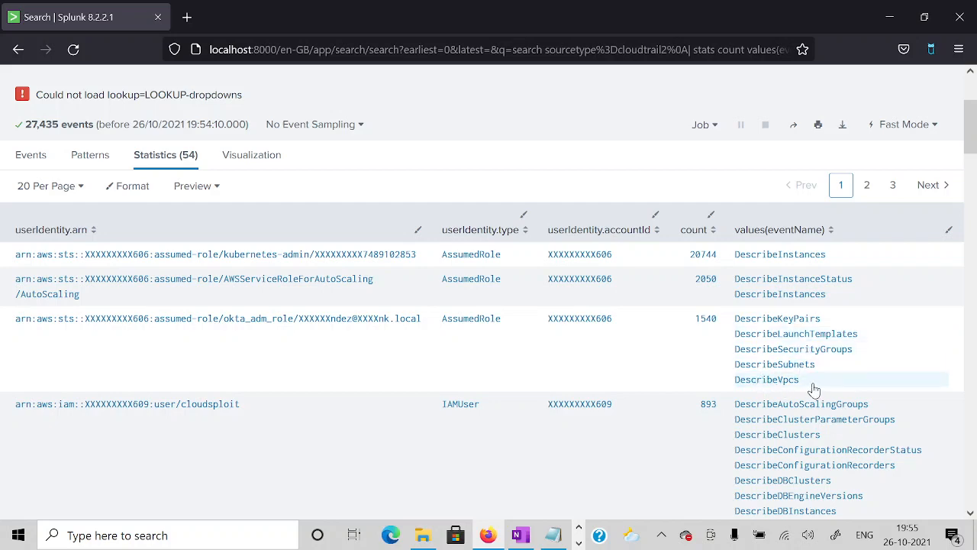
{"action": "scroll", "coordinate": [334, 377], "scroll_direction": "up", "scroll_amount": 3}
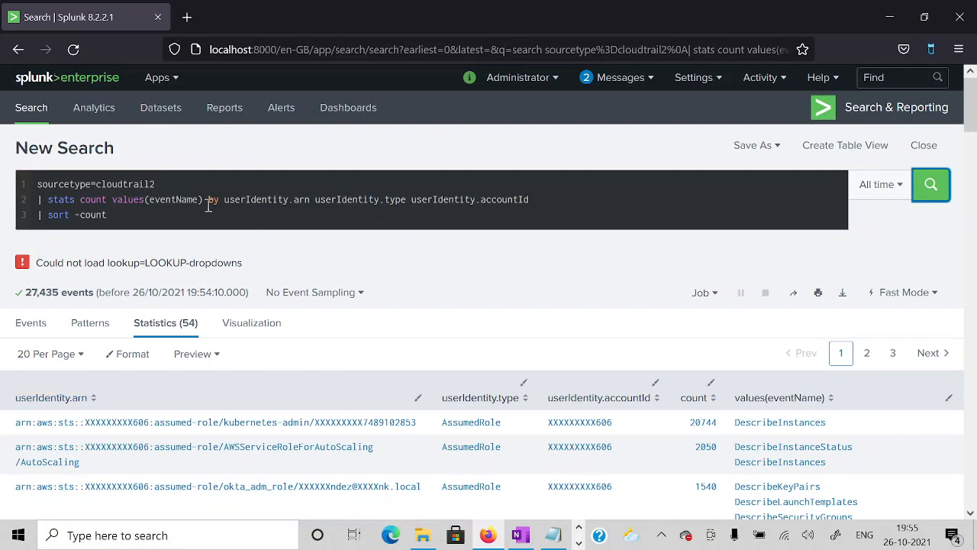
{"action": "scroll", "coordinate": [435, 515], "scroll_direction": "down", "scroll_amount": 2}
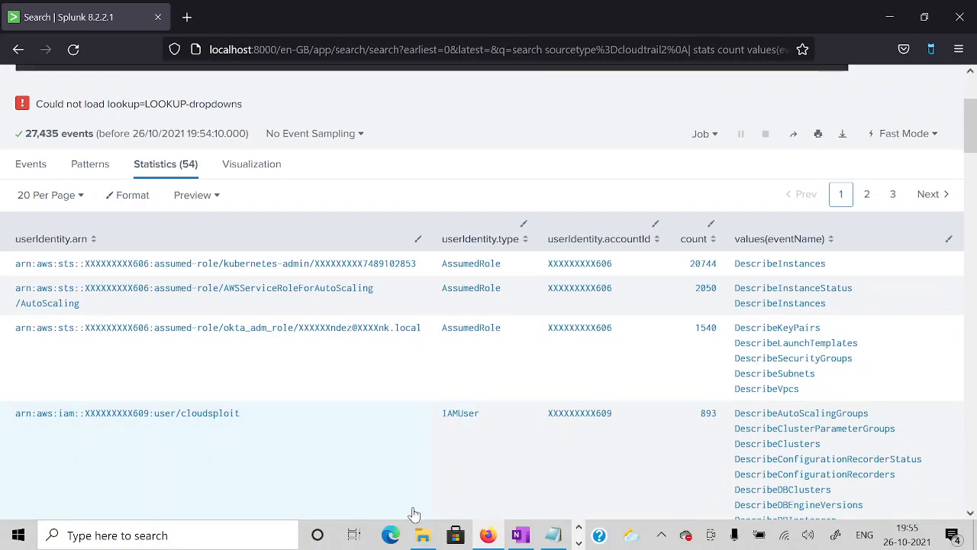
Insert the line | search NOT eventName IN ("Des*", "List*", "Get*") before the stats command and rerun the search.
{"action": "scroll", "coordinate": [412, 514], "scroll_direction": "up", "scroll_amount": 2}
{"action": "left_click", "coordinate": [179, 186]}
{"action": "key", "text": "Return"}
{"action": "type", "text": "| "}
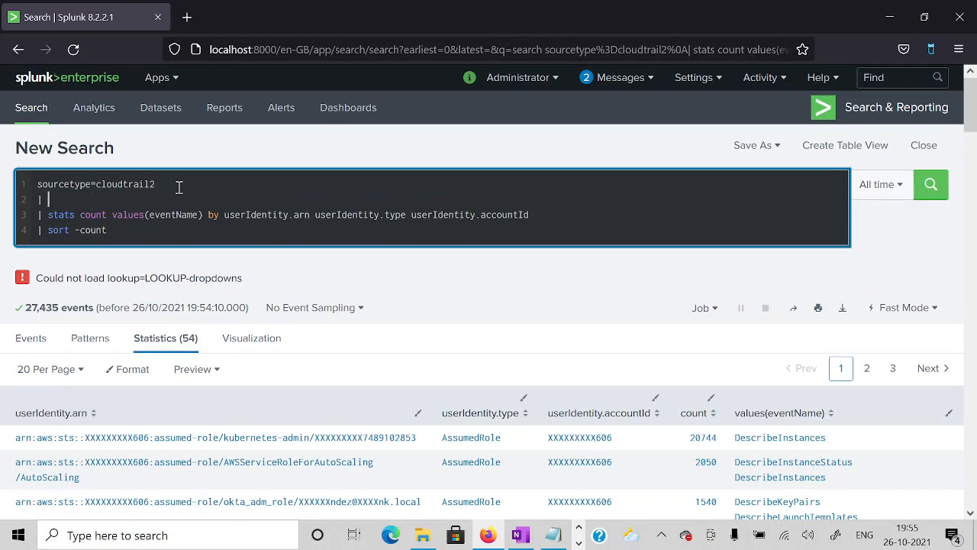
{"action": "type", "text": "search"}
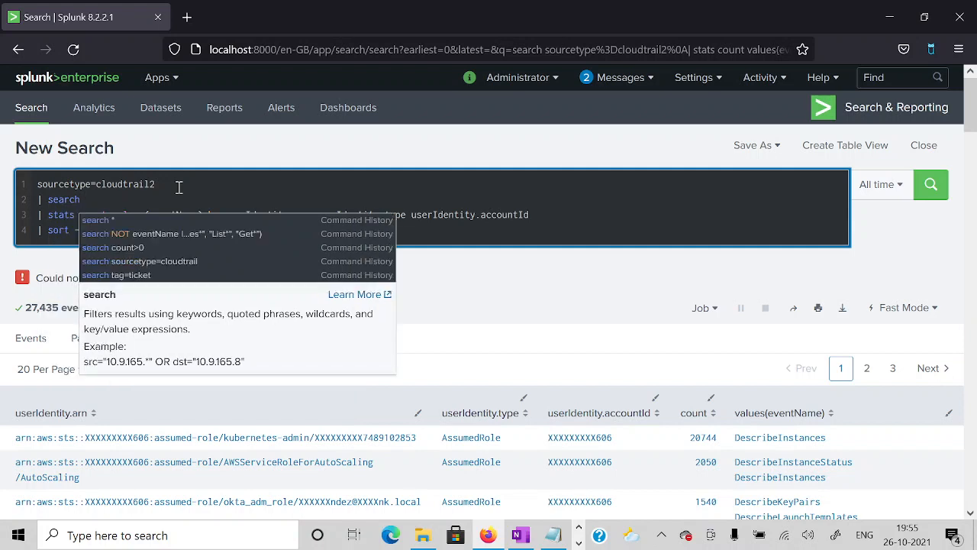
{"action": "left_click", "coordinate": [196, 235]}
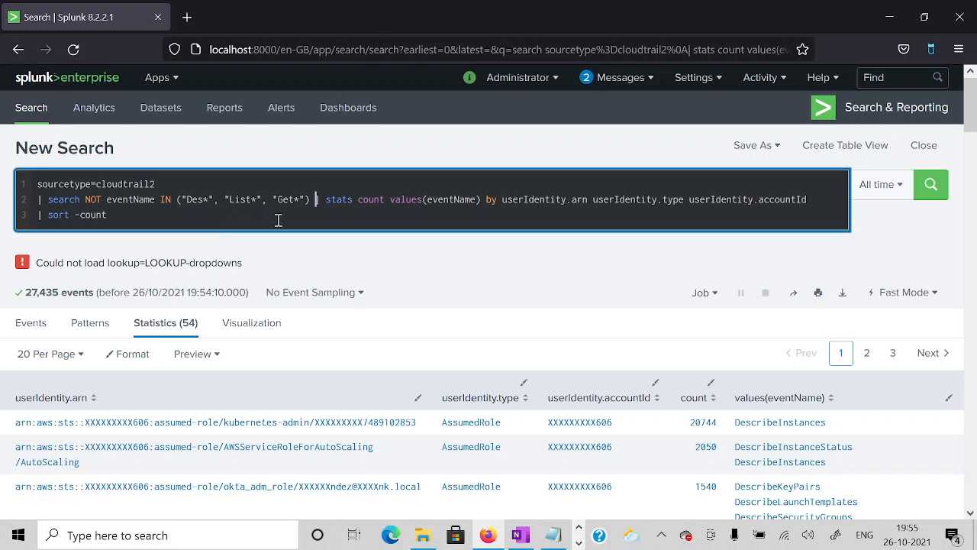
{"action": "key", "text": "shift+Return"}
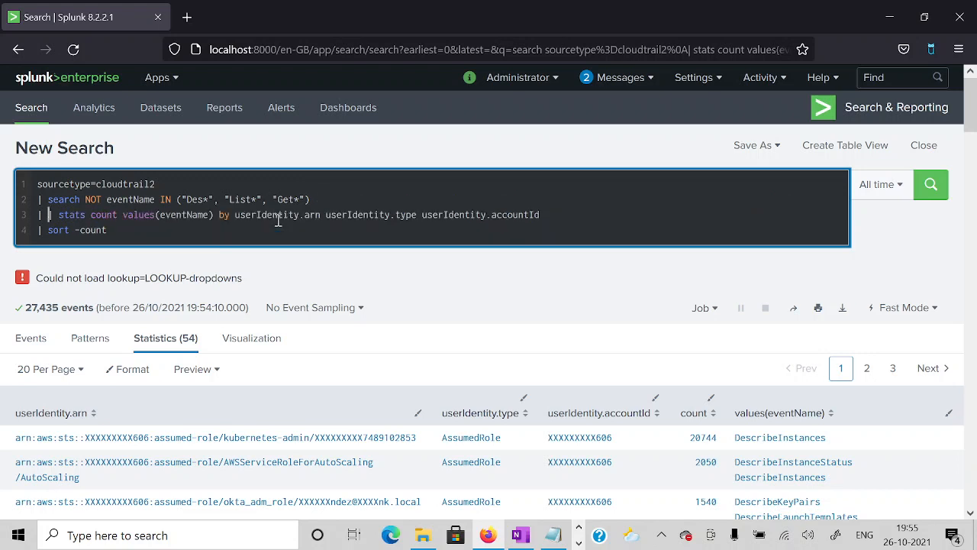
{"action": "key", "text": "BackSpace"}
{"action": "key", "text": "BackSpace"}
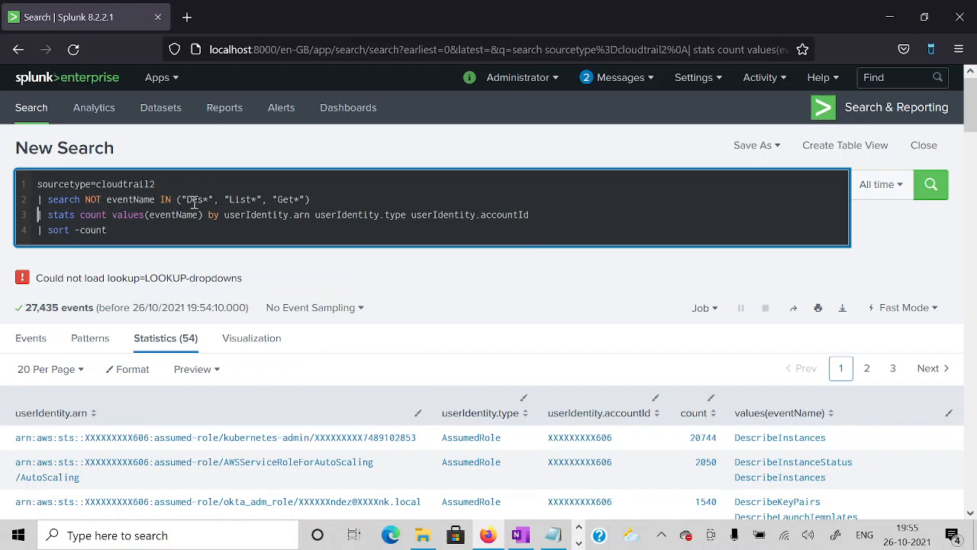
{"action": "left_click", "coordinate": [933, 186]}
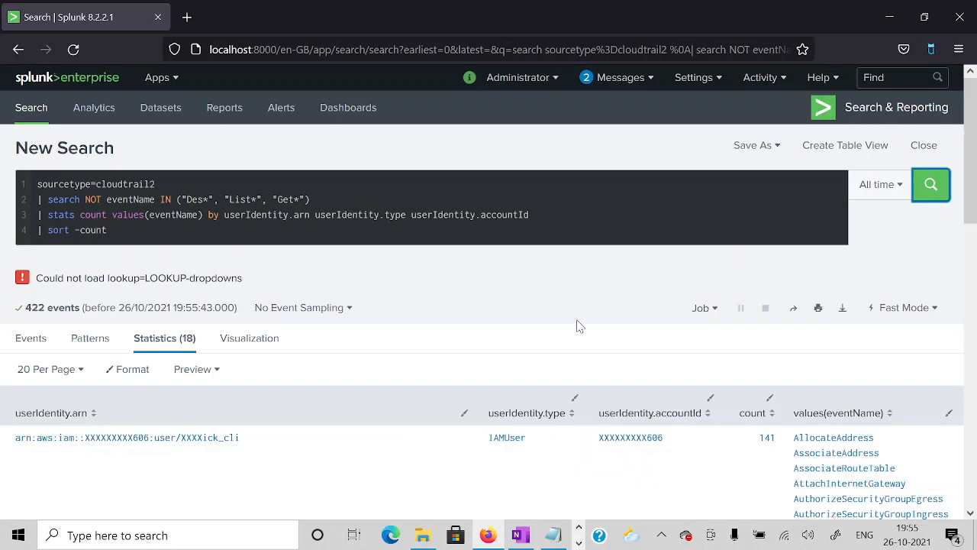
Examine the filtered statistics for the create, modify and delete events performed by each user ARN.
{"action": "scroll", "coordinate": [577, 327], "scroll_direction": "down", "scroll_amount": 3}
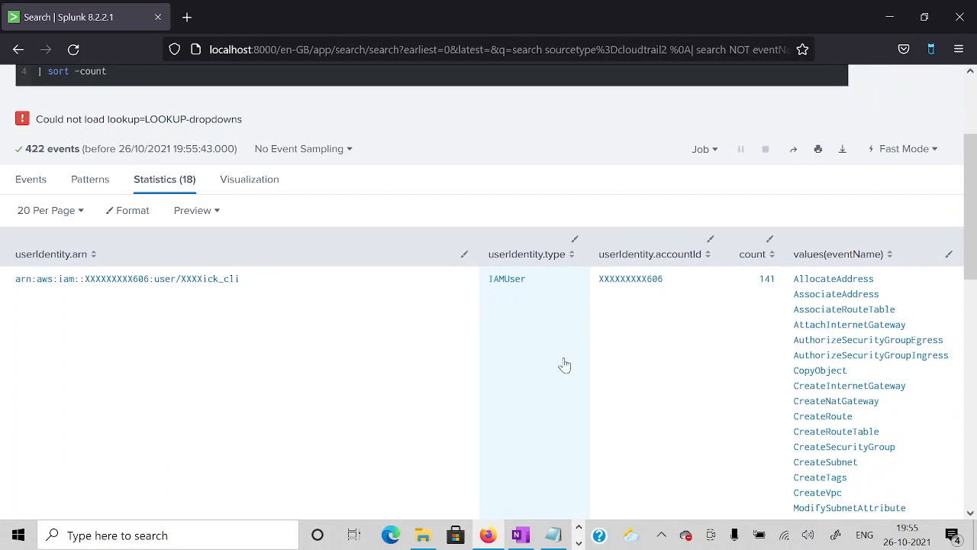
{"action": "scroll", "coordinate": [687, 376], "scroll_direction": "down", "scroll_amount": 2}
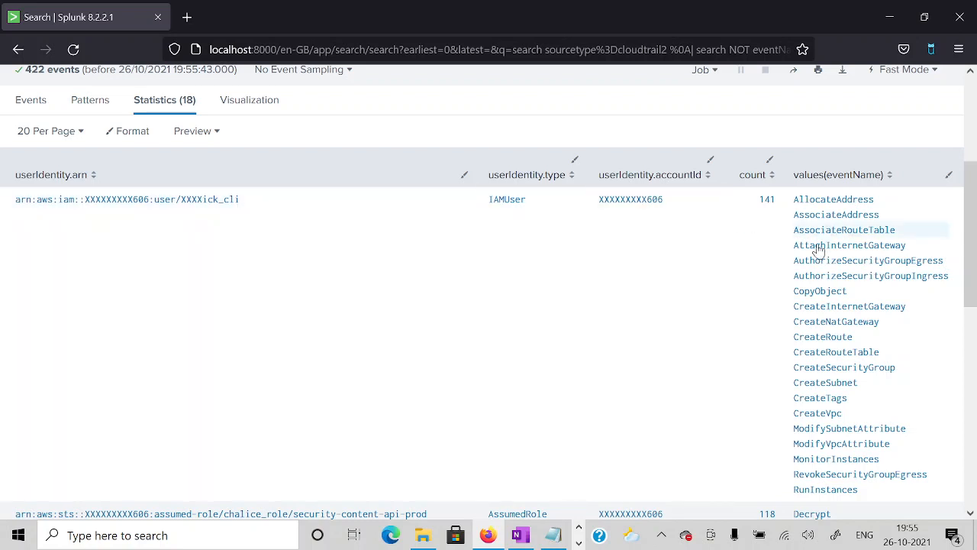
{"action": "scroll", "coordinate": [761, 415], "scroll_direction": "down", "scroll_amount": 2}
{"action": "scroll", "coordinate": [828, 421], "scroll_direction": "up", "scroll_amount": 2}
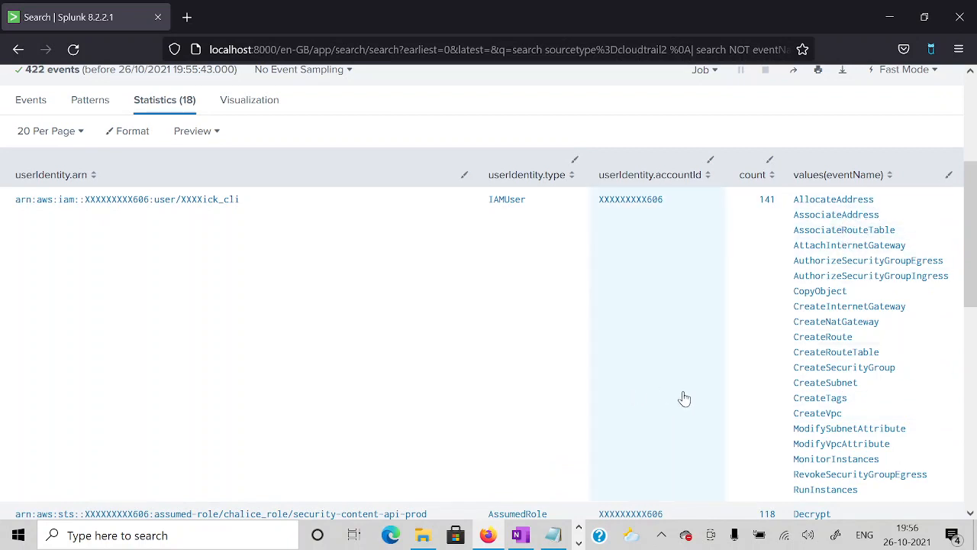
{"action": "scroll", "coordinate": [687, 399], "scroll_direction": "down", "scroll_amount": 2}
{"action": "scroll", "coordinate": [687, 399], "scroll_direction": "up", "scroll_amount": 2}
{"action": "scroll", "coordinate": [686, 398], "scroll_direction": "down", "scroll_amount": 2}
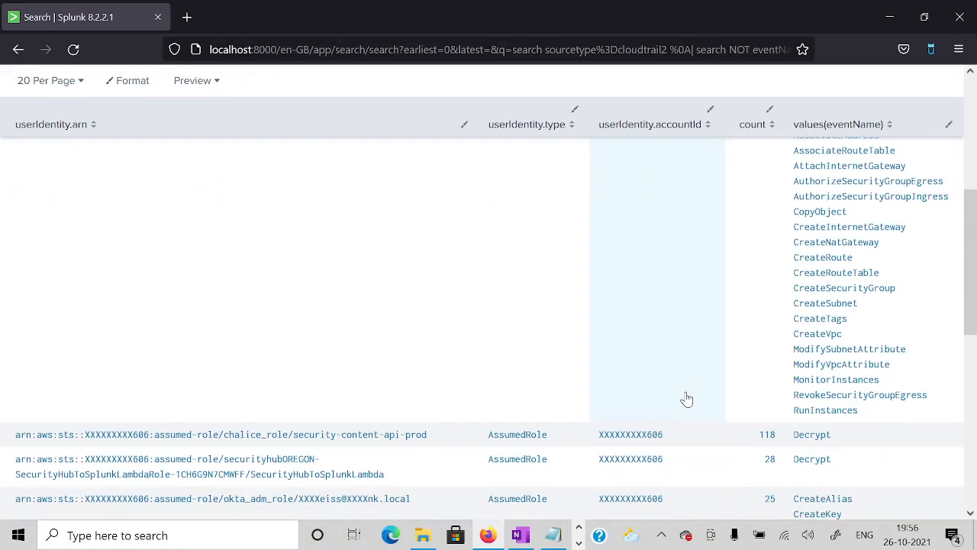
{"action": "scroll", "coordinate": [686, 399], "scroll_direction": "down", "scroll_amount": 6}
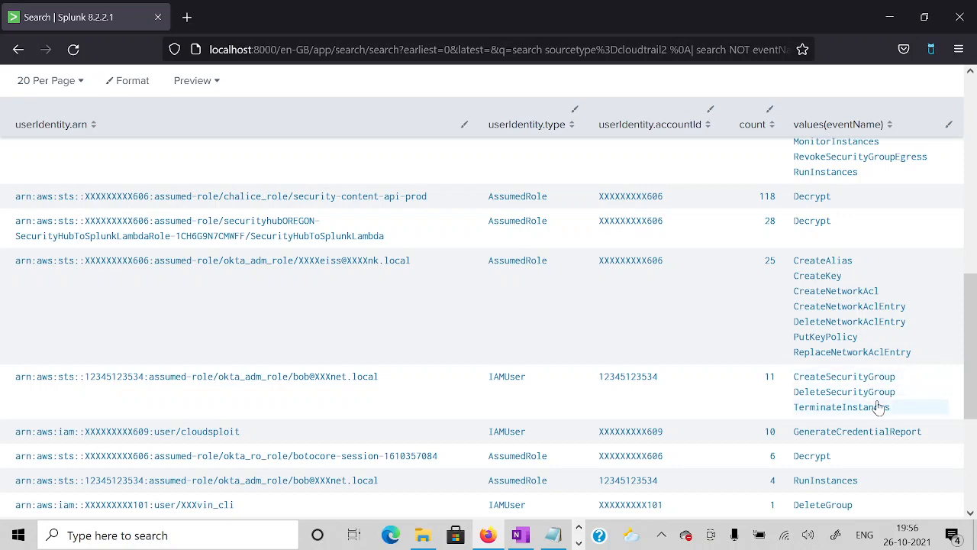
{"action": "scroll", "coordinate": [878, 404], "scroll_direction": "down", "scroll_amount": 2}
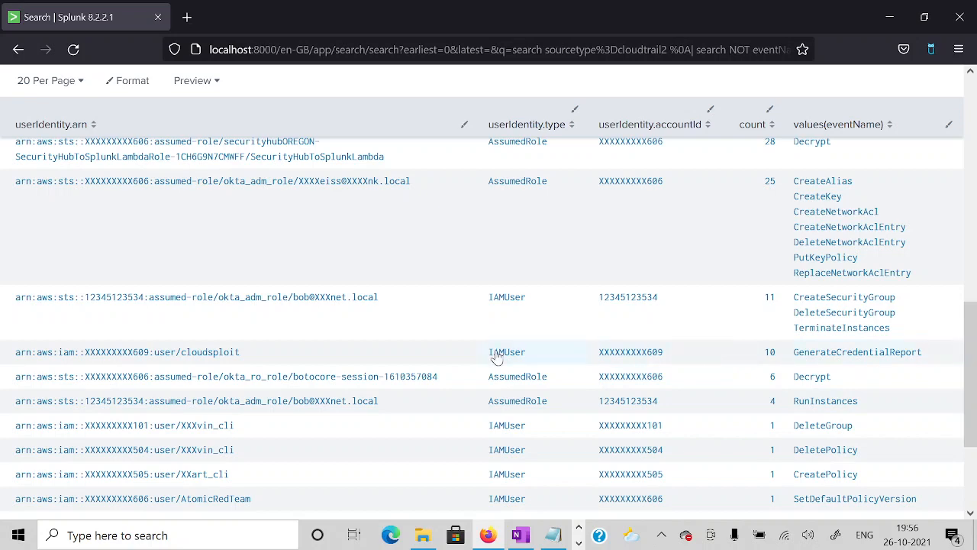
Switch to the OneNote query notes and copy the two eval strftime lines for earliest and latest.
{"action": "key", "text": "alt+Tab"}
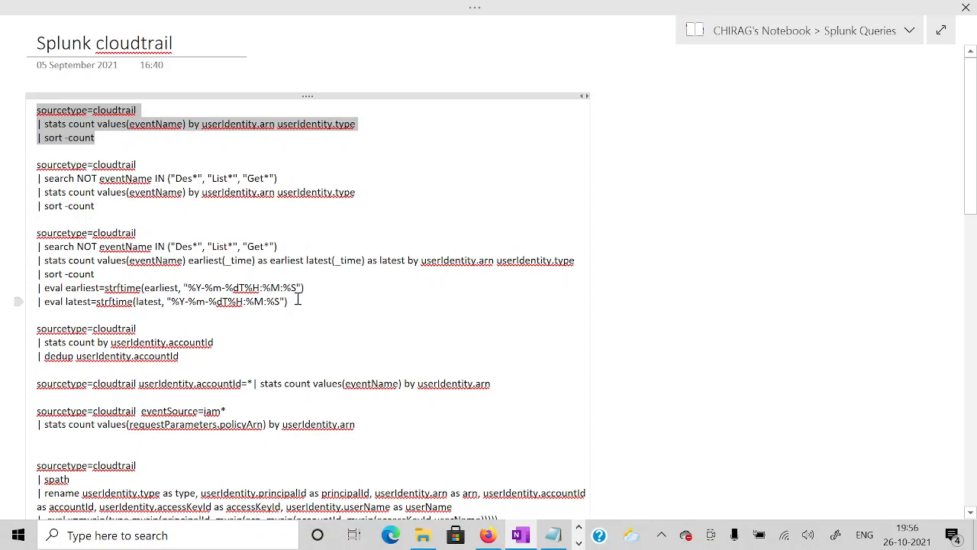
{"action": "left_click_drag", "start_coordinate": [294, 301], "coordinate": [35, 234]}
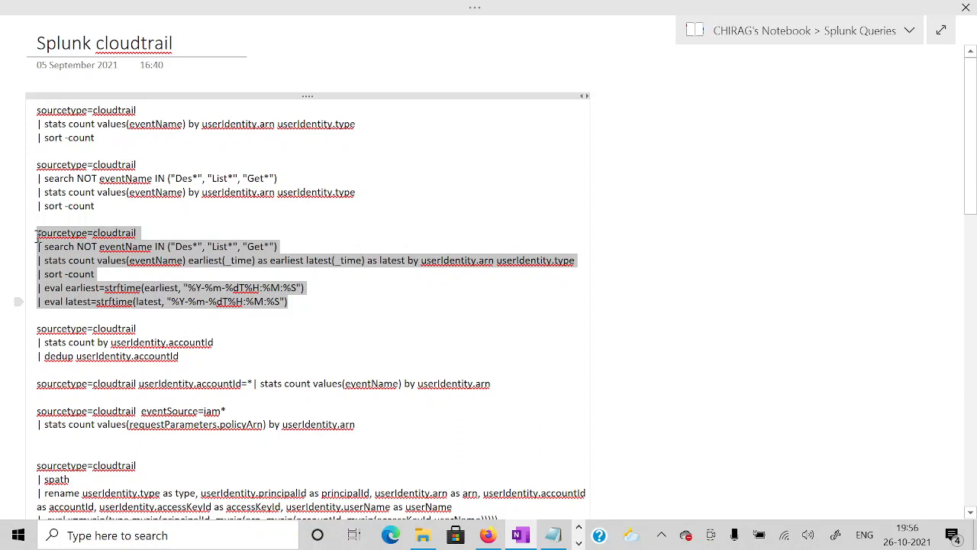
{"action": "left_click", "coordinate": [299, 301]}
{"action": "left_click_drag", "start_coordinate": [299, 302], "coordinate": [37, 288]}
{"action": "key", "text": "ctrl+c"}
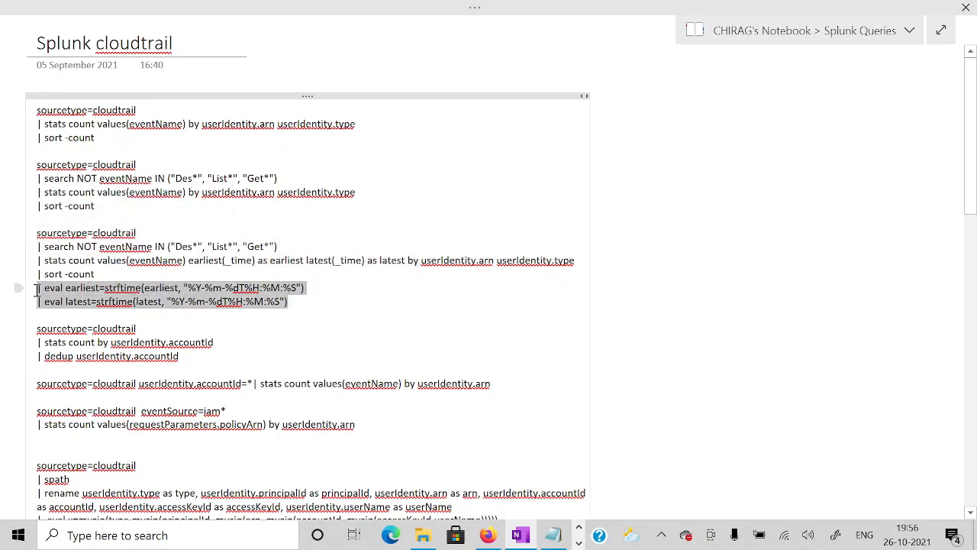
Return to the Splunk search and append the copied eval lines after the sort command, each starting with a single pipe.
{"action": "key", "text": "alt+Tab"}
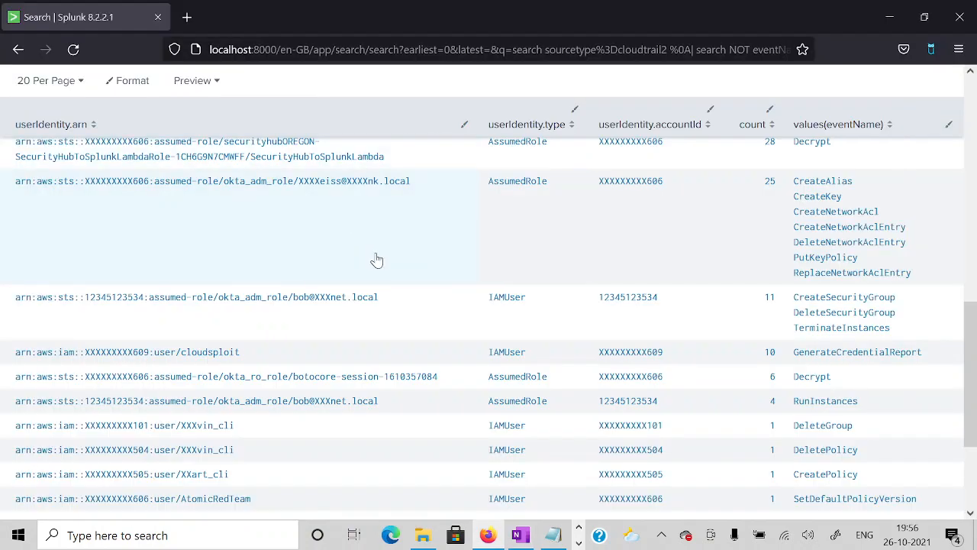
{"action": "scroll", "coordinate": [374, 257], "scroll_direction": "up", "scroll_amount": 5}
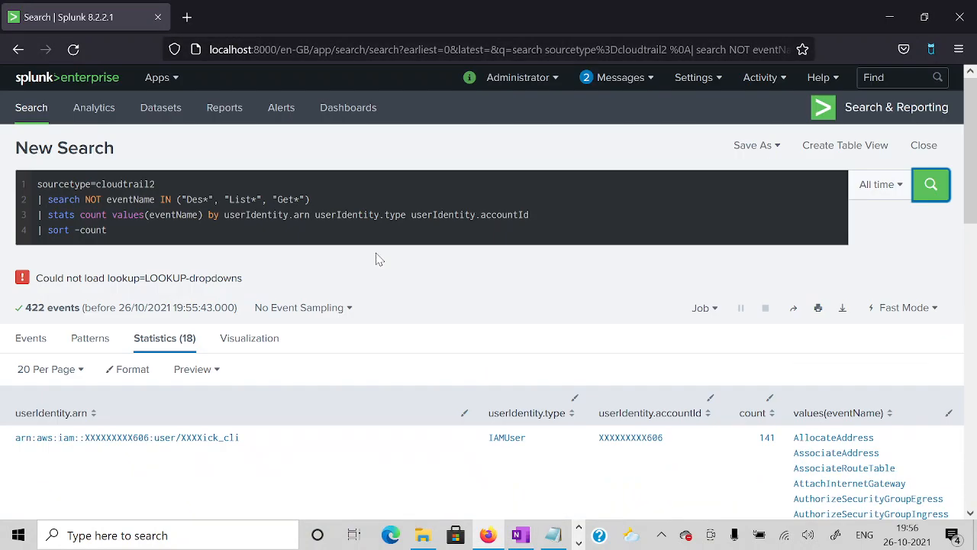
{"action": "left_click", "coordinate": [137, 231]}
{"action": "key", "text": "shift+Return"}
{"action": "type", "text": "|"}
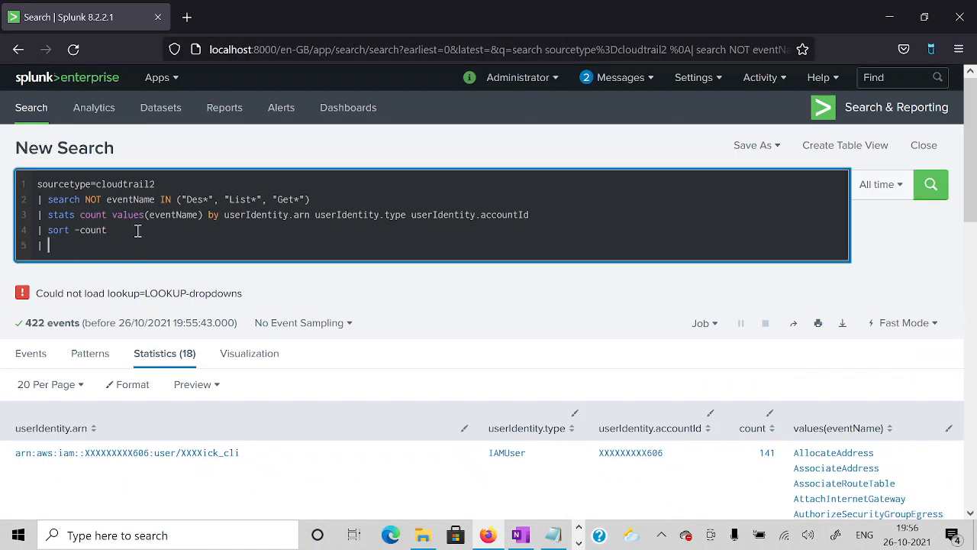
{"action": "key", "text": "ctrl+v"}
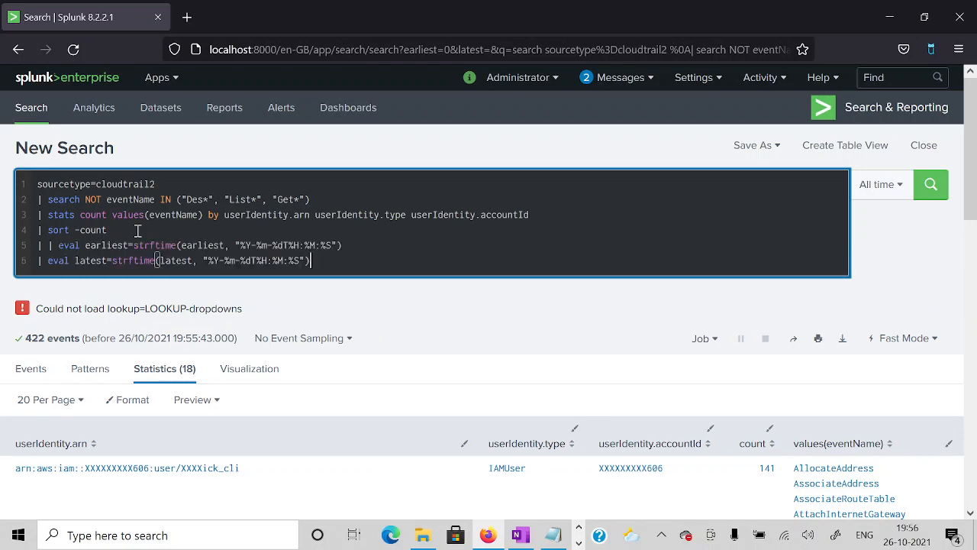
{"action": "left_click", "coordinate": [55, 251]}
{"action": "key", "text": "BackSpace"}
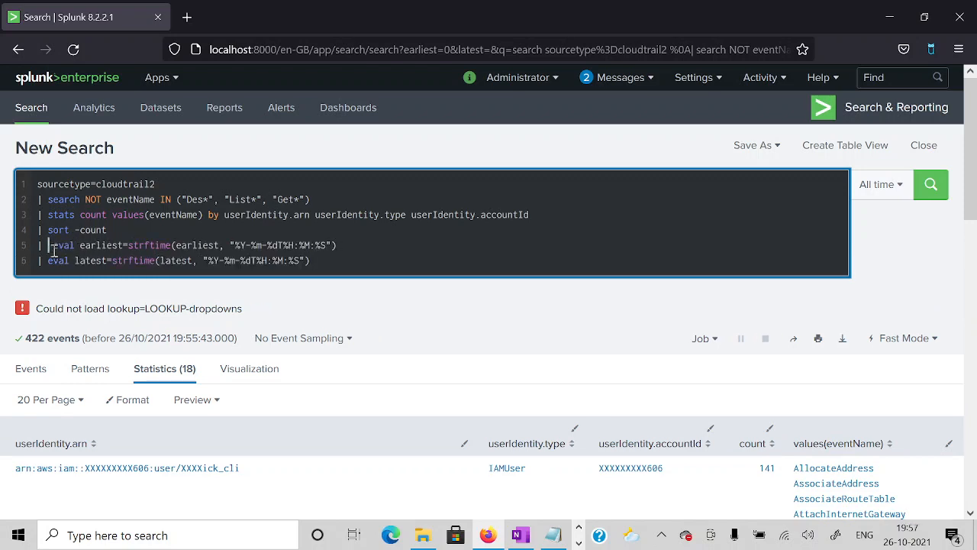
{"action": "key", "text": "BackSpace"}
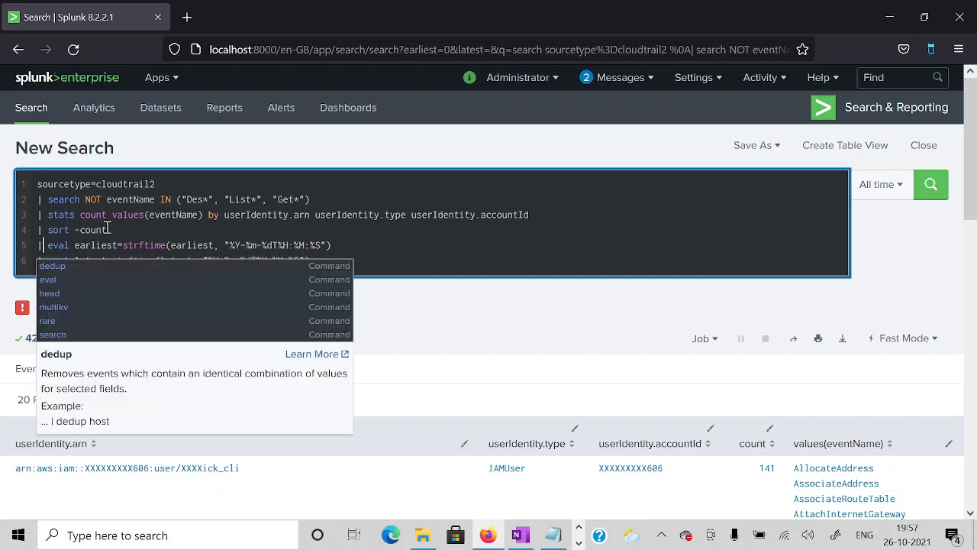
Add _time to the grouping fields of the stats command after userIdentity.accountId.
{"action": "left_click", "coordinate": [328, 199]}
{"action": "left_click", "coordinate": [566, 216]}
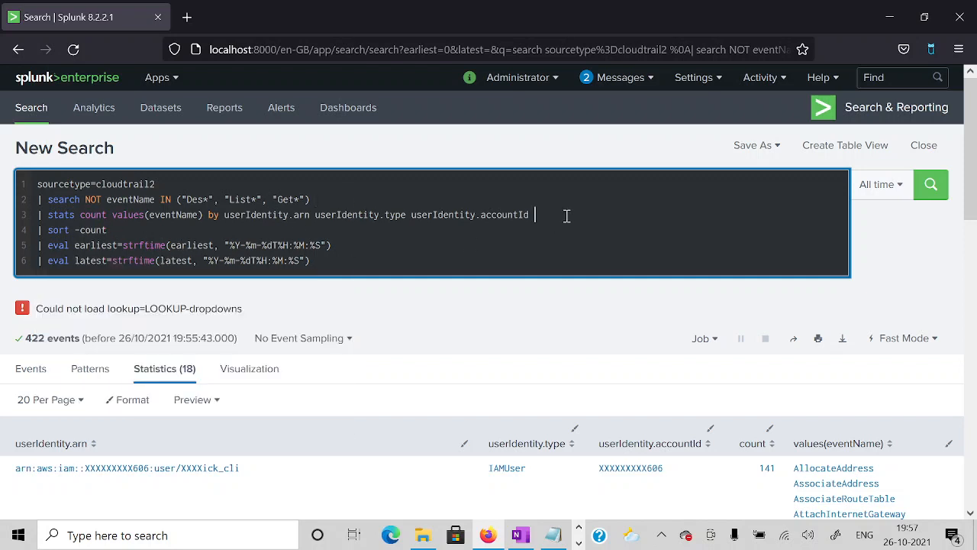
{"action": "type", "text": "_time"}
Replace earliest with _time in the first eval line so it reads eval _time=strftime(_time, "%Y-%m-%dT%H:%M:%S").
{"action": "left_click", "coordinate": [116, 245]}
{"action": "key", "text": "BackSpace"}
{"action": "key", "text": "BackSpace"}
{"action": "key", "text": "BackSpace"}
{"action": "key", "text": "BackSpace"}
{"action": "key", "text": "BackSpace"}
{"action": "key", "text": "BackSpace"}
{"action": "key", "text": "BackSpace"}
{"action": "key", "text": "BackSpace"}
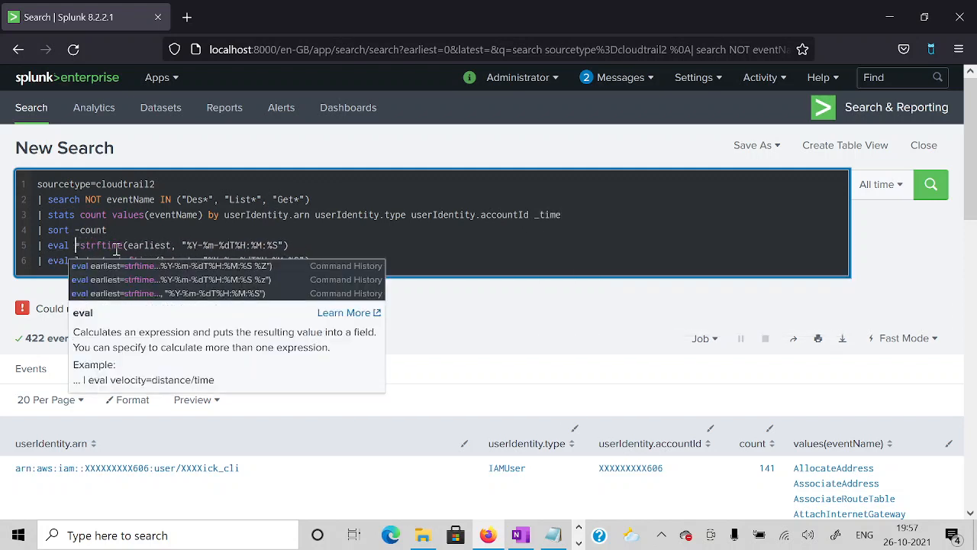
{"action": "type", "text": "_time"}
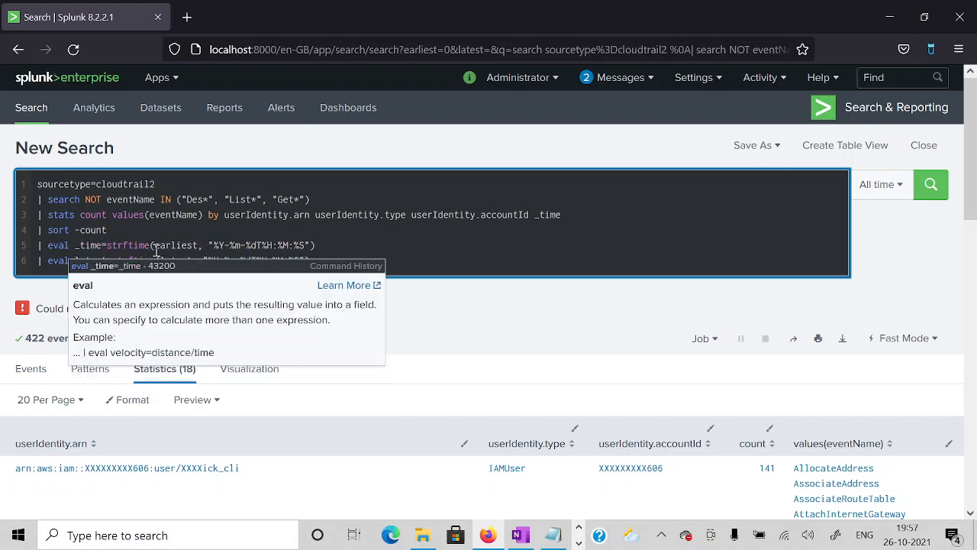
{"action": "left_click", "coordinate": [199, 245]}
{"action": "key", "text": "BackSpace"}
{"action": "key", "text": "BackSpace"}
{"action": "key", "text": "BackSpace"}
{"action": "key", "text": "BackSpace"}
{"action": "key", "text": "BackSpace"}
{"action": "key", "text": "BackSpace"}
{"action": "key", "text": "BackSpace"}
{"action": "key", "text": "BackSpace"}
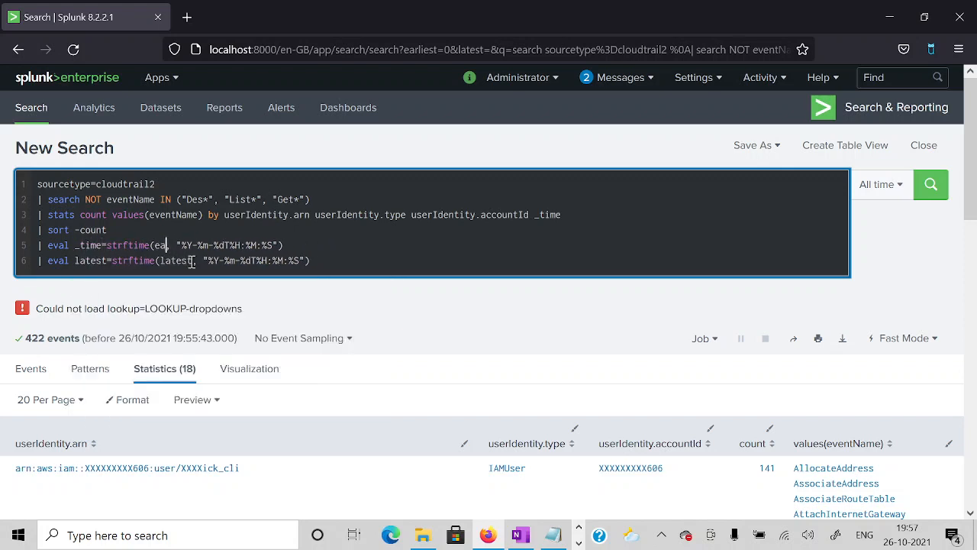
{"action": "type", "text": "_time"}
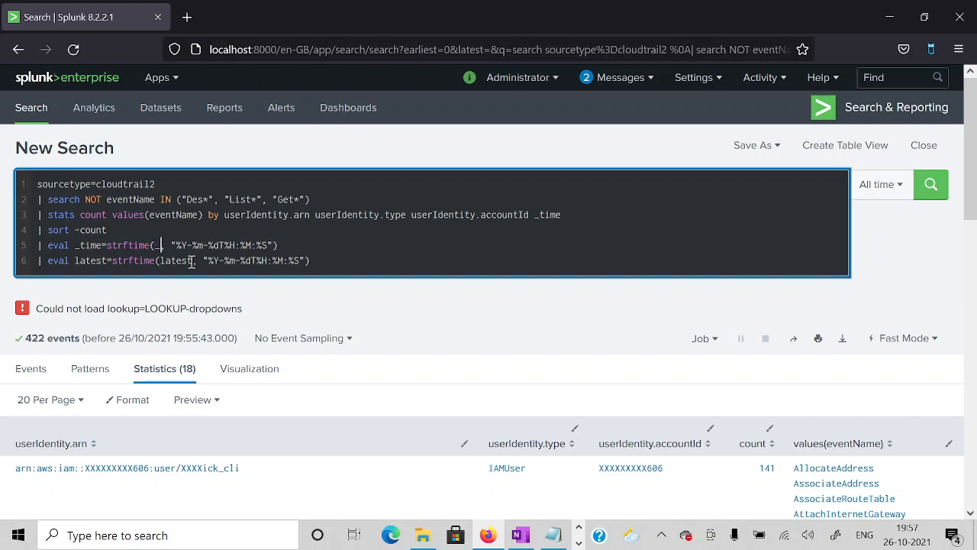
Remove the eval latest line from the query and run the search.
{"action": "left_click", "coordinate": [329, 262]}
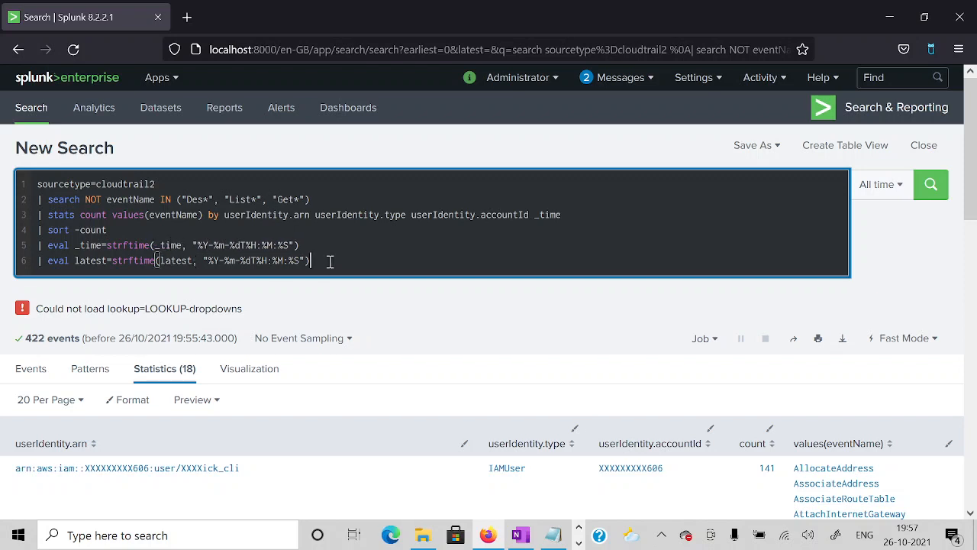
{"action": "key", "text": "shift+Home"}
{"action": "key", "text": "BackSpace"}
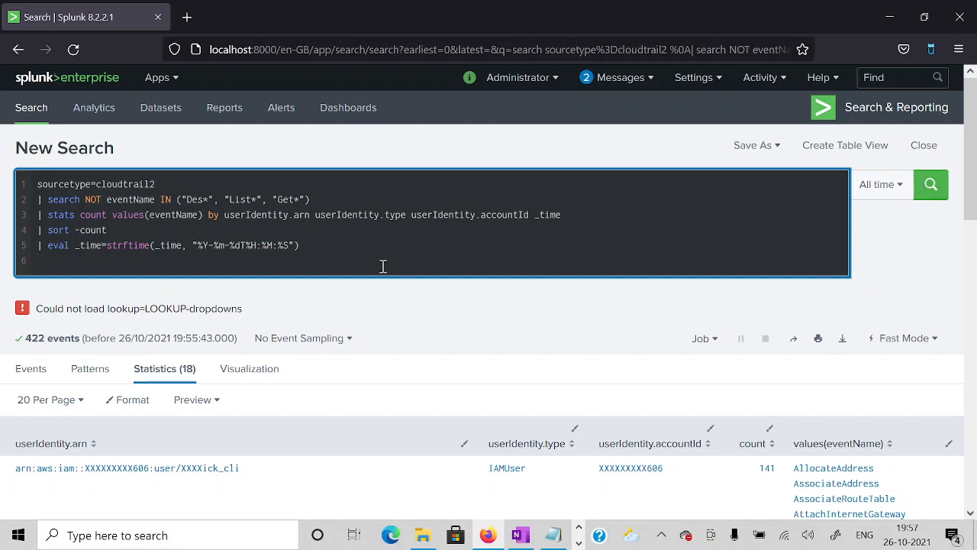
{"action": "left_click", "coordinate": [930, 183]}
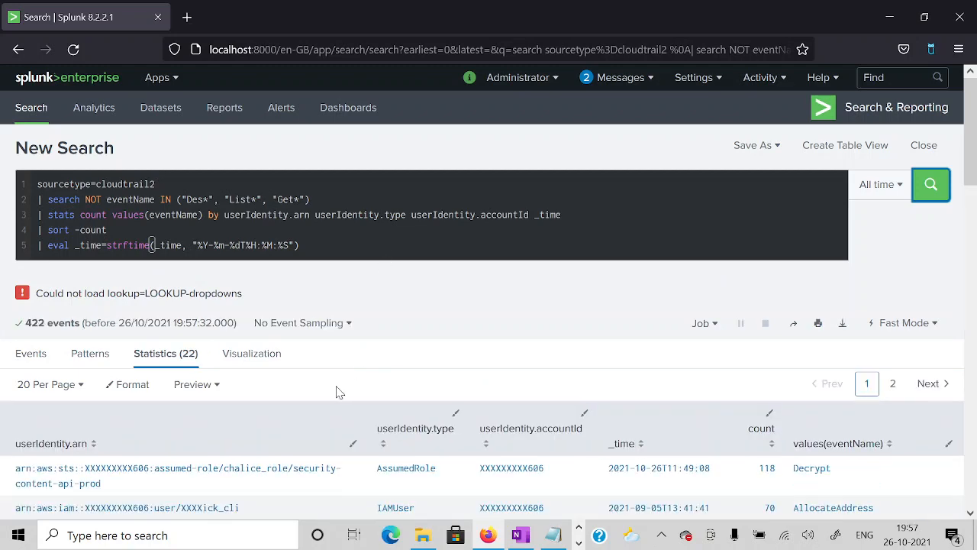
Examine the _time values beside each user ARN, count and event name in the statistics, comparing them with the strftime format.
{"action": "scroll", "coordinate": [646, 443], "scroll_direction": "down", "scroll_amount": 1}
{"action": "scroll", "coordinate": [692, 438], "scroll_direction": "down", "scroll_amount": 2}
{"action": "scroll", "coordinate": [927, 349], "scroll_direction": "down", "scroll_amount": 1}
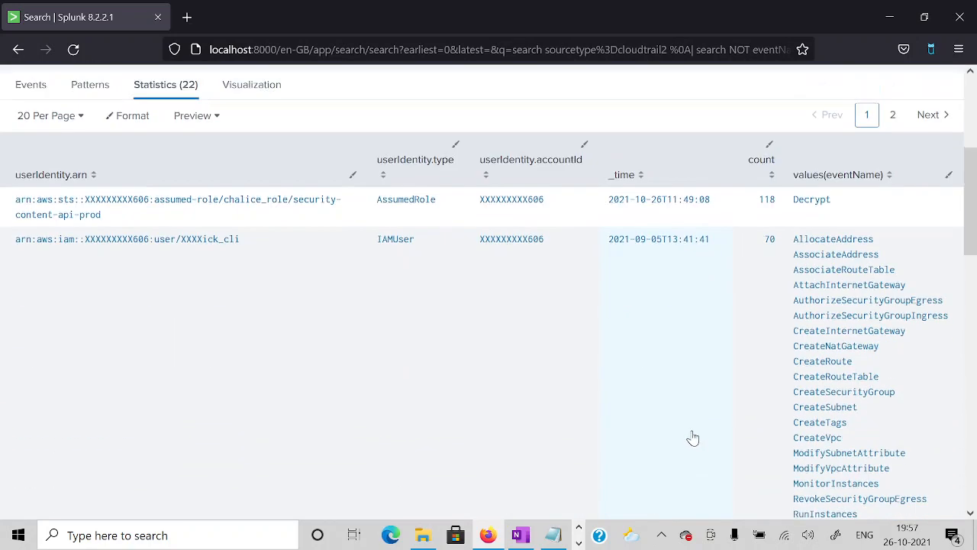
{"action": "scroll", "coordinate": [547, 349], "scroll_direction": "up", "scroll_amount": 3}
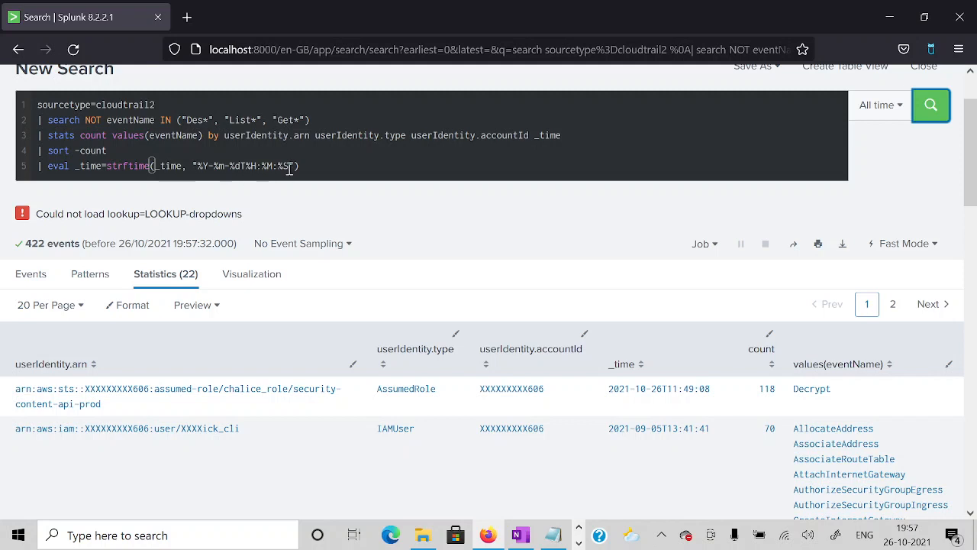
{"action": "scroll", "coordinate": [725, 489], "scroll_direction": "down", "scroll_amount": 1}
{"action": "scroll", "coordinate": [710, 473], "scroll_direction": "down", "scroll_amount": 1}
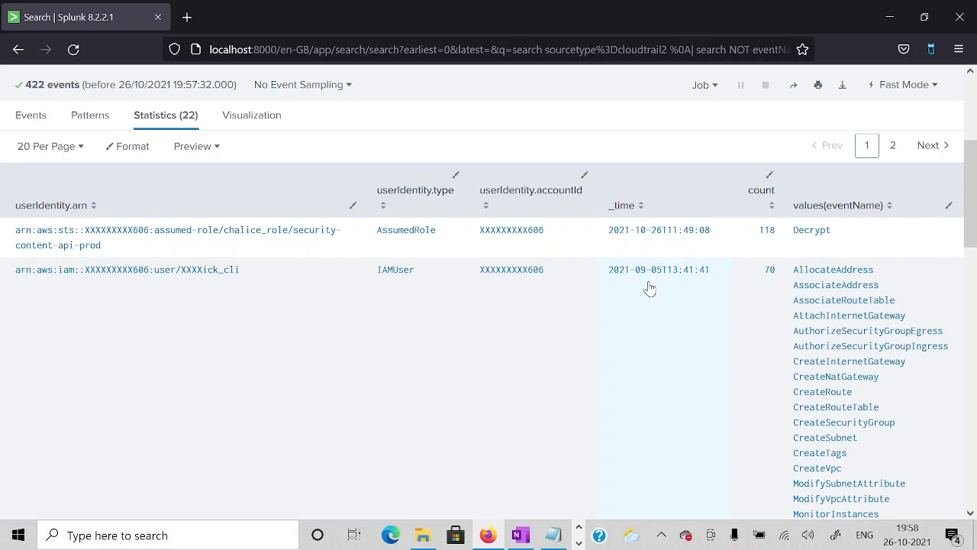
Extend the strftime format to "%Y-%m-%dT%H:%M:%S %Z" to include the time zone and rerun the search.
{"action": "scroll", "coordinate": [643, 349], "scroll_direction": "up", "scroll_amount": 3}
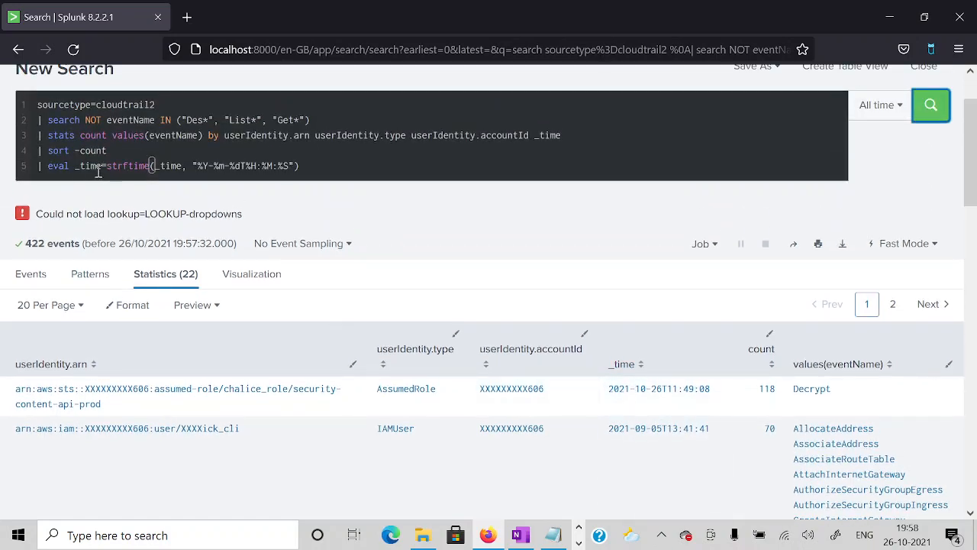
{"action": "left_click", "coordinate": [290, 166]}
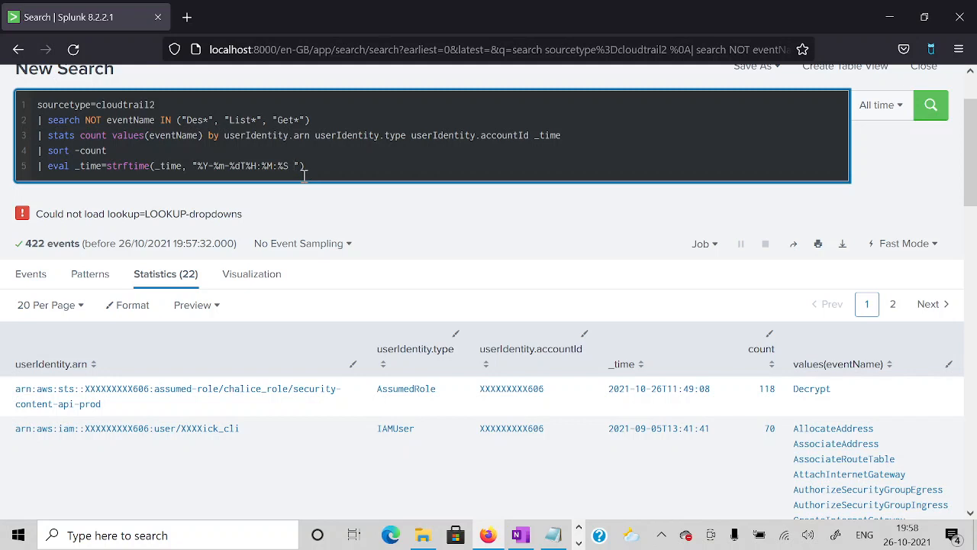
{"action": "type", "text": "%Z"}
{"action": "left_click", "coordinate": [932, 108]}
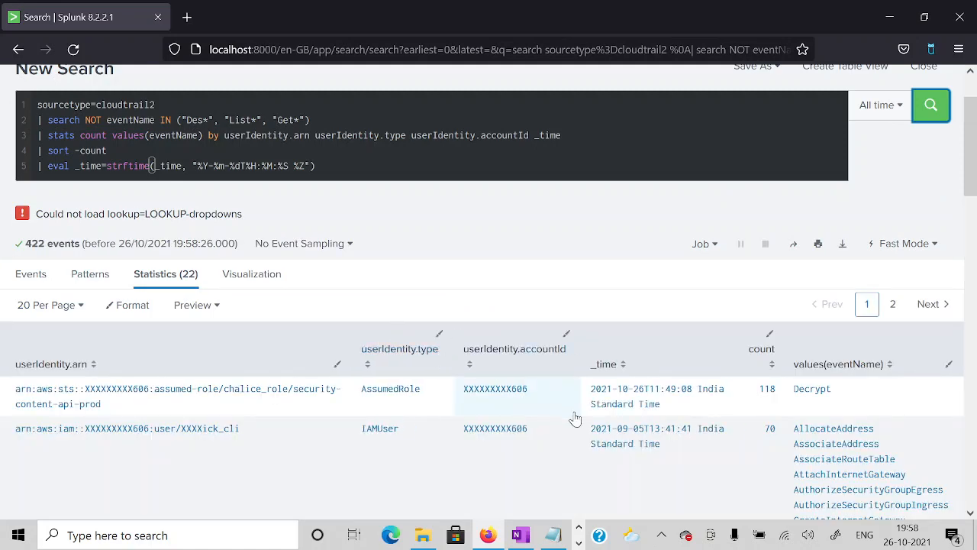
Examine the time zone in the _time column and the events listed for each user ARN.
{"action": "scroll", "coordinate": [575, 419], "scroll_direction": "down", "scroll_amount": 2}
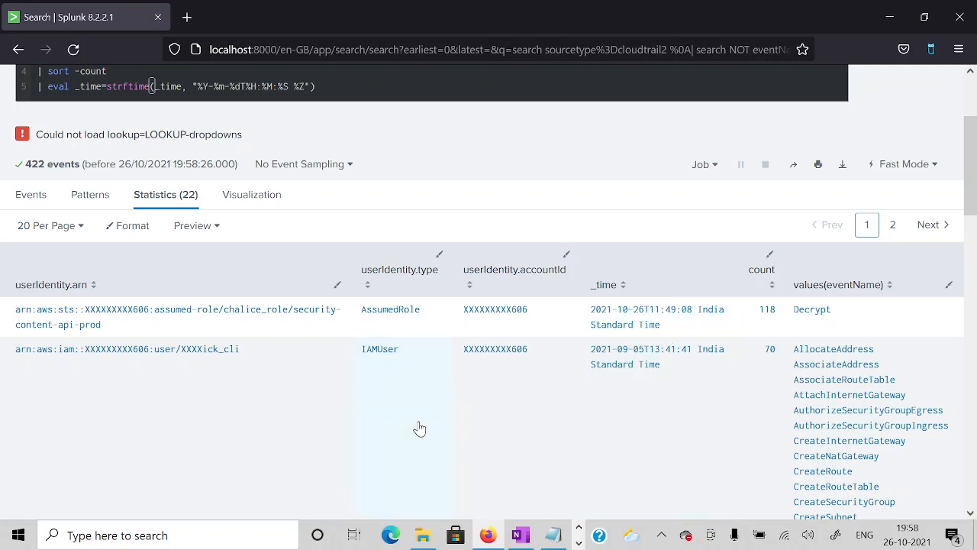
{"action": "scroll", "coordinate": [419, 429], "scroll_direction": "up", "scroll_amount": 3}
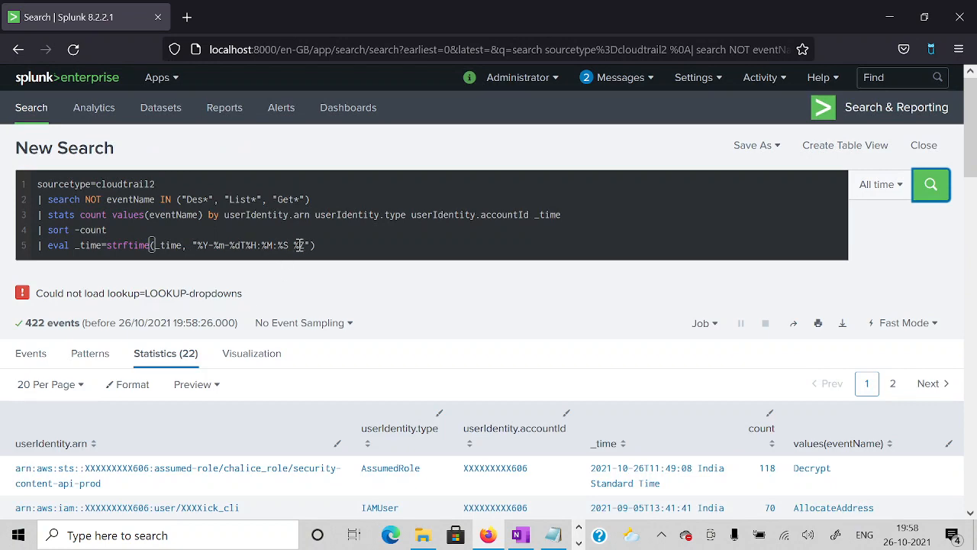
{"action": "scroll", "coordinate": [321, 324], "scroll_direction": "down", "scroll_amount": 4}
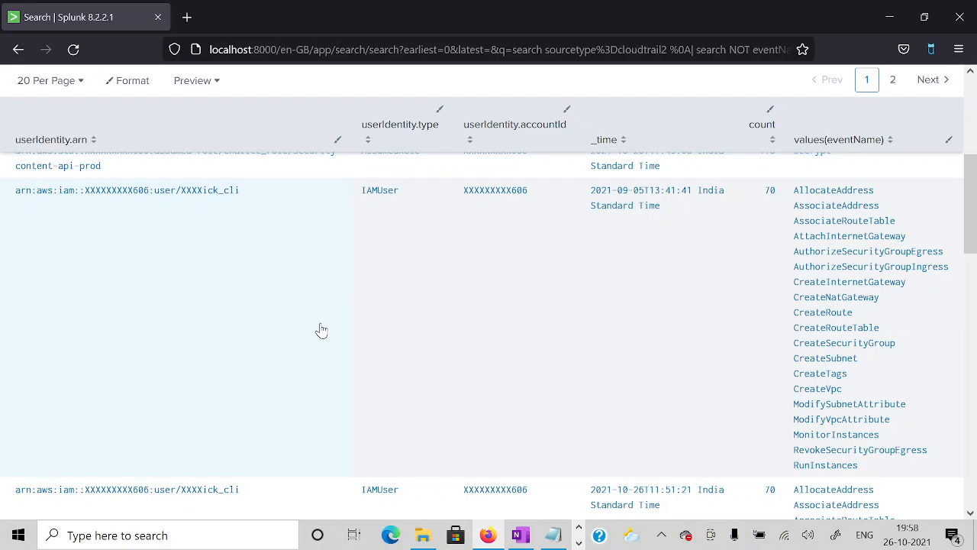
{"action": "scroll", "coordinate": [321, 330], "scroll_direction": "up", "scroll_amount": 5}
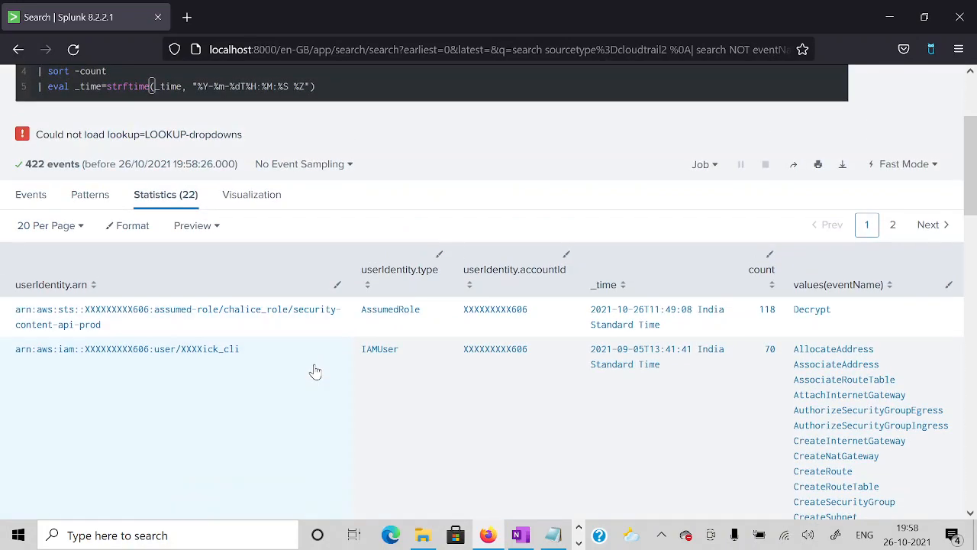
Switch to the OneNote query notes and copy the query under CreatePolicyVersion (PrivilegeEscalation).
{"action": "key", "text": "alt+Tab"}
{"action": "scroll", "coordinate": [192, 373], "scroll_direction": "down", "scroll_amount": 3}
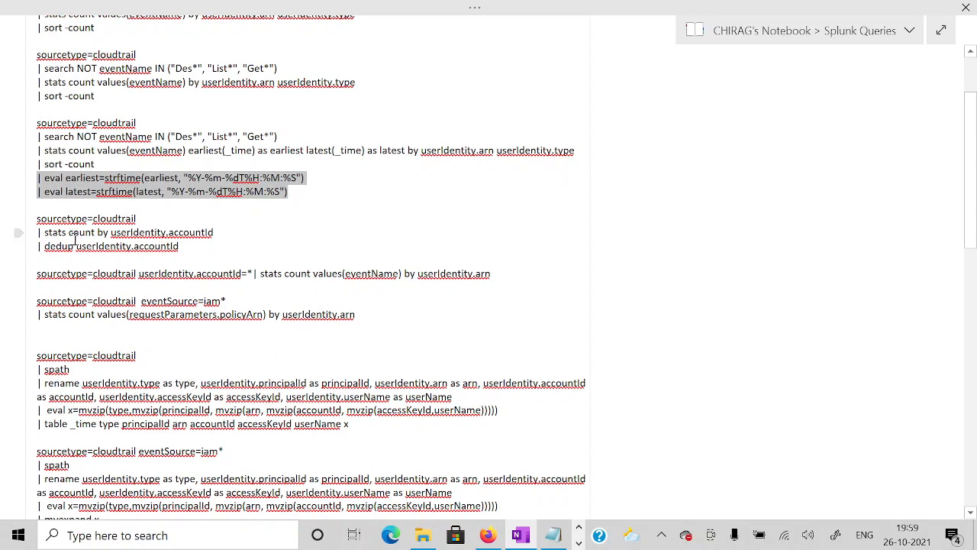
{"action": "scroll", "coordinate": [133, 312], "scroll_direction": "down", "scroll_amount": 5}
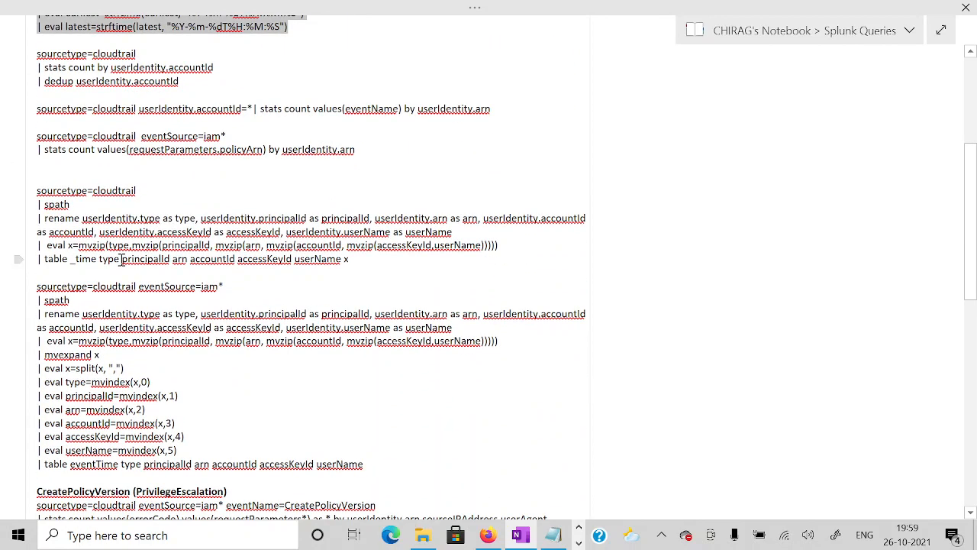
{"action": "scroll", "coordinate": [120, 259], "scroll_direction": "down", "scroll_amount": 7}
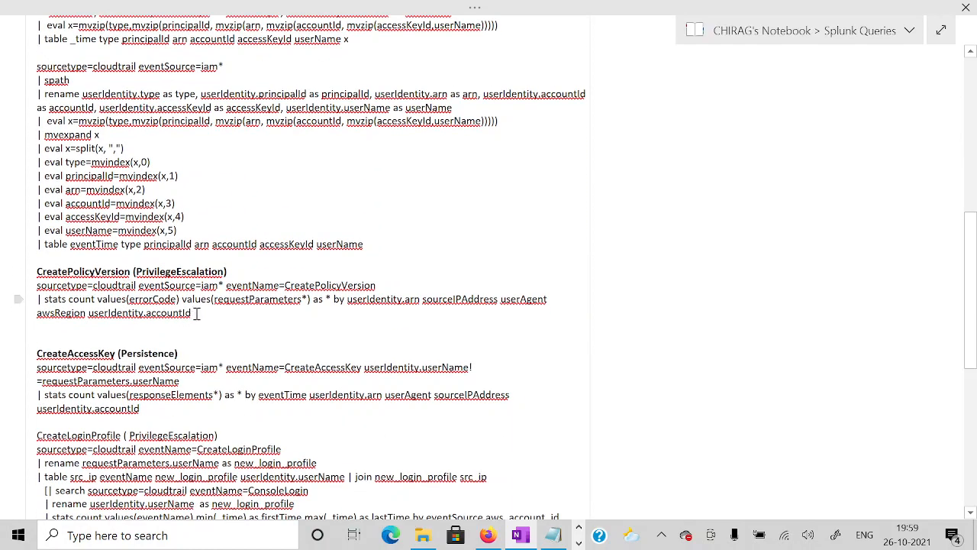
{"action": "left_click_drag", "start_coordinate": [192, 312], "coordinate": [36, 287]}
{"action": "key", "text": "ctrl+c"}
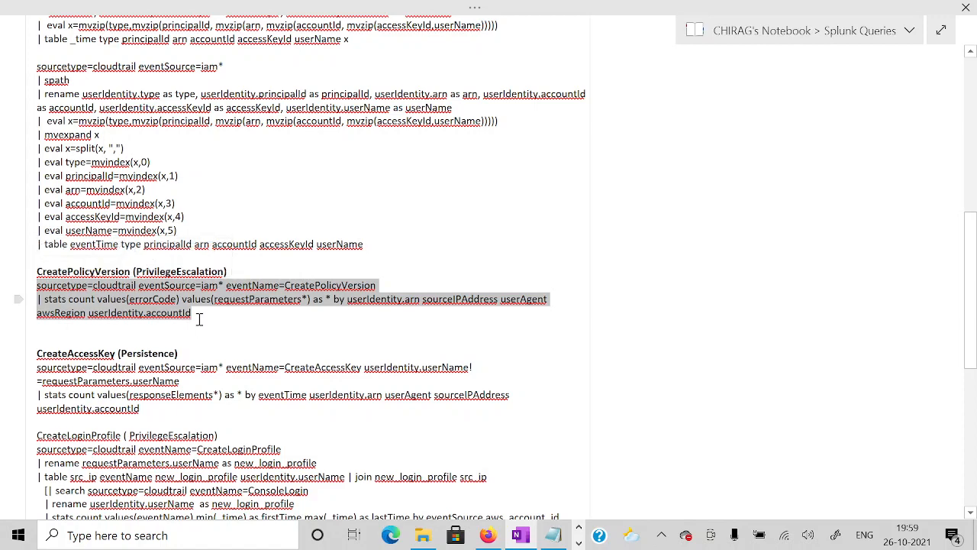
Replace the whole Splunk search with the copied CreatePolicyVersion query and change its sourcetype to cloudtrail2.
{"action": "key", "text": "alt+Tab"}
{"action": "scroll", "coordinate": [293, 190], "scroll_direction": "up", "scroll_amount": 3}
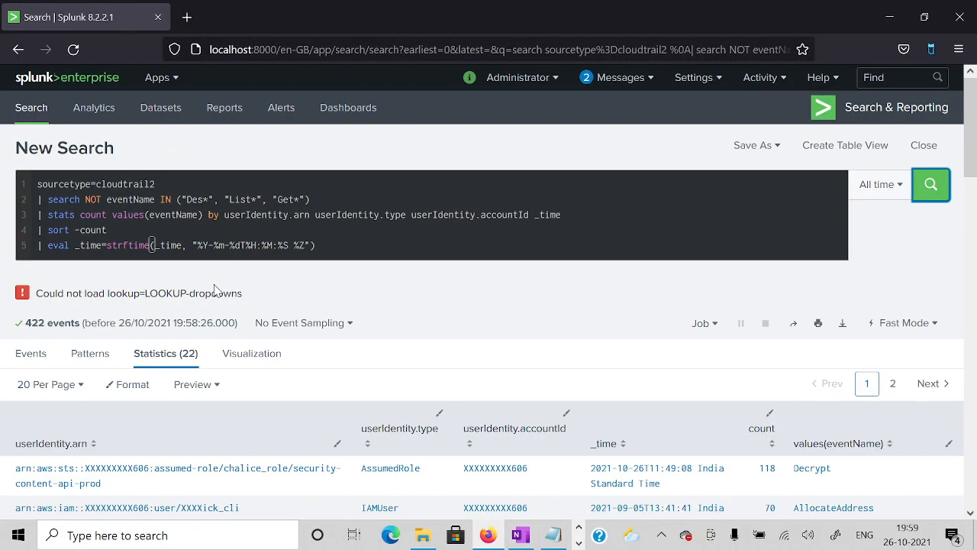
{"action": "left_click", "coordinate": [342, 242]}
{"action": "key", "text": "ctrl+a"}
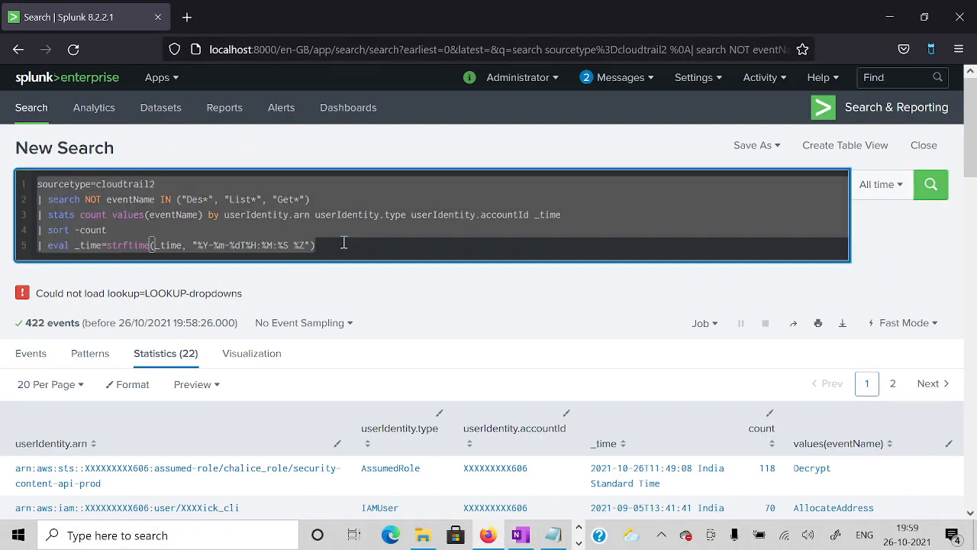
{"action": "key", "text": "ctrl+v"}
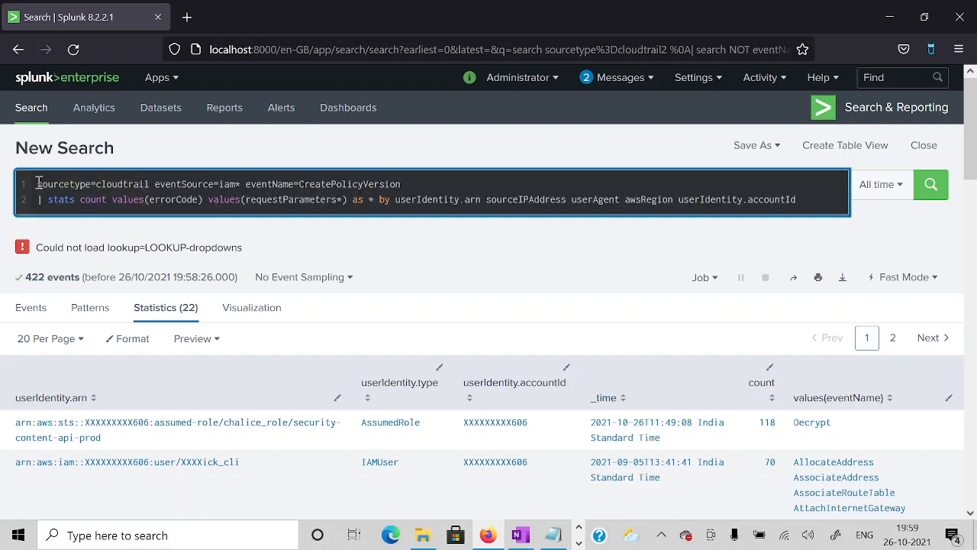
{"action": "left_click", "coordinate": [150, 186]}
{"action": "type", "text": "2"}
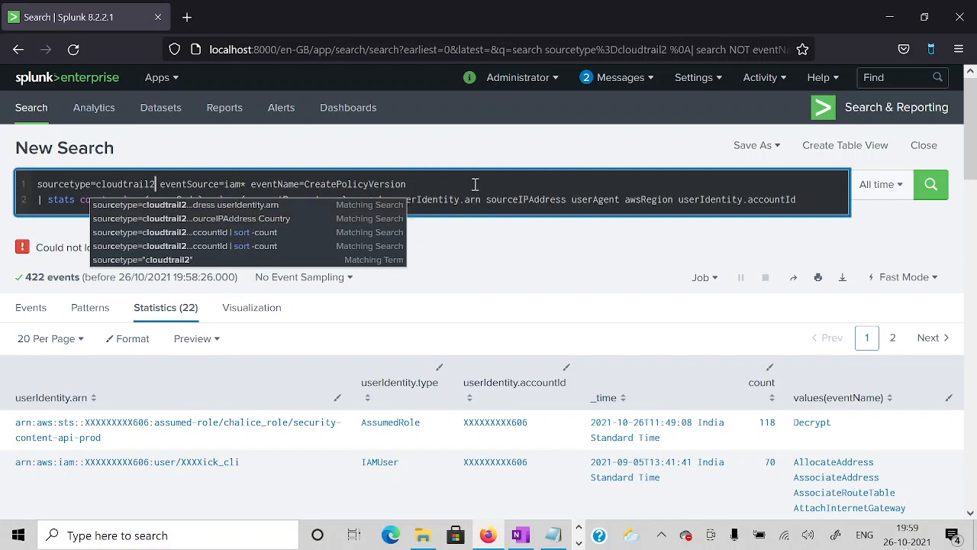
Run the CreatePolicyVersion search and examine the user ARN, user agent, policyArn, policyDocument and setAsDefault columns of the result.
{"action": "left_click", "coordinate": [467, 185]}
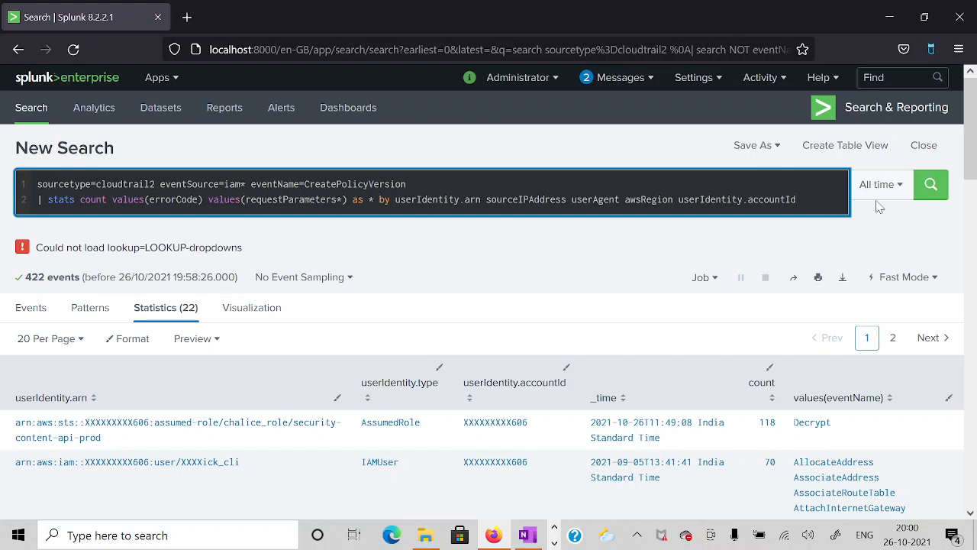
{"action": "left_click", "coordinate": [932, 186]}
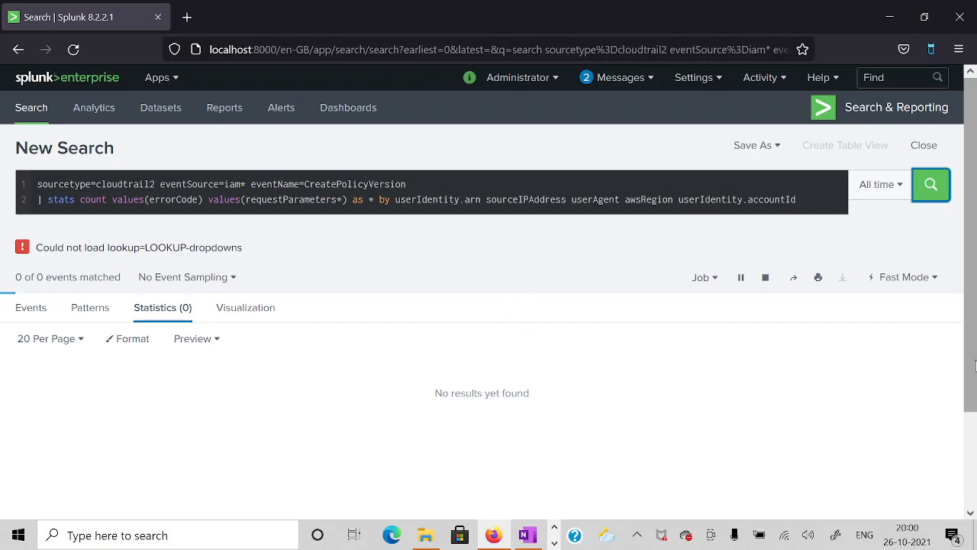
{"action": "scroll", "coordinate": [970, 366], "scroll_direction": "down", "scroll_amount": 1}
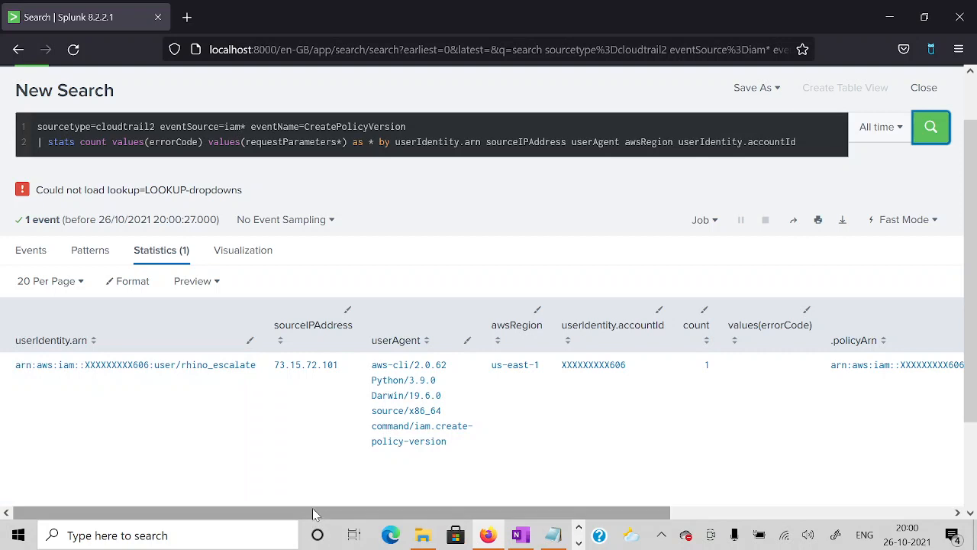
{"action": "left_click_drag", "start_coordinate": [313, 513], "coordinate": [574, 513]}
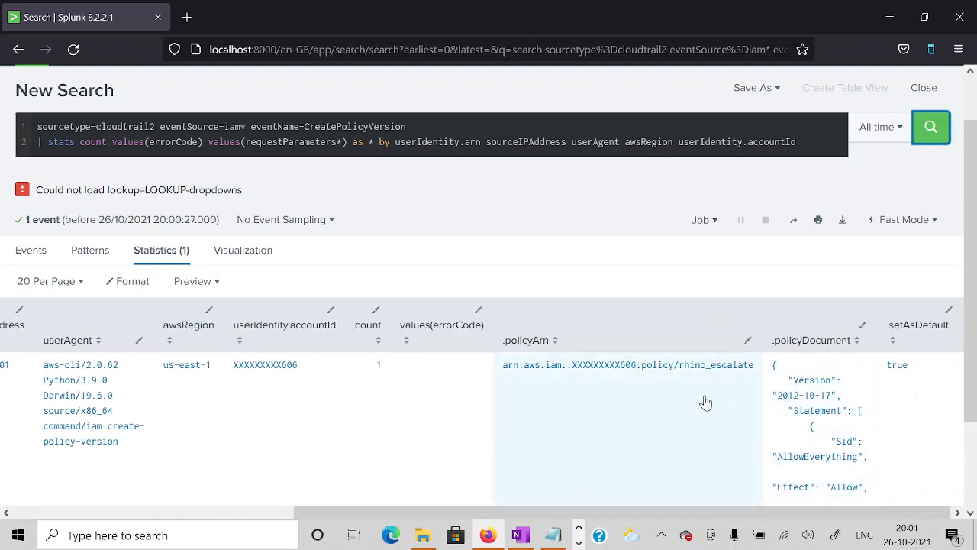
{"action": "scroll", "coordinate": [705, 402], "scroll_direction": "down", "scroll_amount": 3}
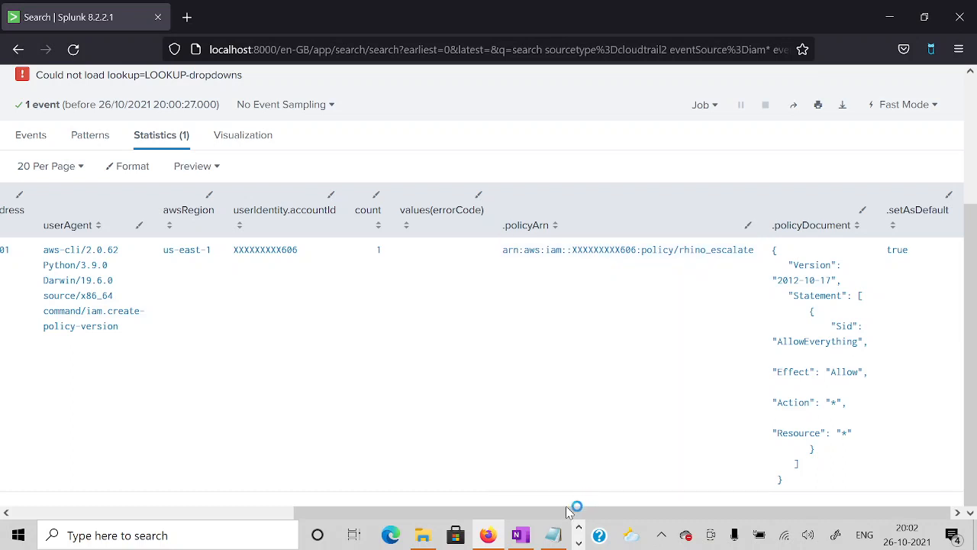
{"action": "left_click_drag", "start_coordinate": [571, 513], "coordinate": [240, 486]}
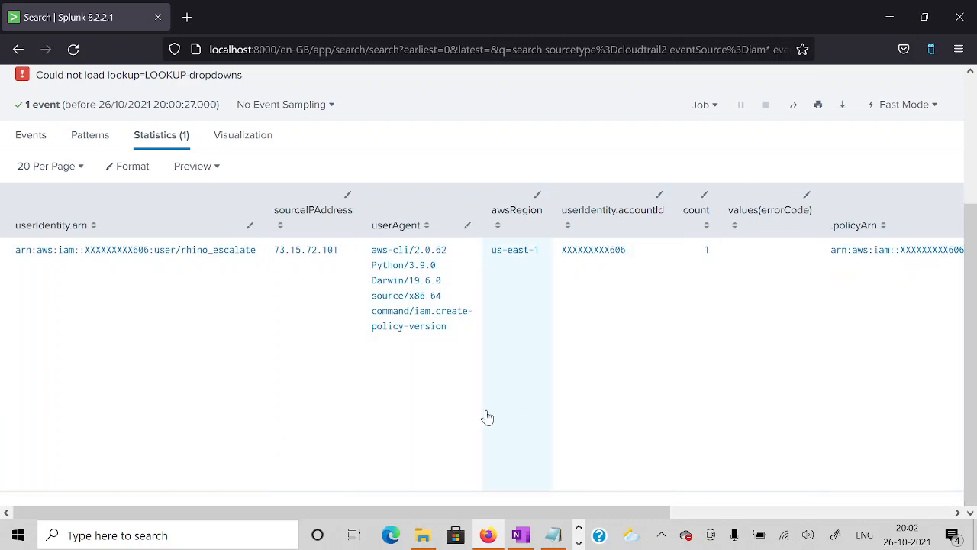
Switch to the OneNote query notes and copy the full query under CreateAccessKey (Persistence).
{"action": "key", "text": "alt+Tab"}
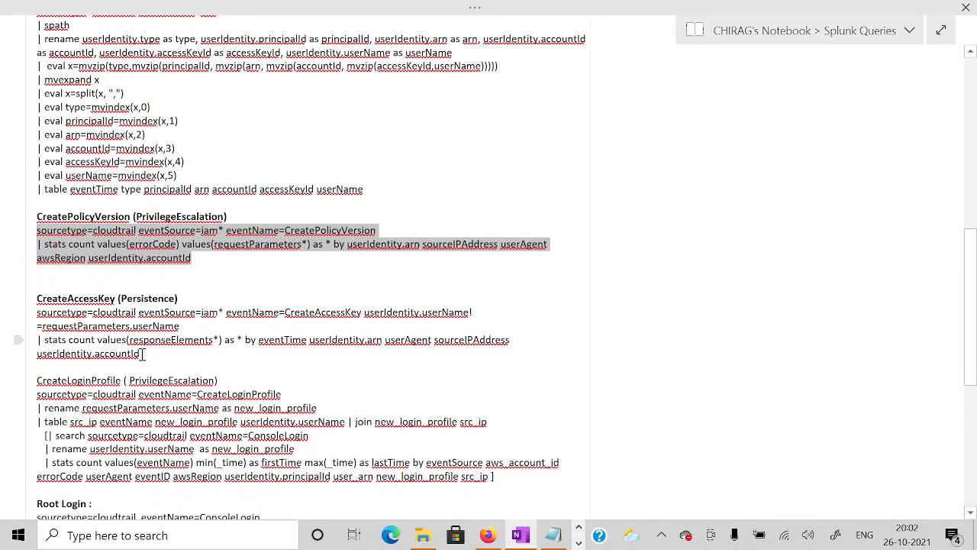
{"action": "left_click_drag", "start_coordinate": [141, 359], "coordinate": [35, 321]}
{"action": "key", "text": "ctrl+c"}
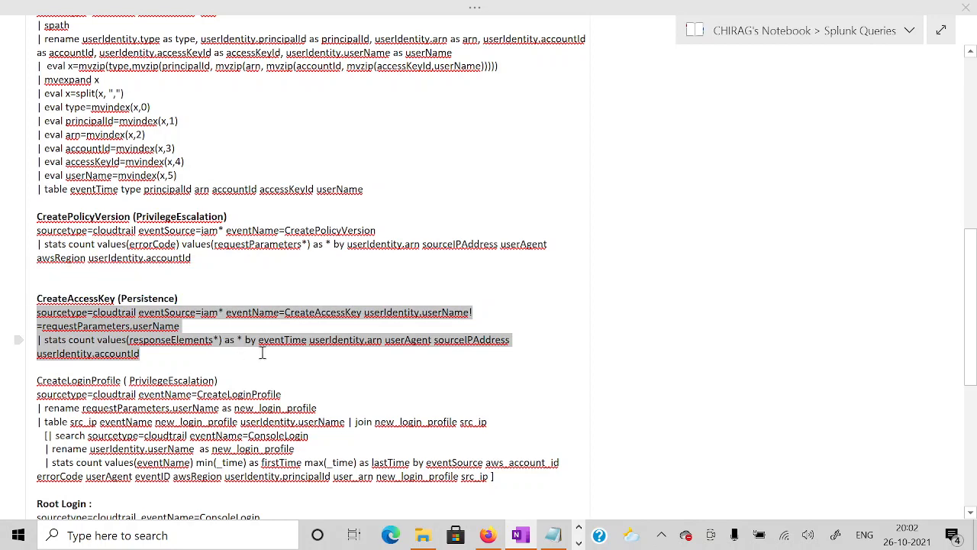
Return to Splunk, replace the whole search with the copied CreateAccessKey query and change its sourcetype to cloudtrail2.
{"action": "key", "text": "alt+Tab"}
{"action": "scroll", "coordinate": [325, 296], "scroll_direction": "up", "scroll_amount": 3}
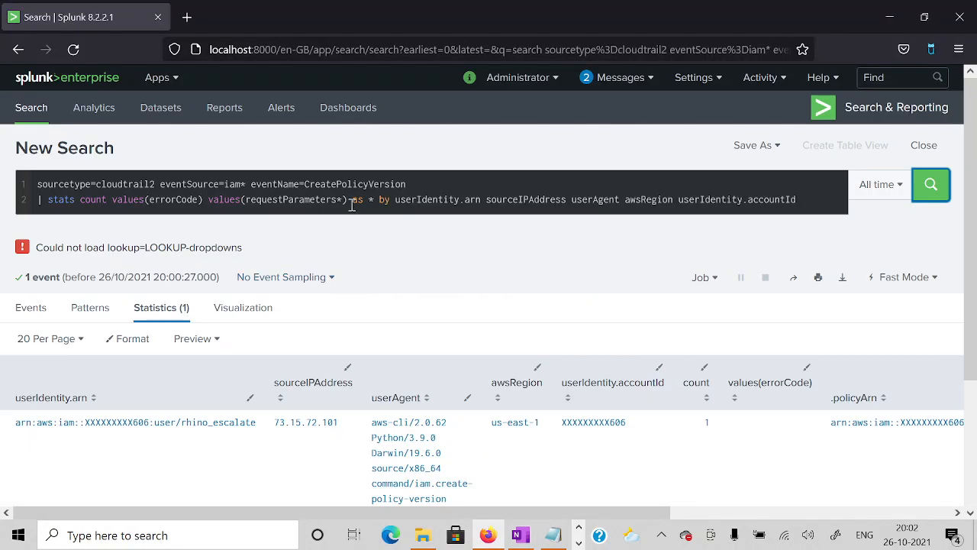
{"action": "left_click", "coordinate": [537, 200]}
{"action": "key", "text": "ctrl+a"}
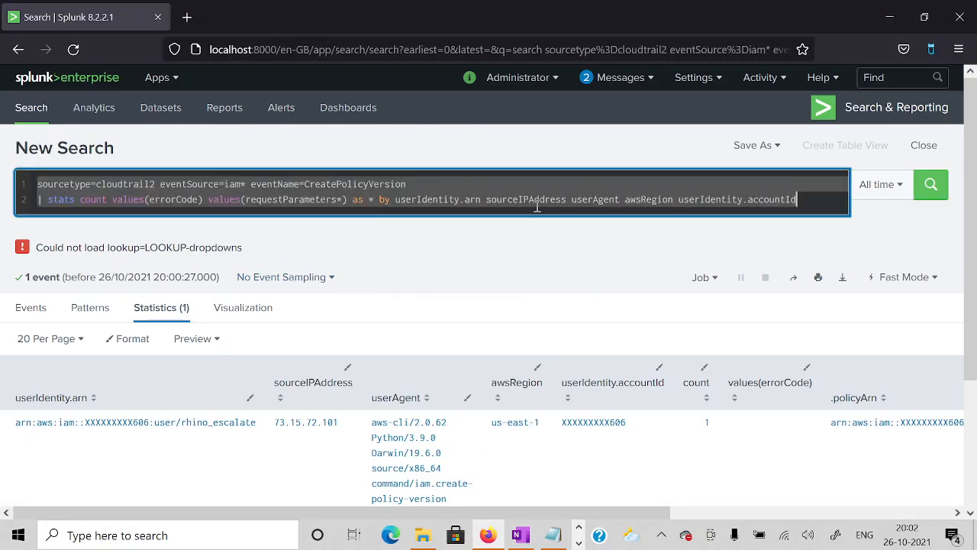
{"action": "key", "text": "ctrl+v"}
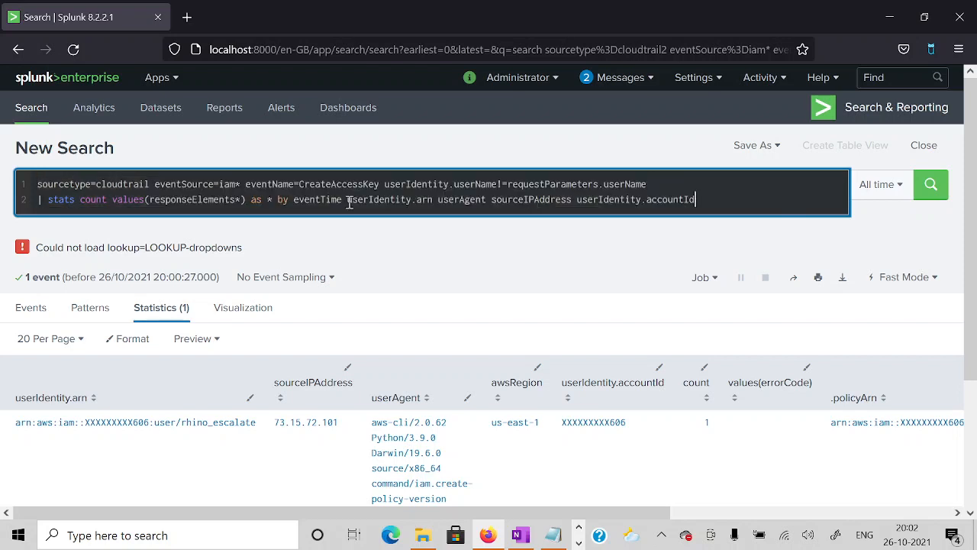
{"action": "left_click", "coordinate": [150, 187]}
{"action": "type", "text": "2"}
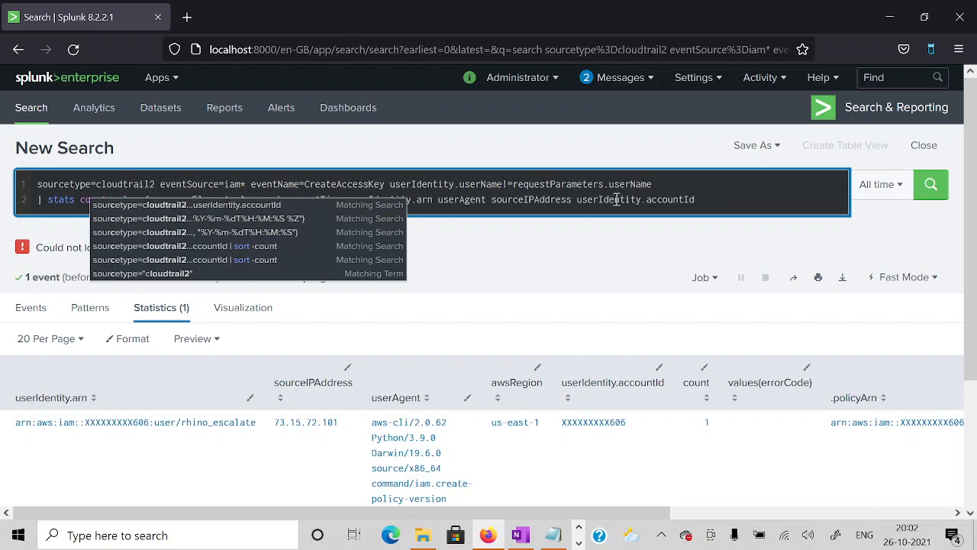
{"action": "left_click", "coordinate": [722, 202]}
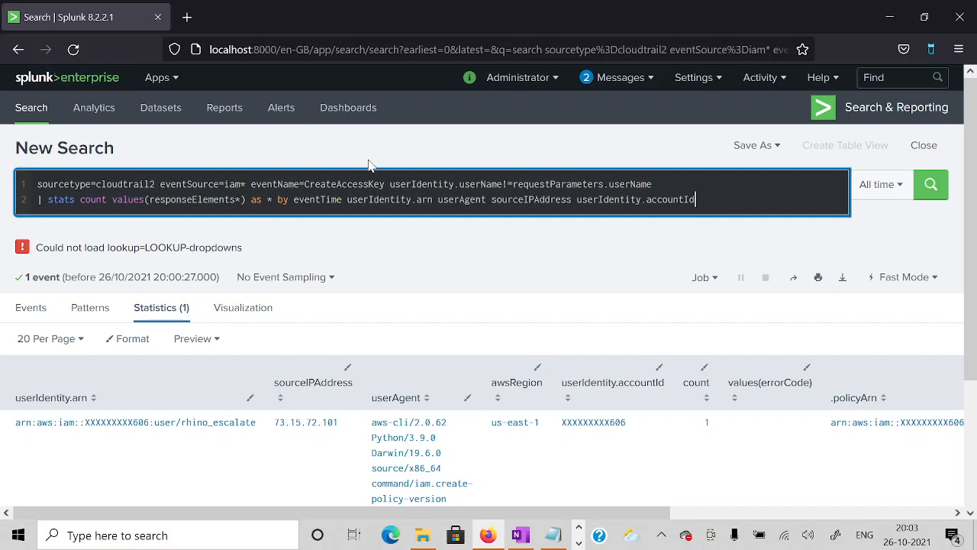
Run the CreateAccessKey search and examine the caller's ARN, source IP and the access key ID, creation date, status and user name columns.
{"action": "left_click", "coordinate": [939, 191]}
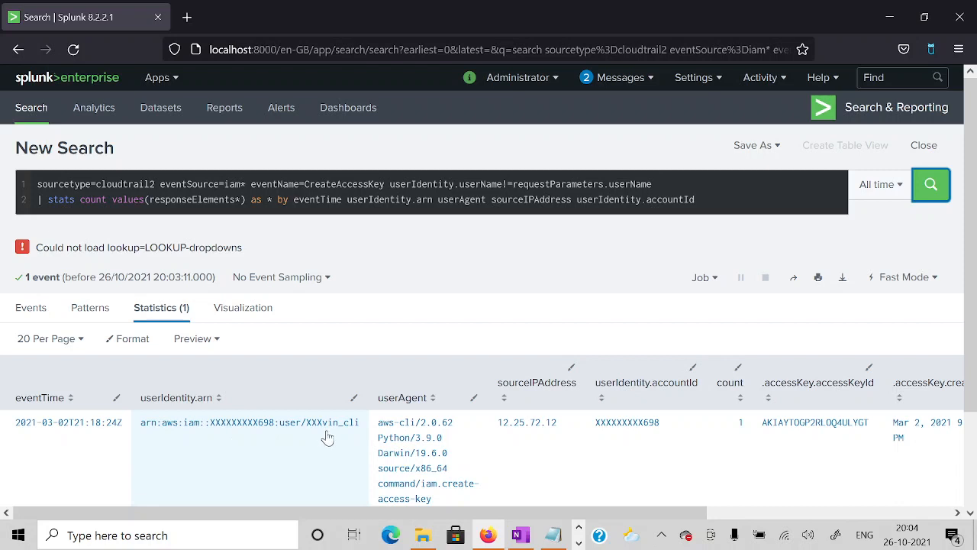
{"action": "left_click_drag", "start_coordinate": [360, 518], "coordinate": [593, 515]}
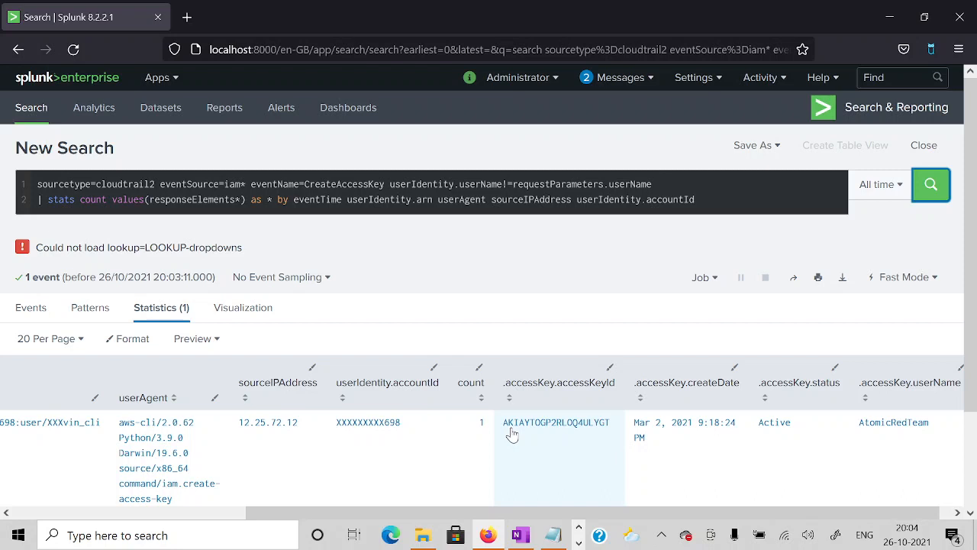
{"action": "left_click_drag", "start_coordinate": [638, 514], "coordinate": [731, 515]}
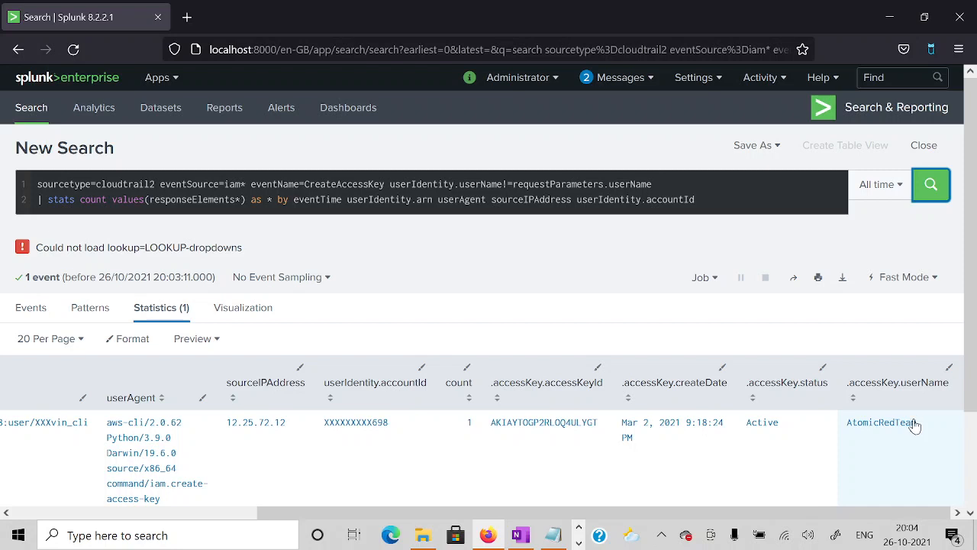
{"action": "scroll", "coordinate": [968, 439], "scroll_direction": "down", "scroll_amount": 1}
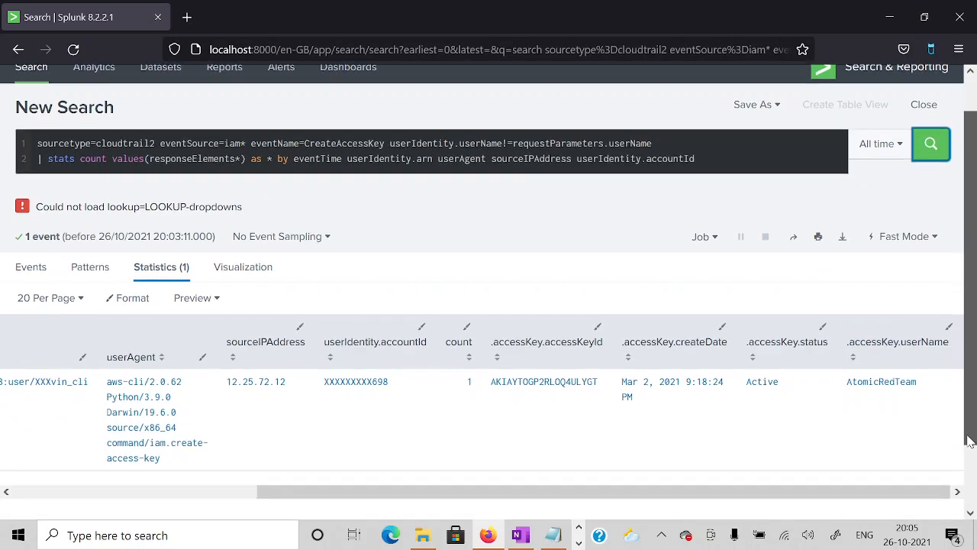
{"action": "left_click_drag", "start_coordinate": [864, 496], "coordinate": [473, 489]}
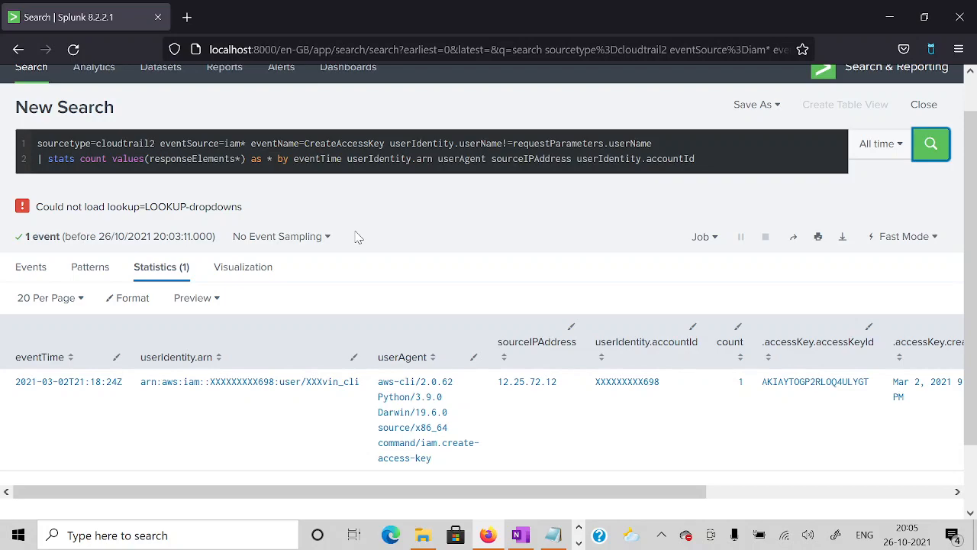
Switch to the OneNote query notes and copy the ConsoleLogin query under Root Login.
{"action": "key", "text": "alt+Tab"}
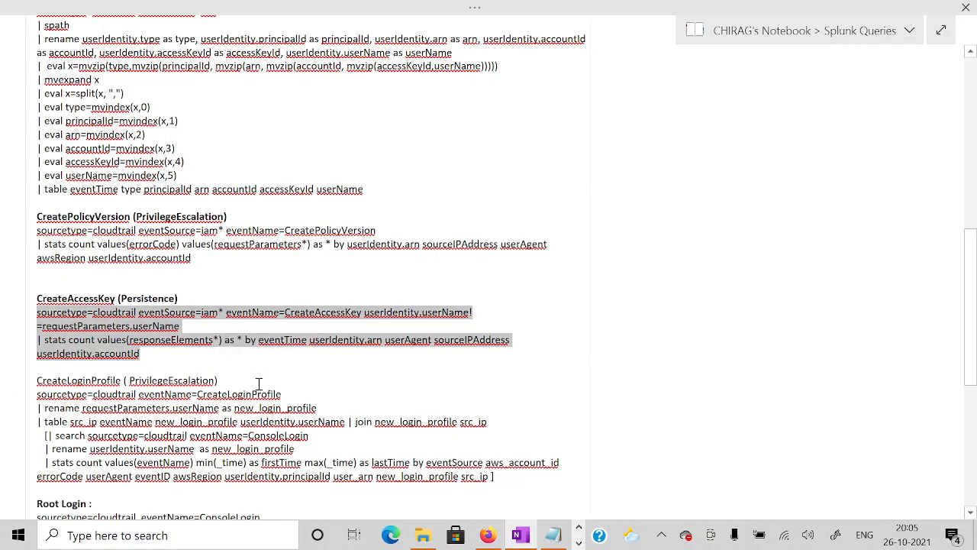
{"action": "scroll", "coordinate": [259, 383], "scroll_direction": "down", "scroll_amount": 6}
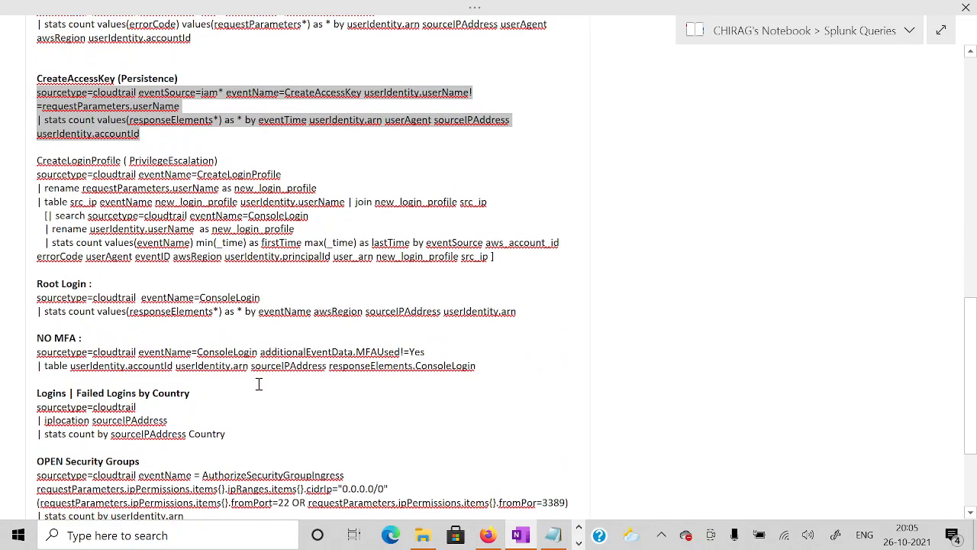
{"action": "scroll", "coordinate": [259, 383], "scroll_direction": "down", "scroll_amount": 2}
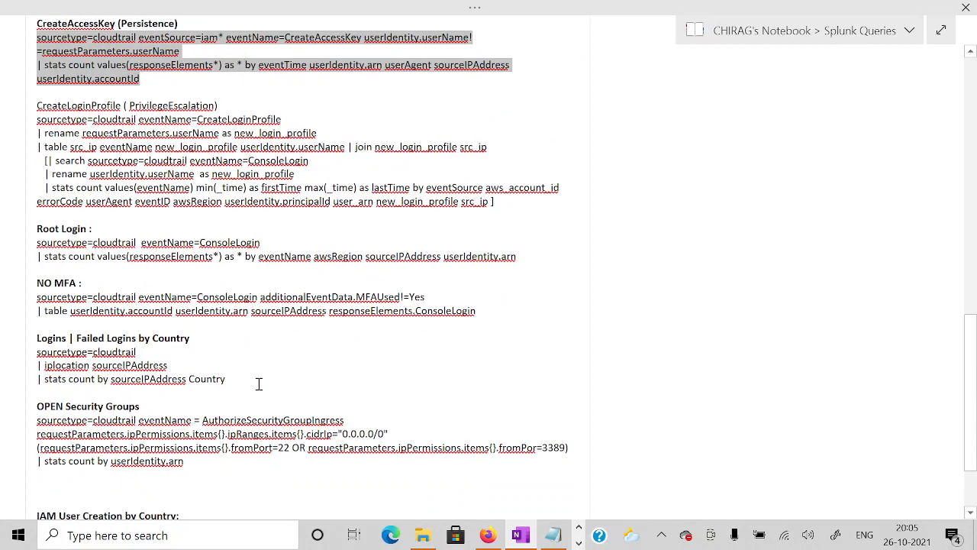
{"action": "left_click_drag", "start_coordinate": [37, 242], "coordinate": [516, 259]}
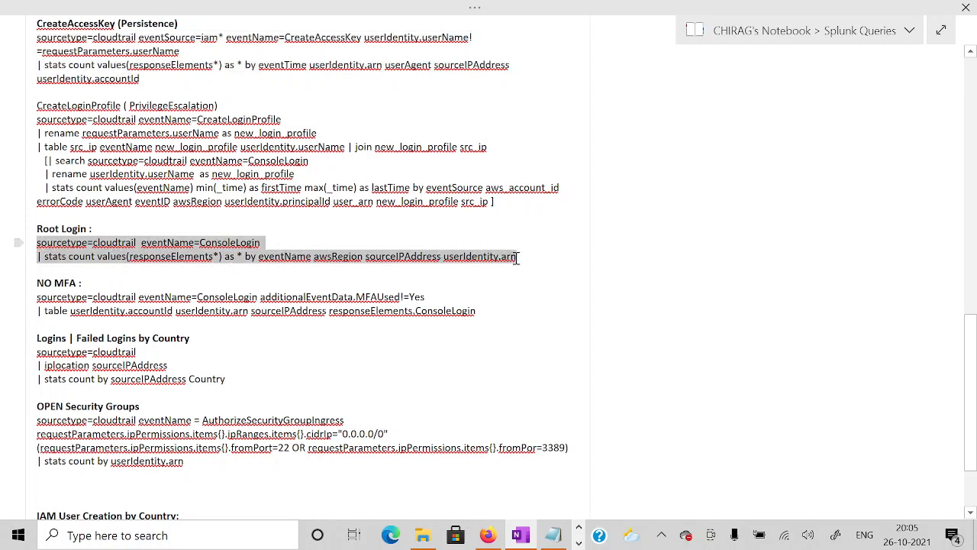
{"action": "key", "text": "ctrl+c"}
Return to Splunk and replace the whole search with the copied Root Login query.
{"action": "key", "text": "alt+Tab"}
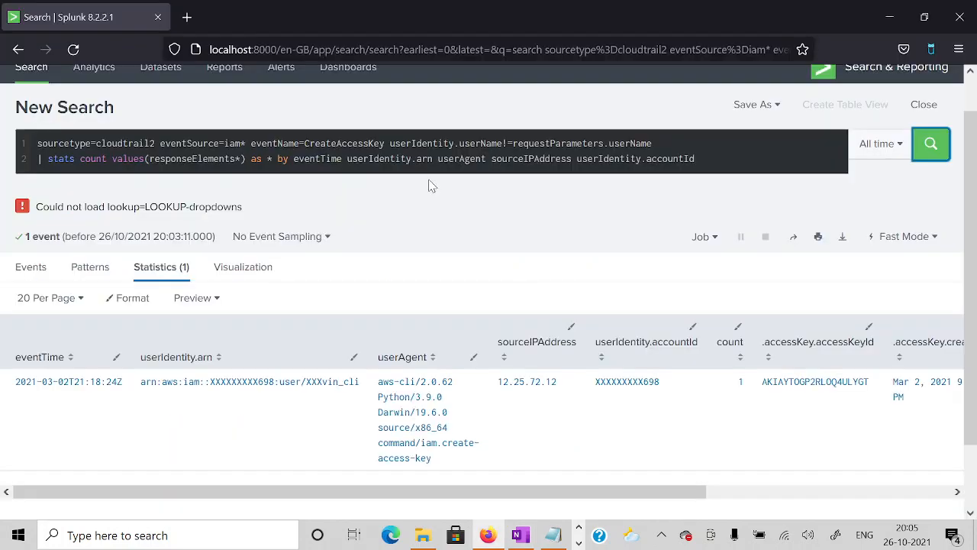
{"action": "left_click", "coordinate": [708, 158]}
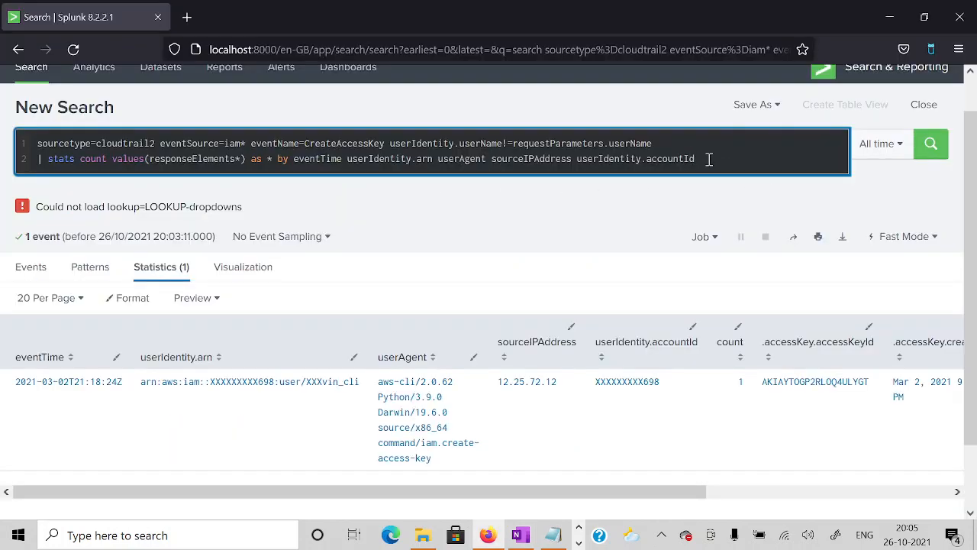
{"action": "key", "text": "ctrl+a"}
{"action": "key", "text": "ctrl+v"}
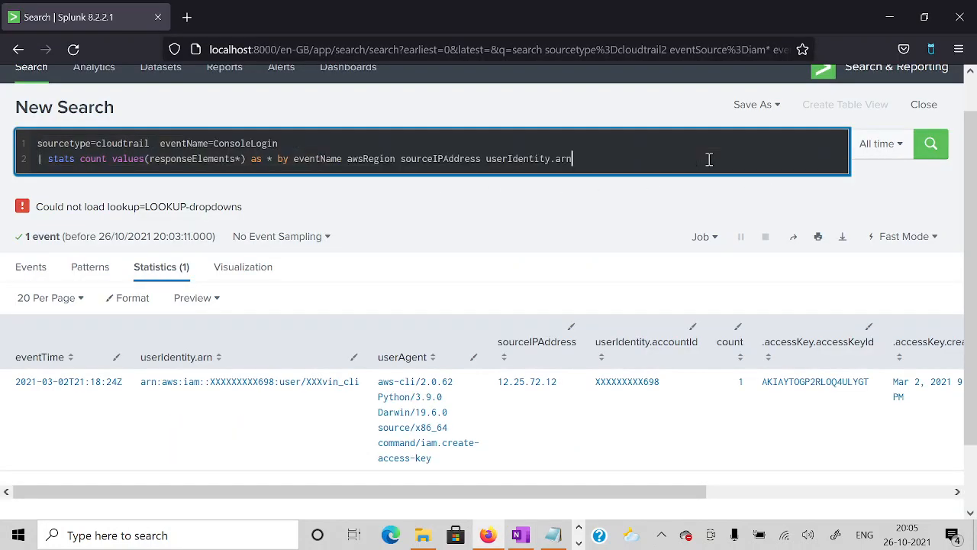
Add the filter userIdentity.type=root after eventName=ConsoleLogin and run the search.
{"action": "left_click", "coordinate": [299, 139]}
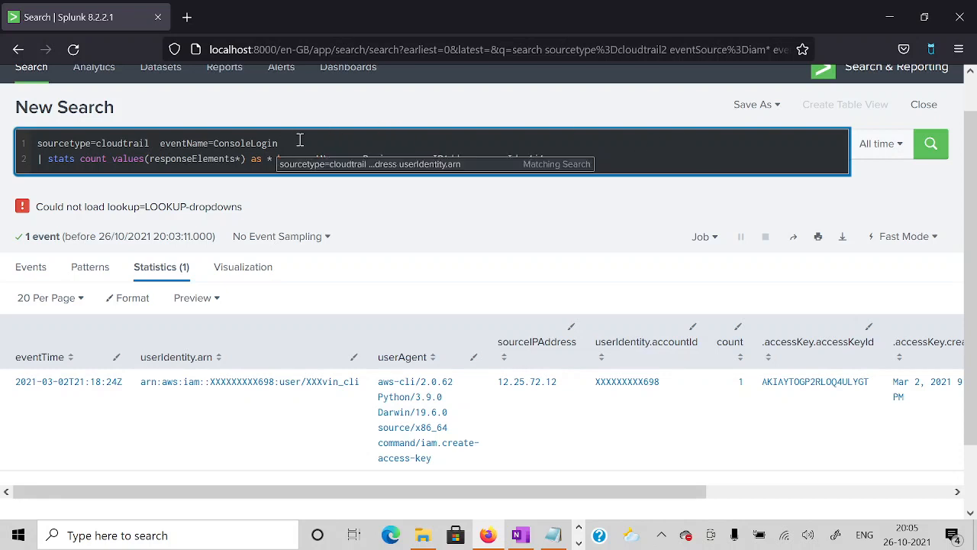
{"action": "type", "text": "userIden"}
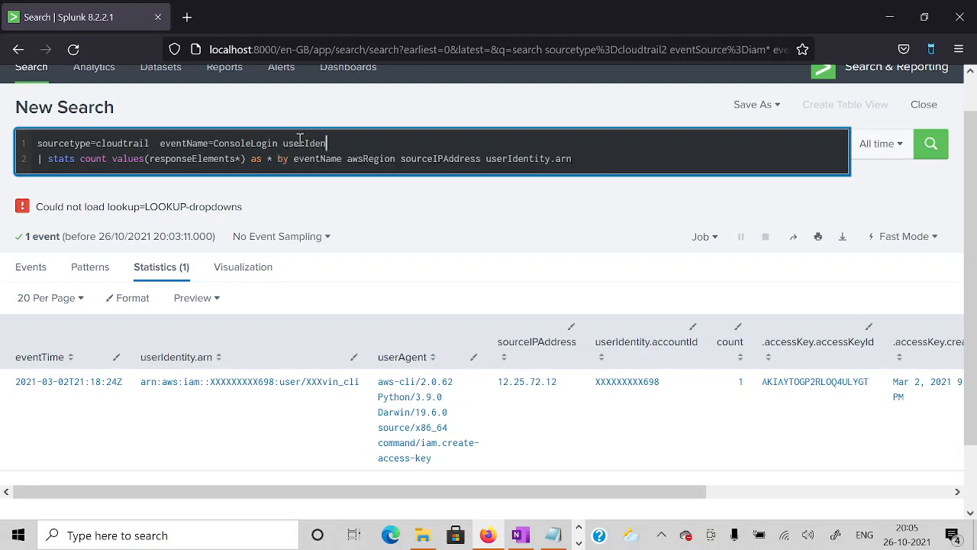
{"action": "type", "text": "tity.type=root"}
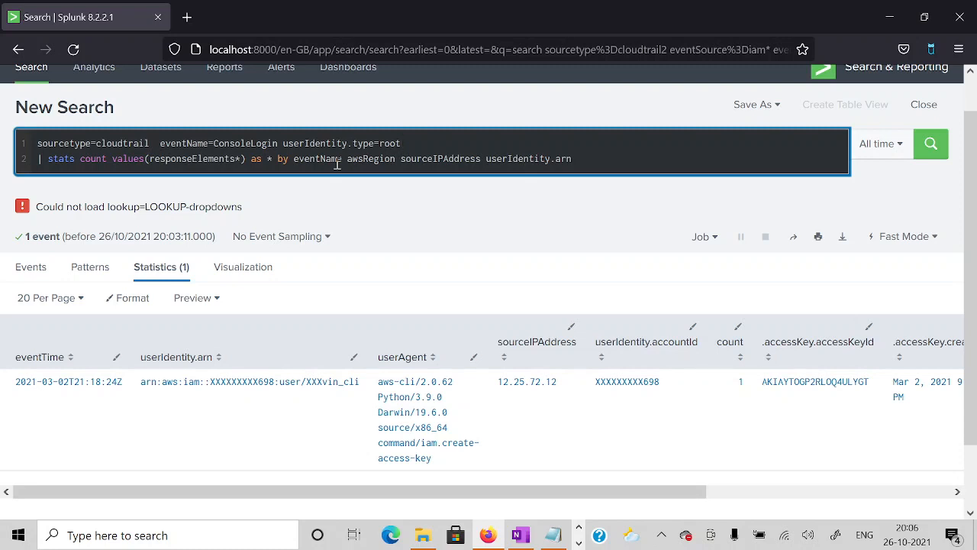
{"action": "left_click", "coordinate": [931, 144]}
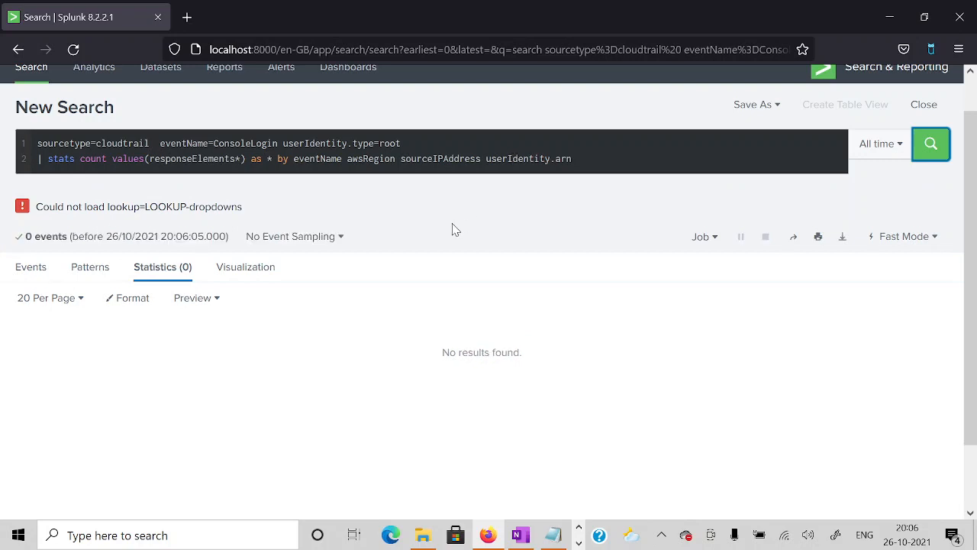
Switch to the OneNote query notes and copy the full query under OPEN Security Groups, without its heading.
{"action": "key", "text": "alt+Tab"}
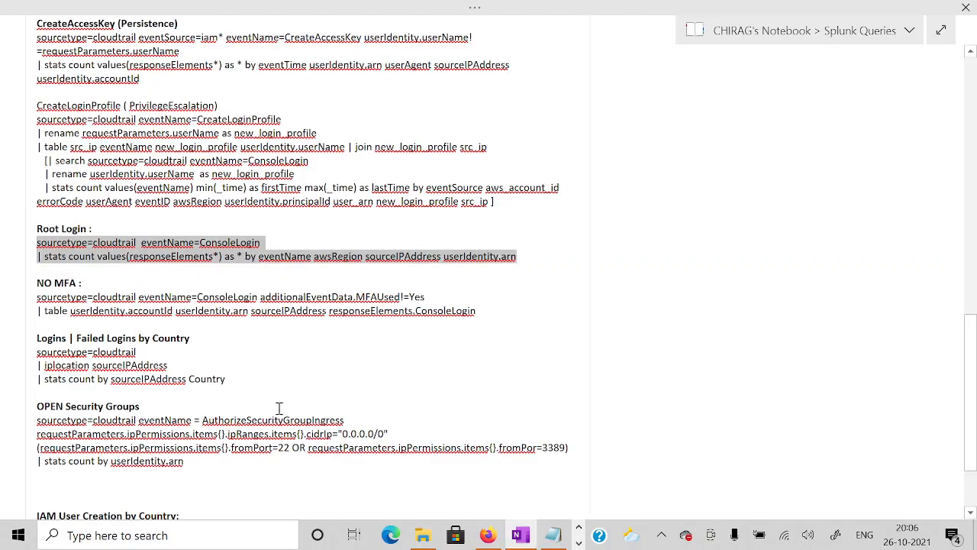
{"action": "scroll", "coordinate": [279, 408], "scroll_direction": "down", "scroll_amount": 2}
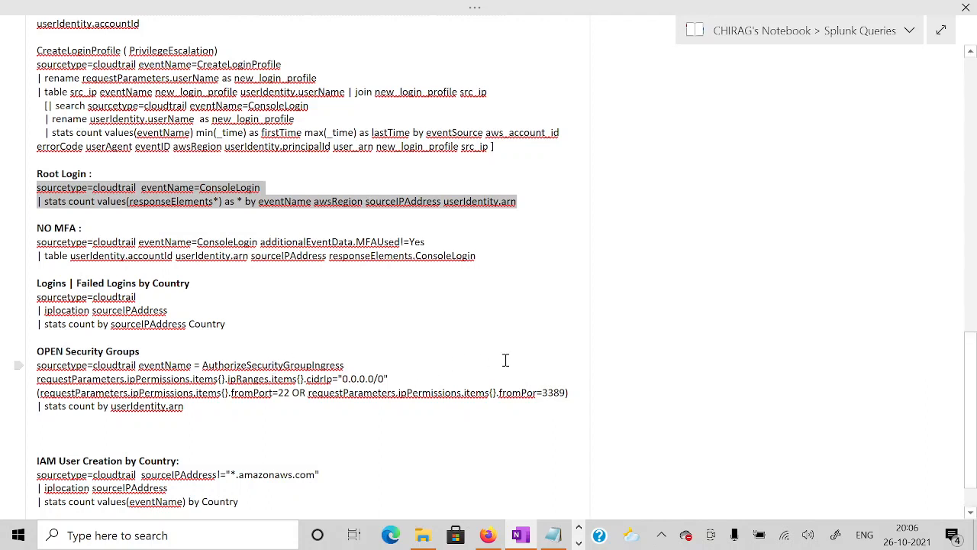
{"action": "left_click_drag", "start_coordinate": [569, 393], "coordinate": [30, 358]}
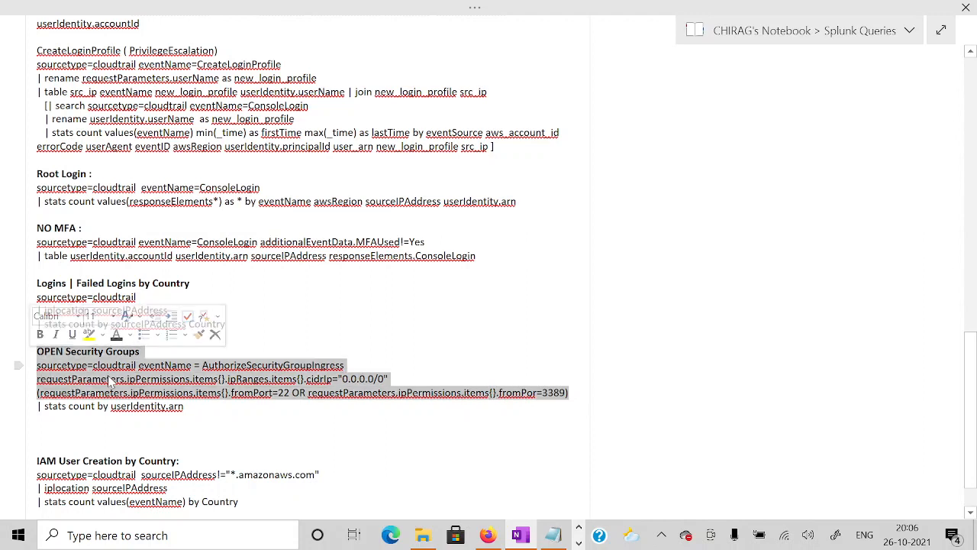
{"action": "left_click", "coordinate": [186, 405]}
{"action": "left_click_drag", "start_coordinate": [186, 406], "coordinate": [35, 365]}
{"action": "key", "text": "ctrl+c"}
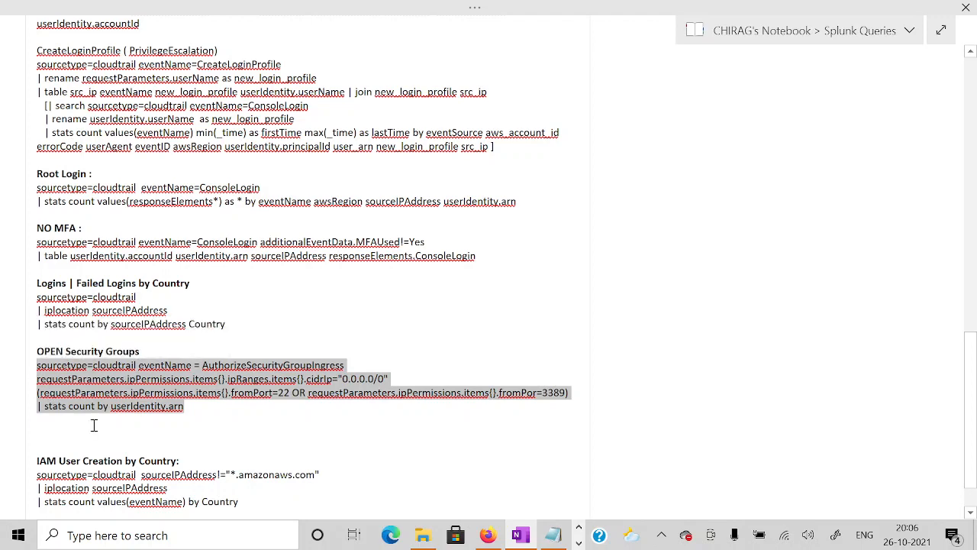
Return to Splunk and replace the whole search with the copied OPEN Security Groups query.
{"action": "key", "text": "alt+Tab"}
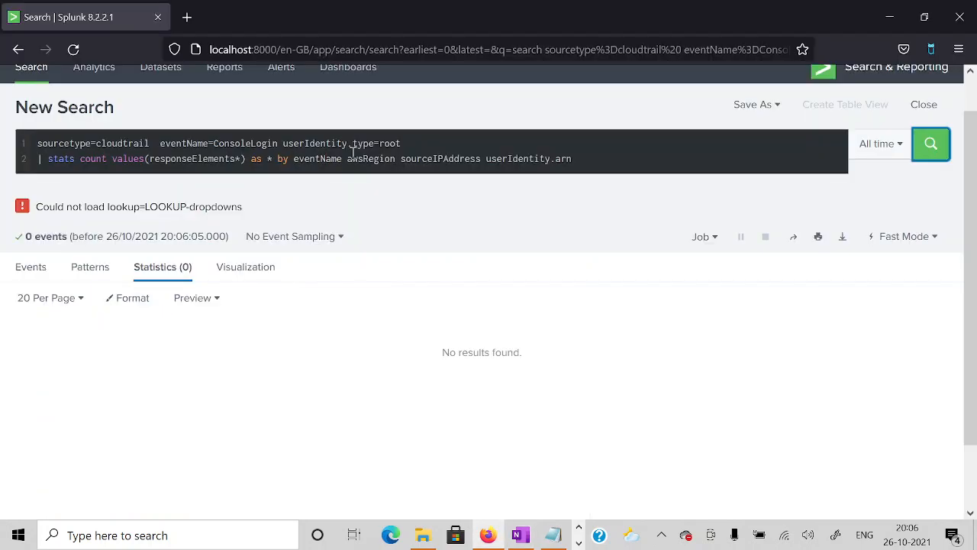
{"action": "left_click", "coordinate": [587, 158]}
{"action": "key", "text": "ctrl+a"}
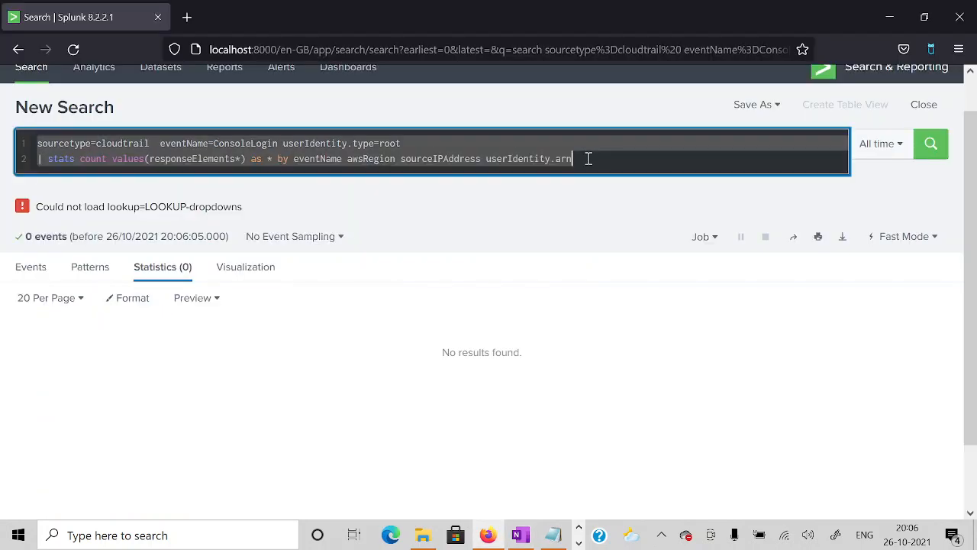
{"action": "key", "text": "ctrl+v"}
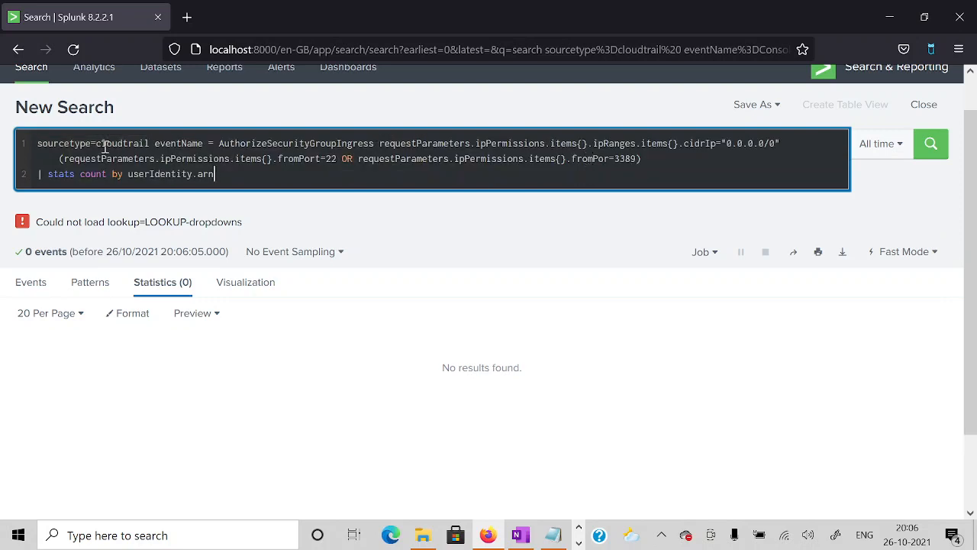
Change the sourcetype to cloudtrail2 in the AuthorizeSecurityGroupIngress query and run the search.
{"action": "left_click", "coordinate": [150, 145]}
{"action": "type", "text": "2"}
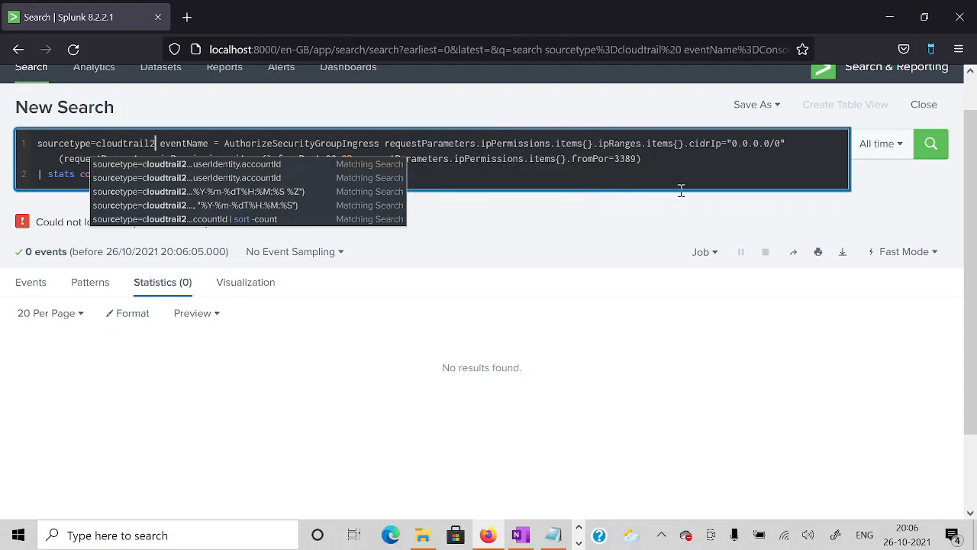
{"action": "left_click", "coordinate": [719, 162]}
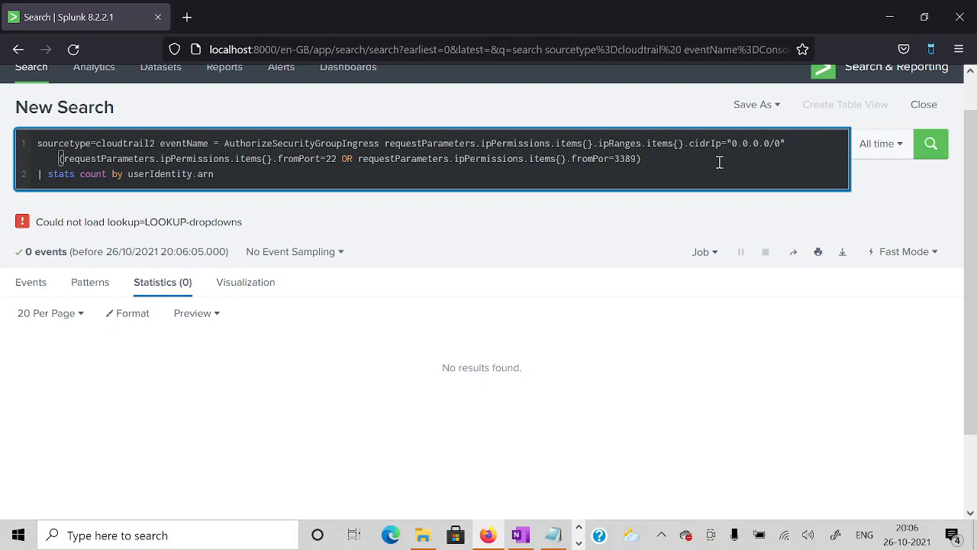
{"action": "left_click", "coordinate": [930, 144]}
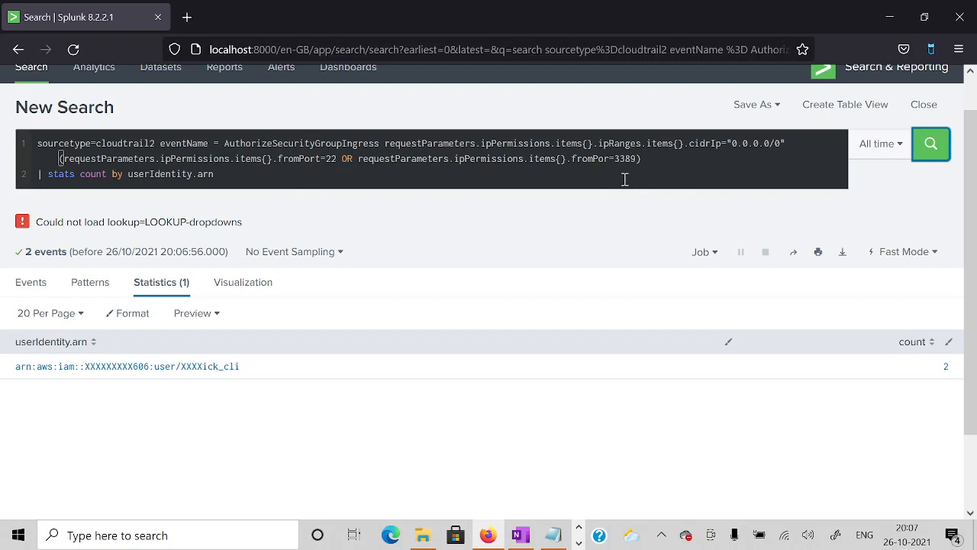
Open the events behind the userIdentity.arn result in a new tab and bring the first event into view.
{"action": "left_click", "coordinate": [307, 373]}
{"action": "left_click", "coordinate": [268, 411]}
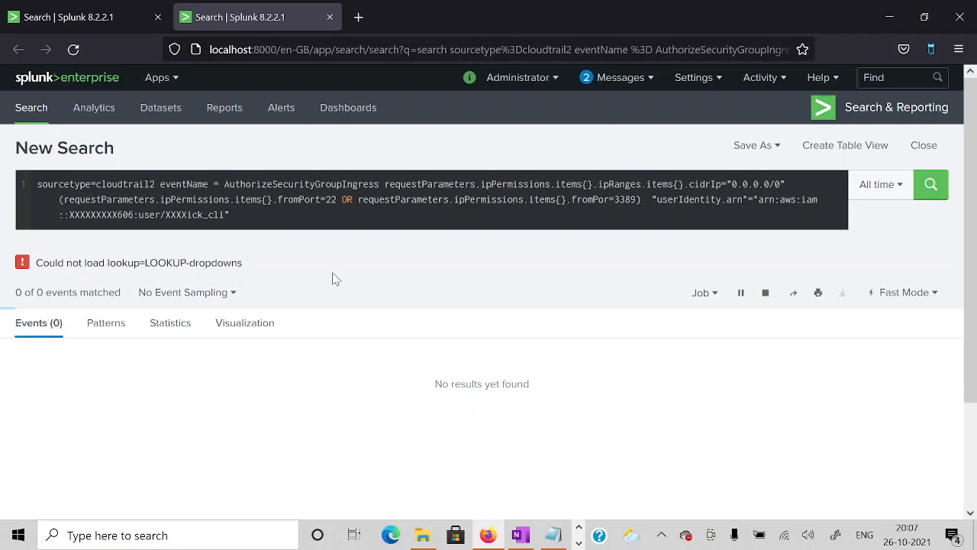
{"action": "scroll", "coordinate": [402, 406], "scroll_direction": "down", "scroll_amount": 5}
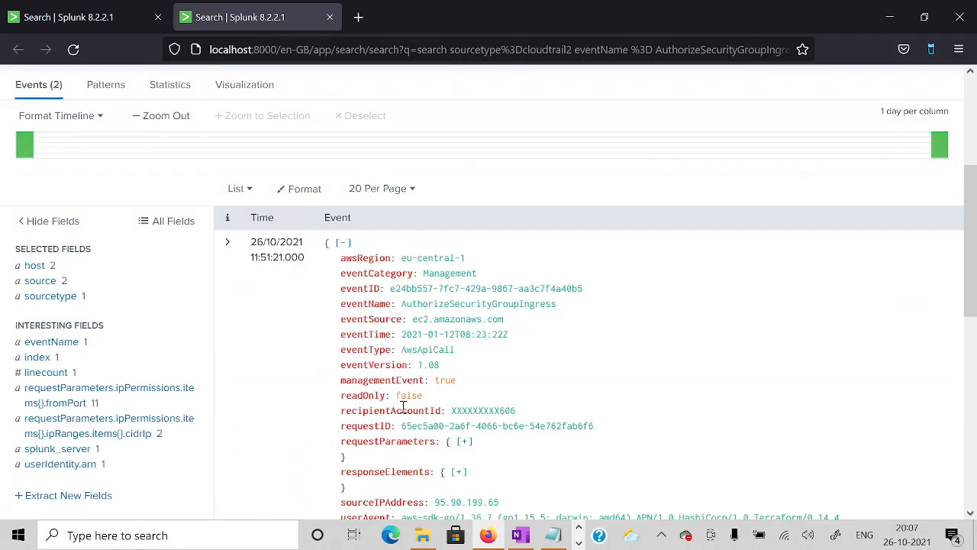
{"action": "scroll", "coordinate": [403, 409], "scroll_direction": "up", "scroll_amount": 2}
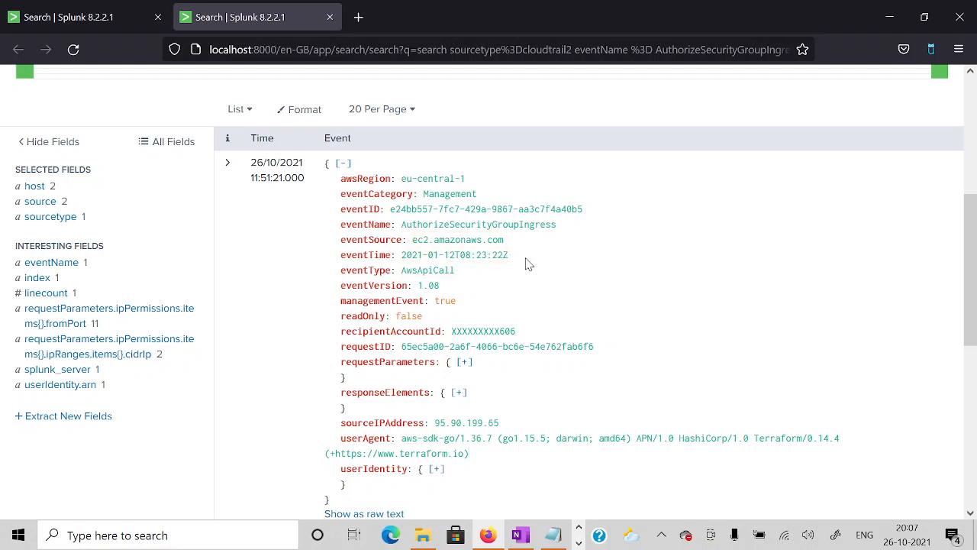
Expand the first event's requestParameters through ipPermissions and its first item down to the cidrIp under ipRanges.
{"action": "left_click", "coordinate": [464, 361]}
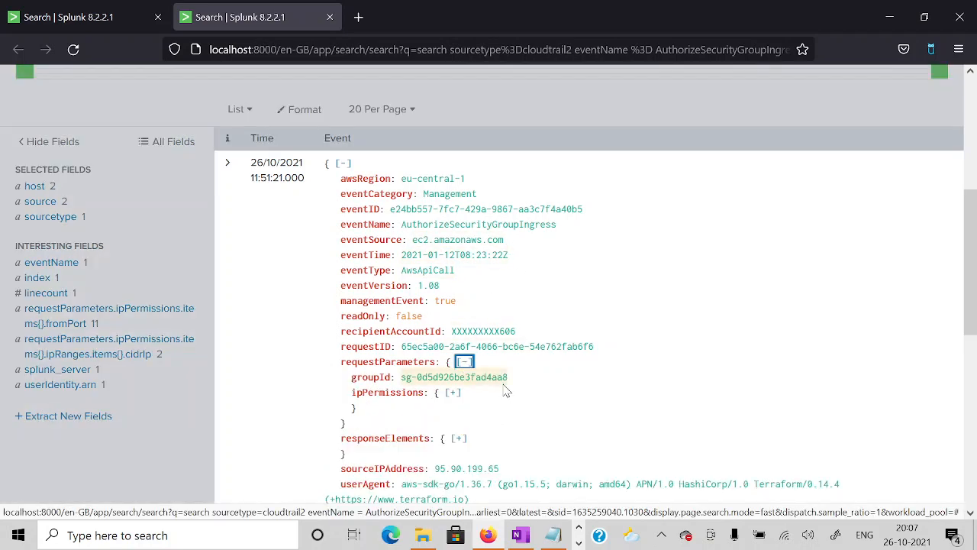
{"action": "left_click", "coordinate": [453, 393]}
{"action": "left_click", "coordinate": [419, 407]}
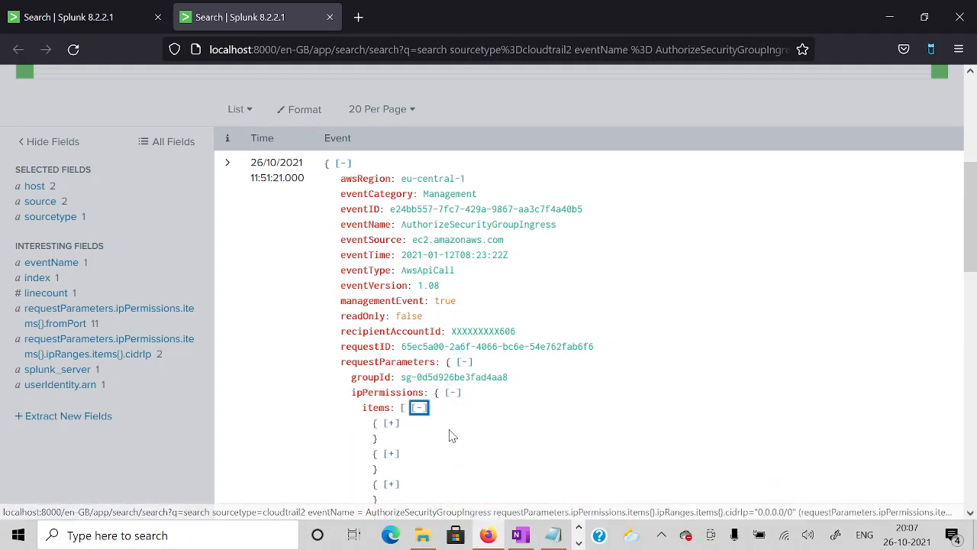
{"action": "scroll", "coordinate": [451, 435], "scroll_direction": "down", "scroll_amount": 2}
{"action": "left_click", "coordinate": [391, 339]}
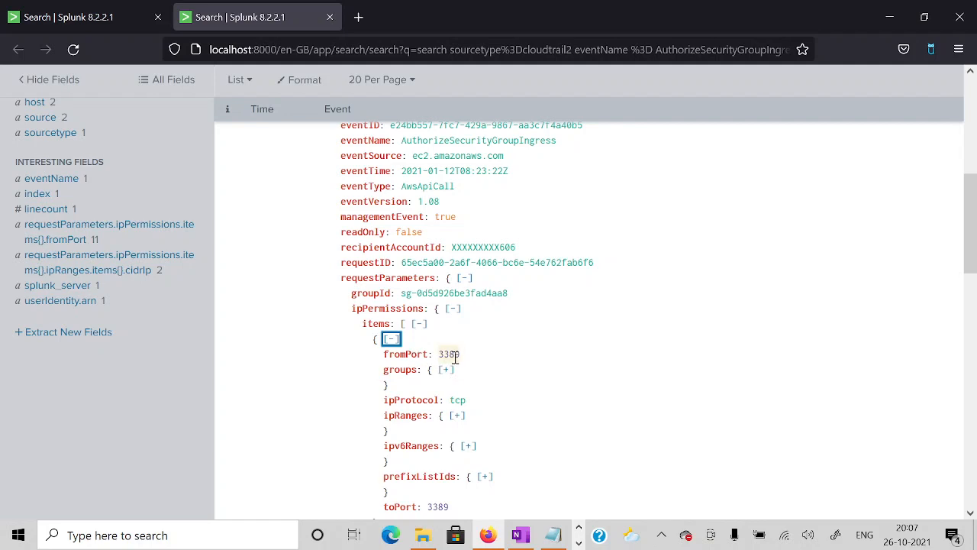
{"action": "left_click", "coordinate": [457, 415]}
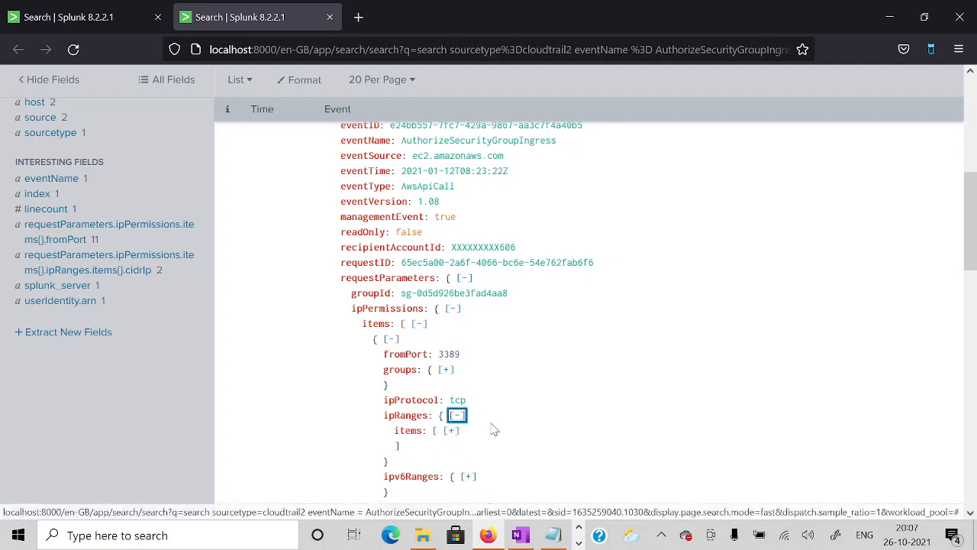
{"action": "left_click", "coordinate": [451, 430]}
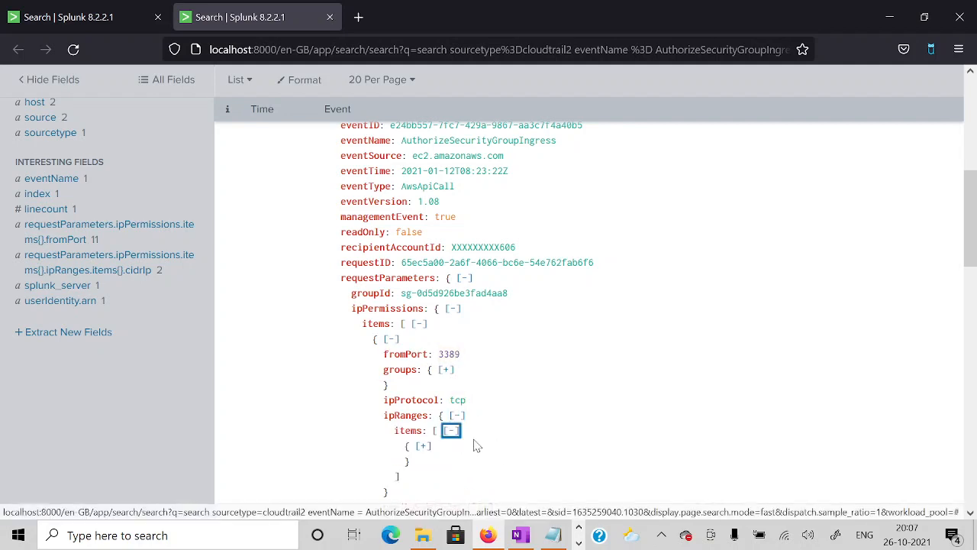
{"action": "left_click", "coordinate": [421, 448]}
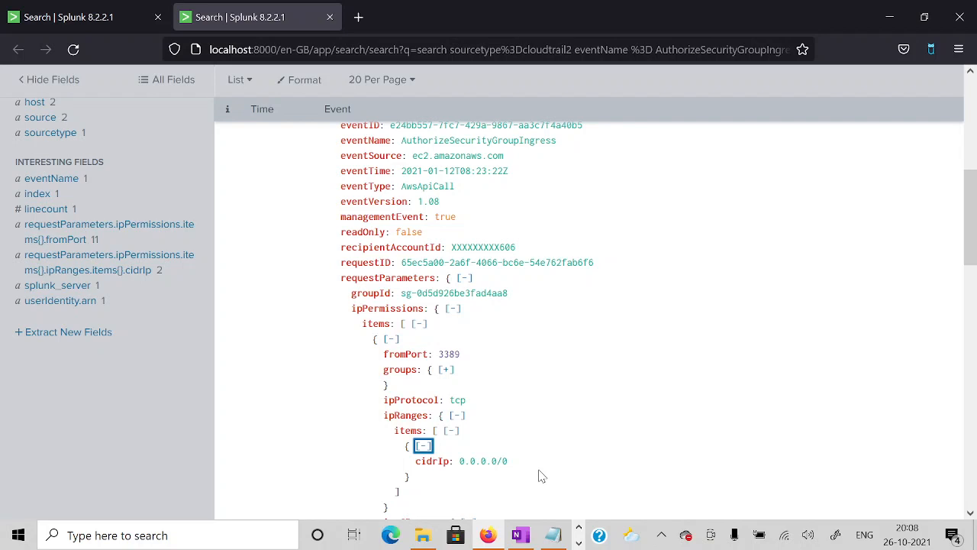
Switch to the OneNote query notes and copy the three-line query under Logins | Failed Logins by Country.
{"action": "key", "text": "alt+Tab"}
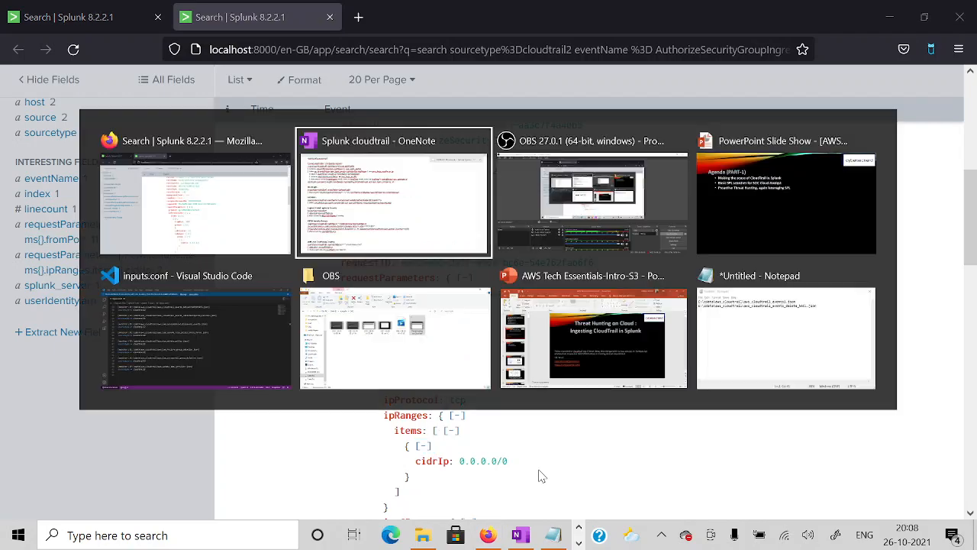
{"action": "left_click_drag", "start_coordinate": [36, 365], "coordinate": [239, 451]}
{"action": "scroll", "coordinate": [241, 453], "scroll_direction": "down", "scroll_amount": 2}
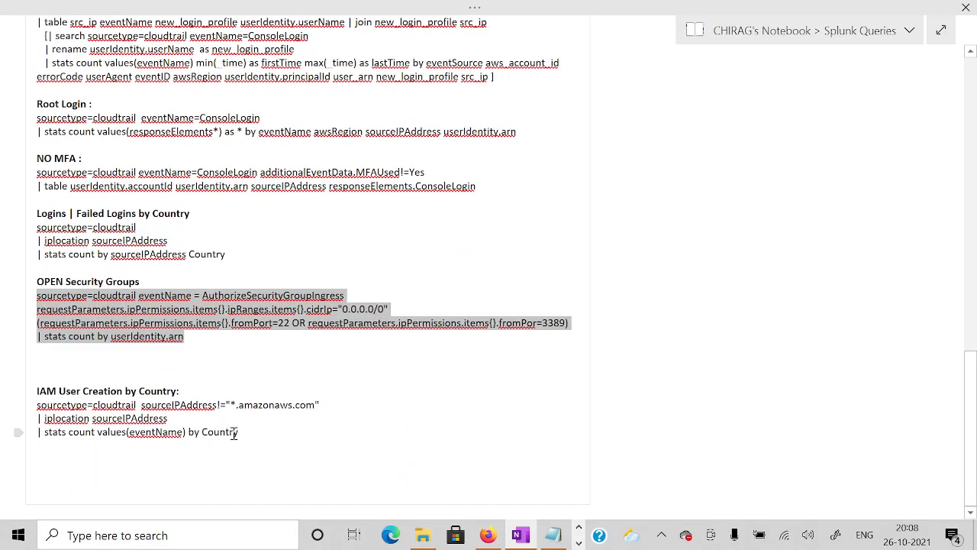
{"action": "scroll", "coordinate": [226, 342], "scroll_direction": "up", "scroll_amount": 2}
{"action": "left_click_drag", "start_coordinate": [225, 309], "coordinate": [34, 284]}
{"action": "key", "text": "ctrl+c"}
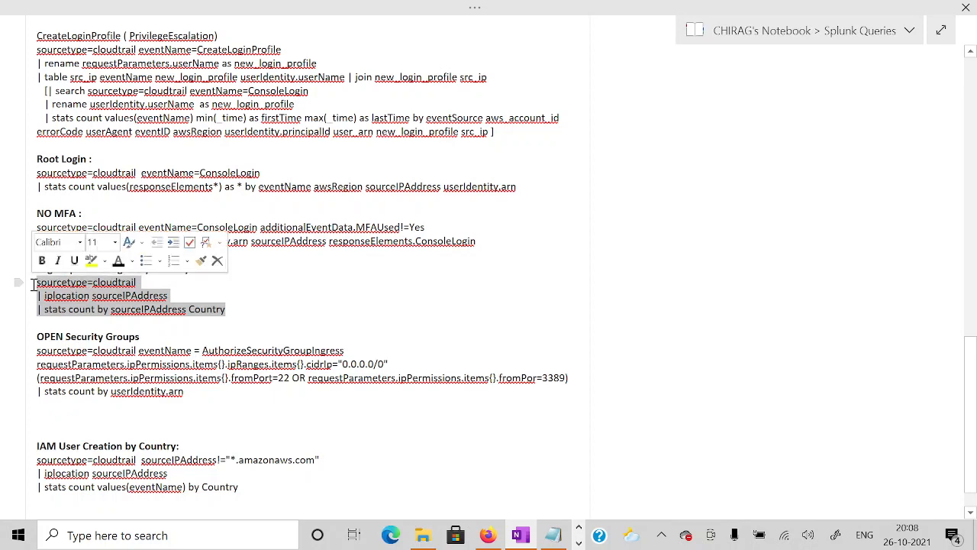
Return to Splunk, replace the whole search with the copied country query and change its sourcetype to cloudtrail2.
{"action": "key", "text": "alt+Tab"}
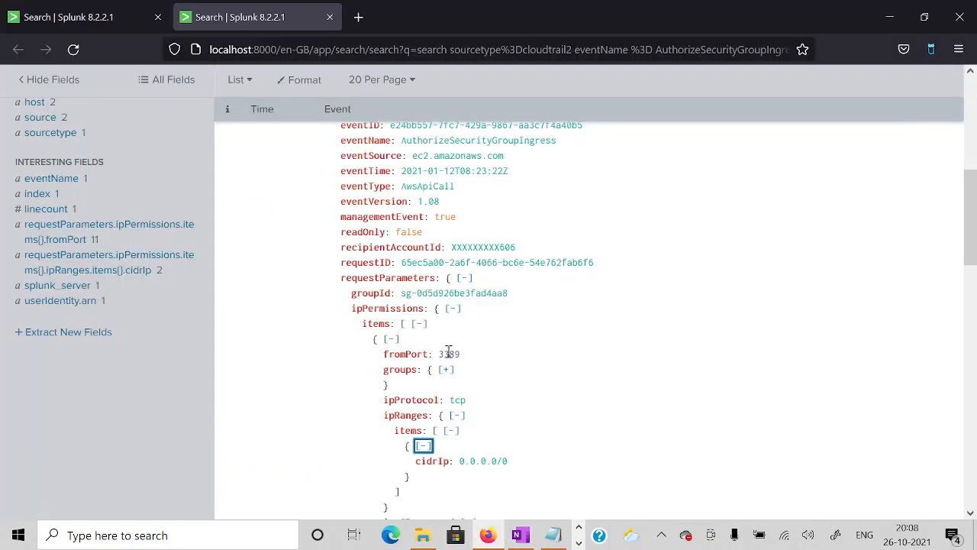
{"action": "left_click_drag", "start_coordinate": [967, 254], "coordinate": [968, 161]}
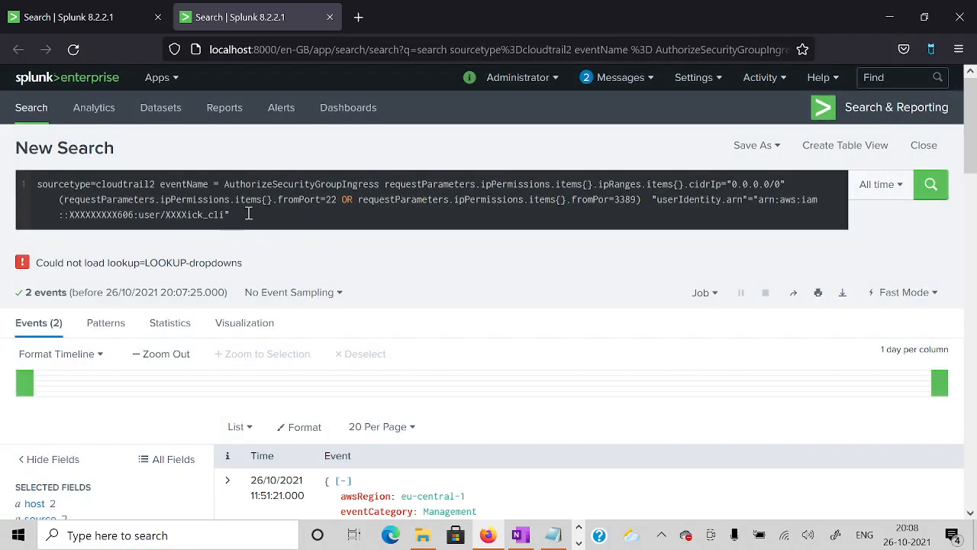
{"action": "left_click", "coordinate": [248, 213]}
{"action": "key", "text": "ctrl+a"}
{"action": "key", "text": "ctrl+v"}
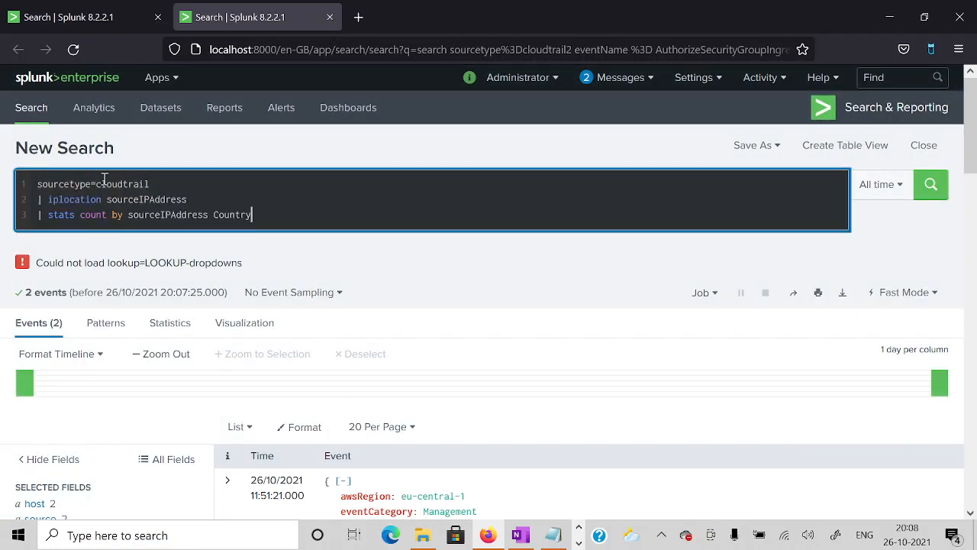
{"action": "left_click", "coordinate": [150, 184]}
{"action": "type", "text": "2 "}
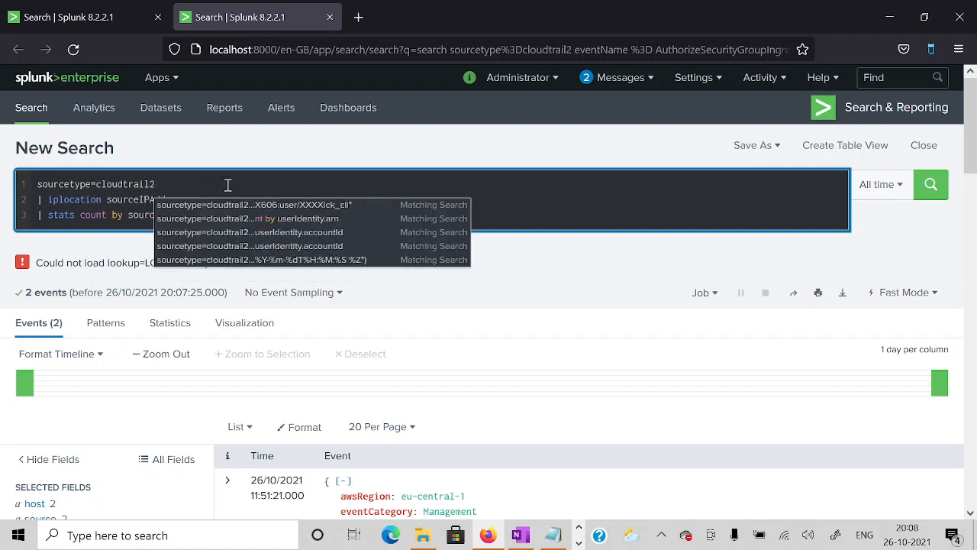
Try the filter errorCode="*Failed*" after the sourcetype and remove it from the query again.
{"action": "type", "text": "erro"}
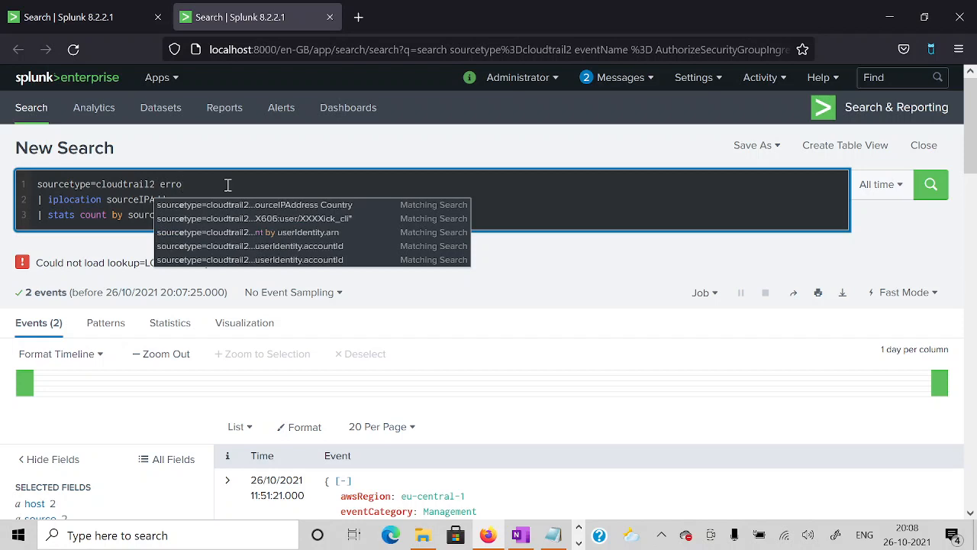
{"action": "type", "text": "rCode"}
{"action": "type", "text": "=\"\""}
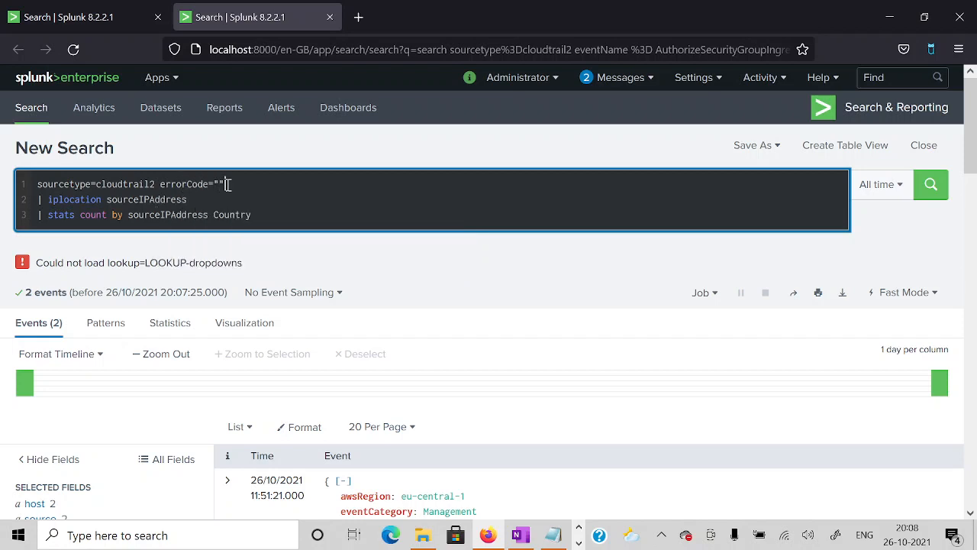
{"action": "type", "text": "**"}
{"action": "key", "text": "Left"}
{"action": "type", "text": "Failed"}
{"action": "left_click_drag", "start_coordinate": [161, 186], "coordinate": [282, 185]}
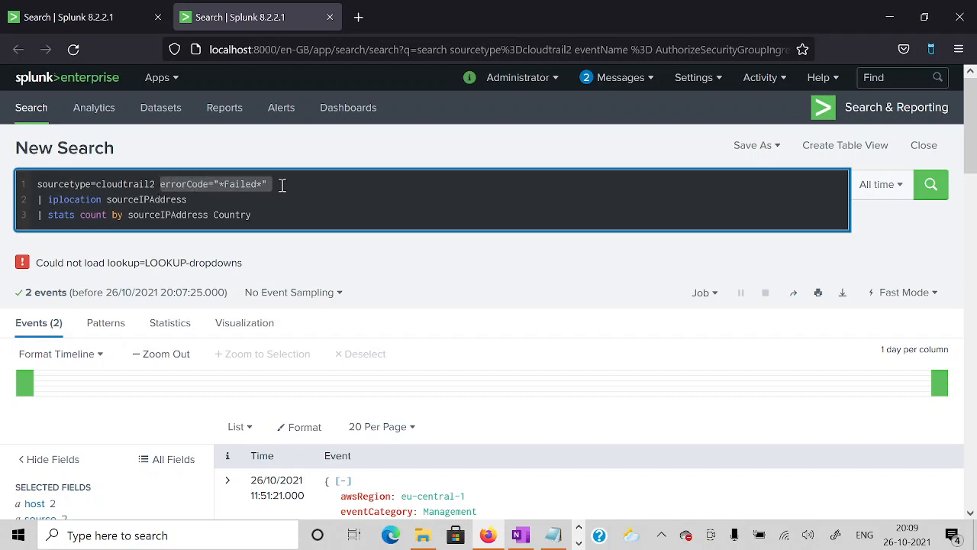
{"action": "key", "text": "BackSpace"}
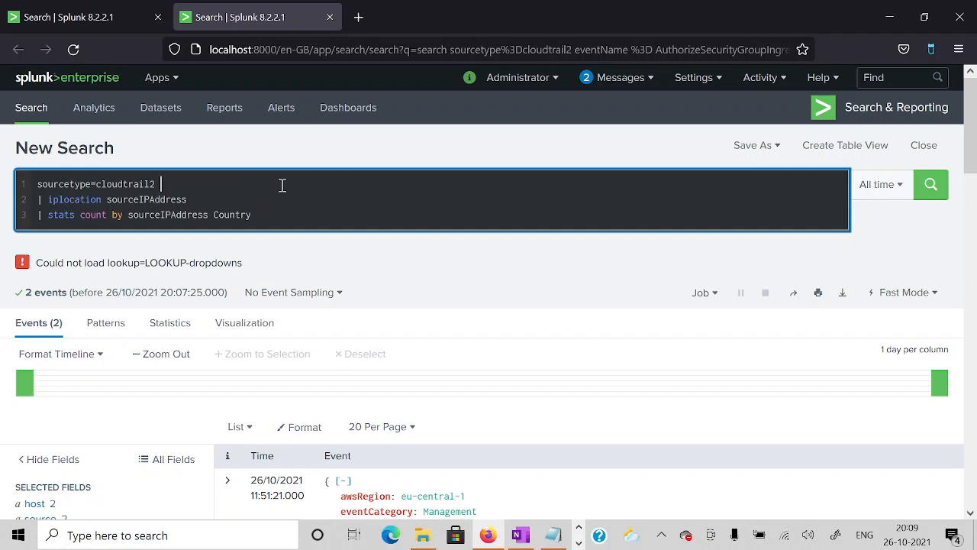
Append the line "| sort -count" to the query, run the search and review the source IP addresses by country.
{"action": "left_click", "coordinate": [284, 213]}
{"action": "key", "text": "shift+Return"}
{"action": "type", "text": "| sort "}
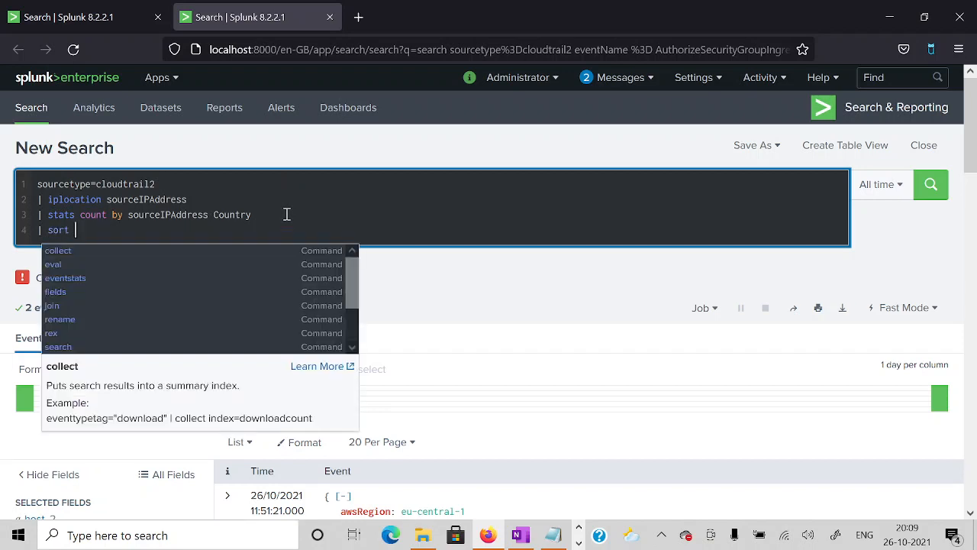
{"action": "type", "text": "-count"}
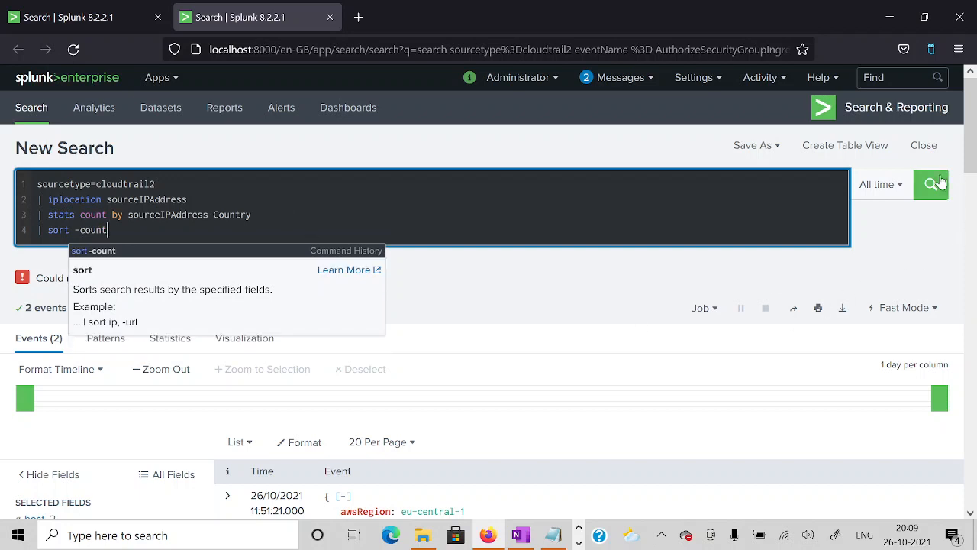
{"action": "key", "text": "Return"}
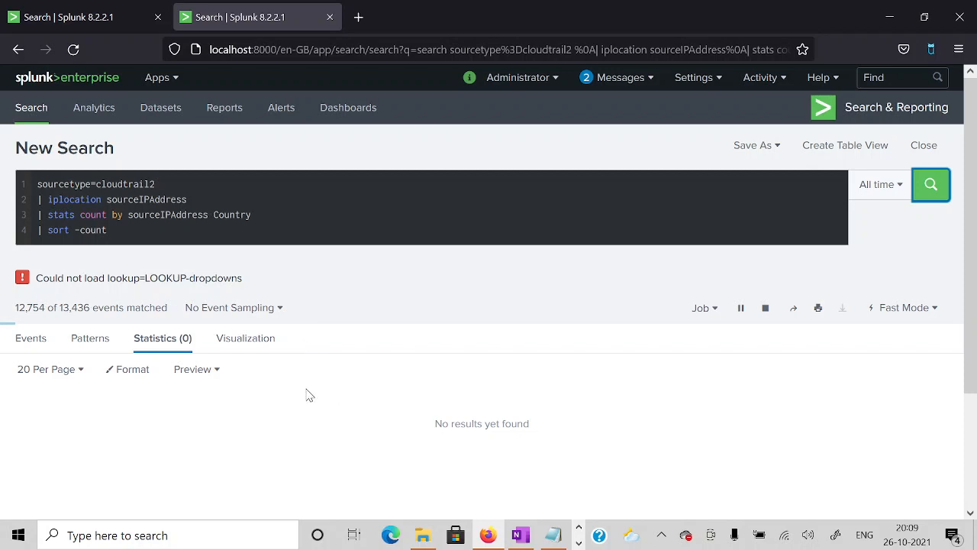
{"action": "scroll", "coordinate": [307, 395], "scroll_direction": "down", "scroll_amount": 2}
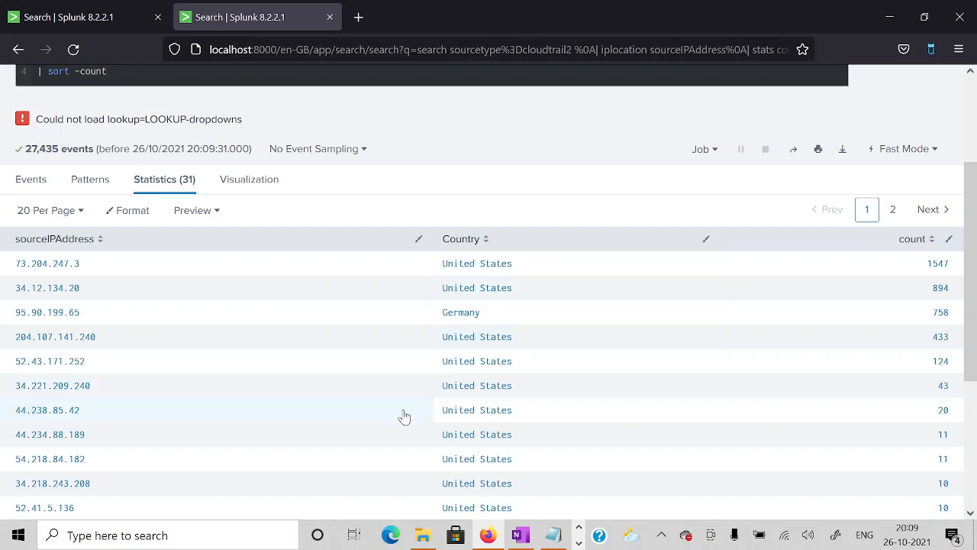
{"action": "scroll", "coordinate": [404, 416], "scroll_direction": "down", "scroll_amount": 3}
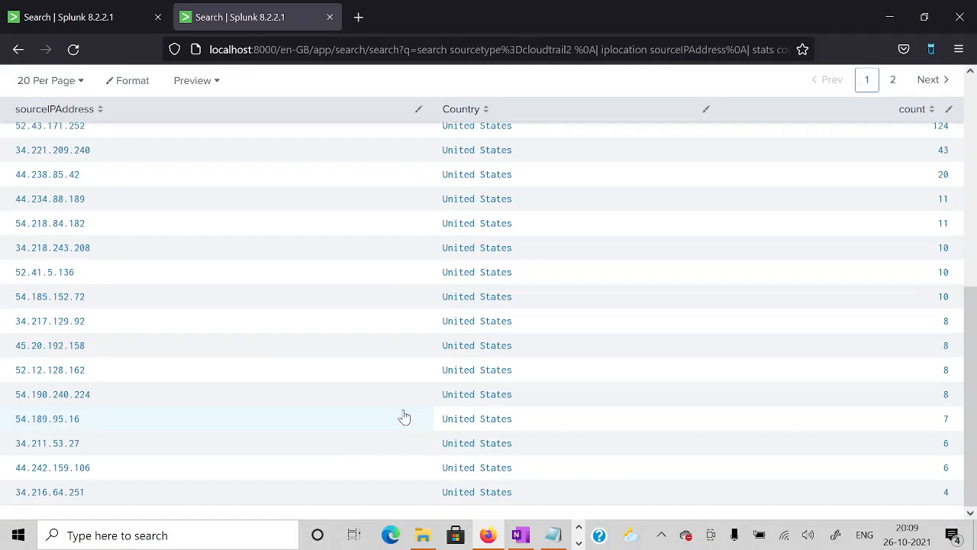
{"action": "scroll", "coordinate": [404, 417], "scroll_direction": "up", "scroll_amount": 2}
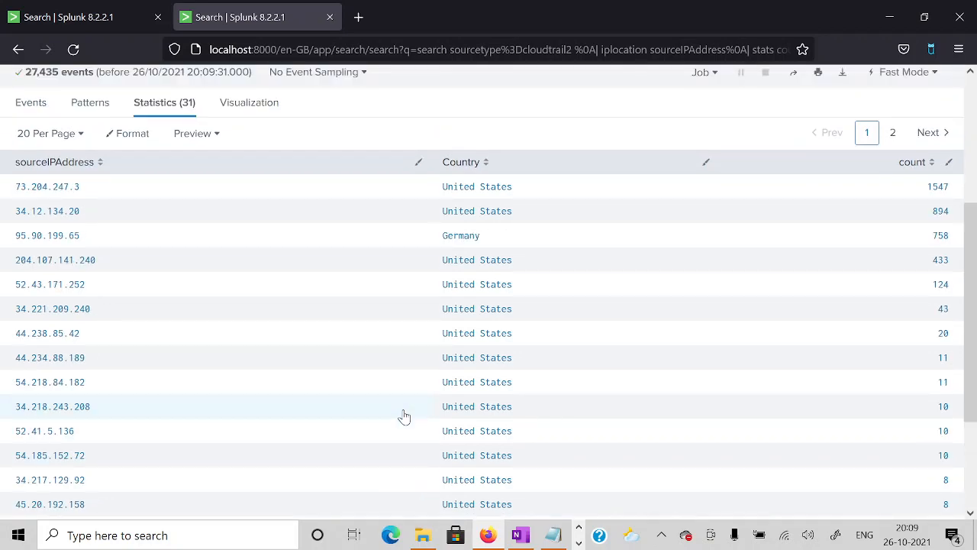
{"action": "scroll", "coordinate": [404, 416], "scroll_direction": "up", "scroll_amount": 1}
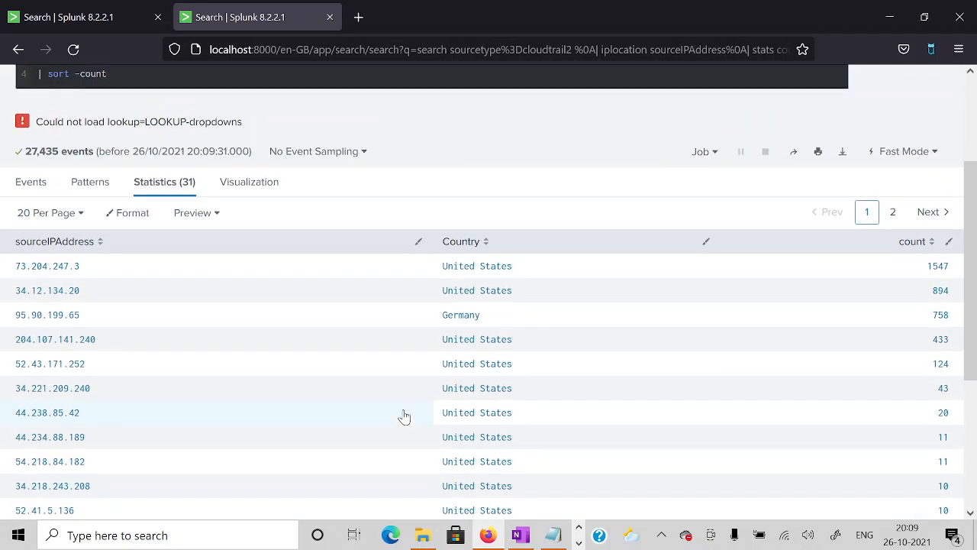
{"action": "scroll", "coordinate": [405, 416], "scroll_direction": "up", "scroll_amount": 2}
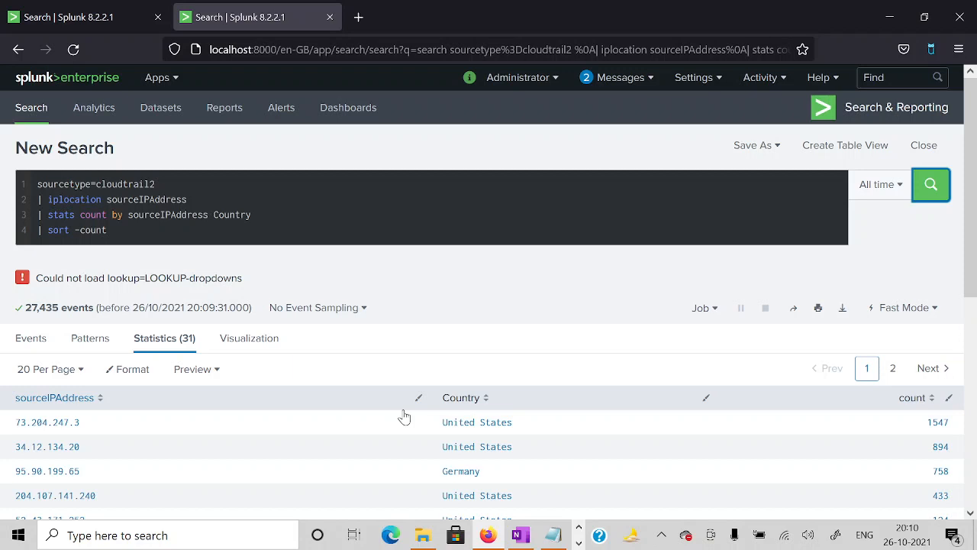
Switch to the OneNote query notes.
{"action": "key", "text": "alt+Tab"}
{"action": "key", "text": "alt+Tab"}
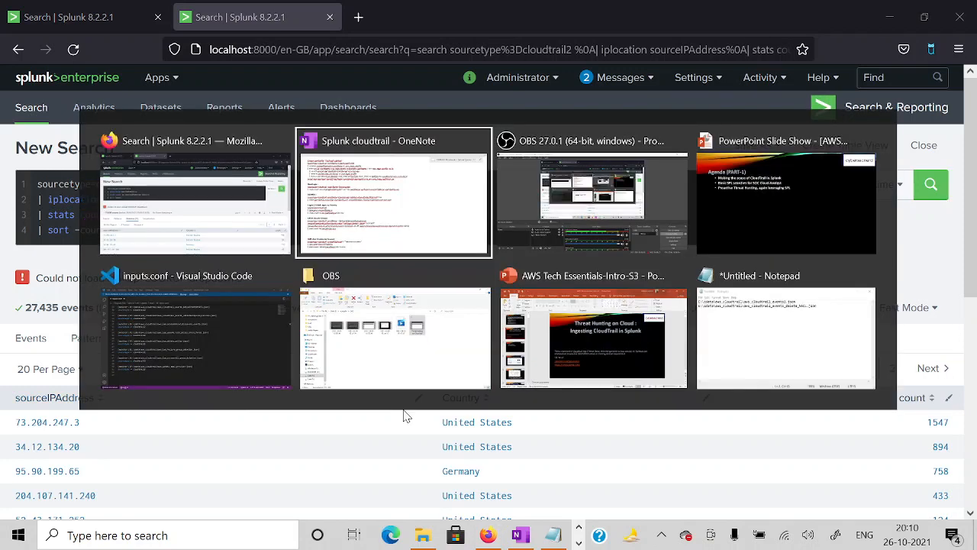